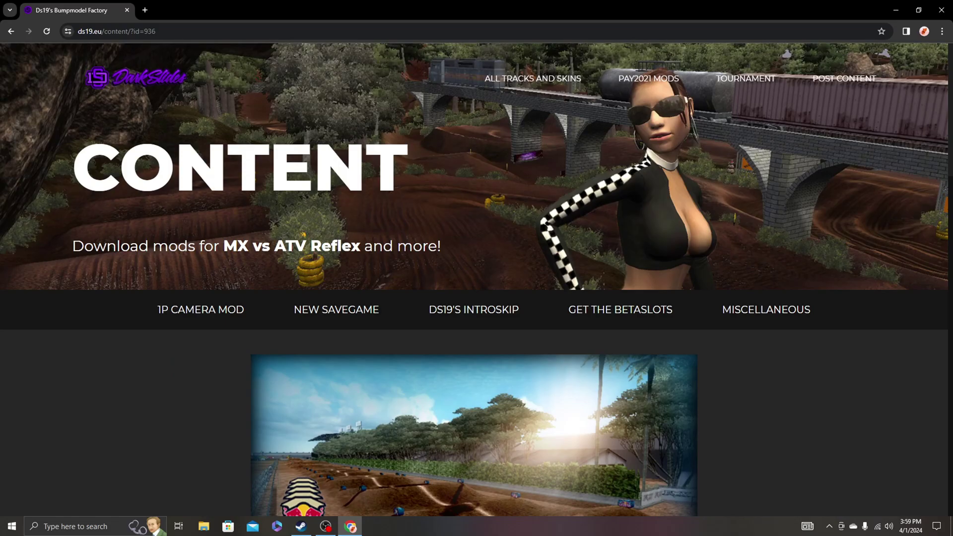
# Download Custom_Reflex_Files.zip from the Get the Betaslots link, saving it to D:\.
pyautogui.click(533, 78)
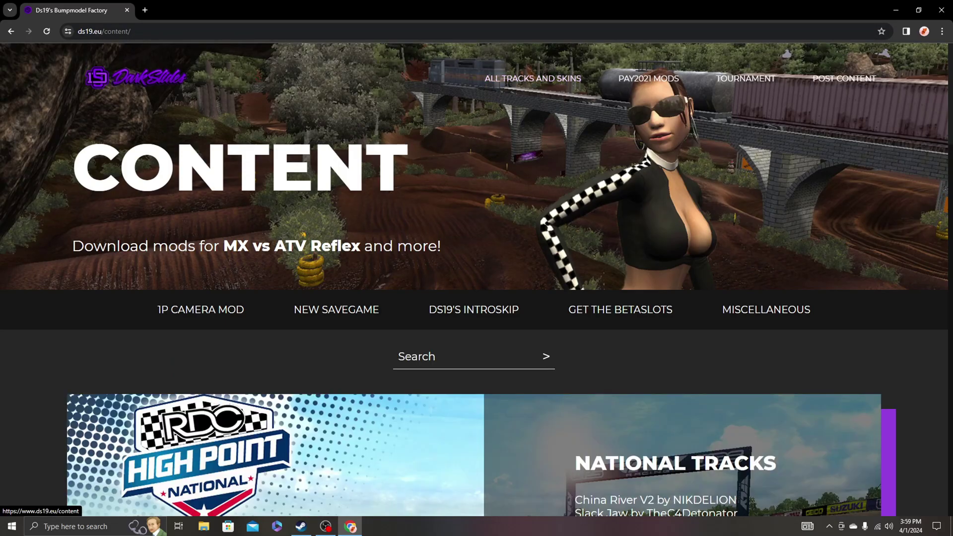
pyautogui.scroll(-3, 532, 79)
pyautogui.scroll(-8, 477, 278)
pyautogui.scroll(6, 476, 278)
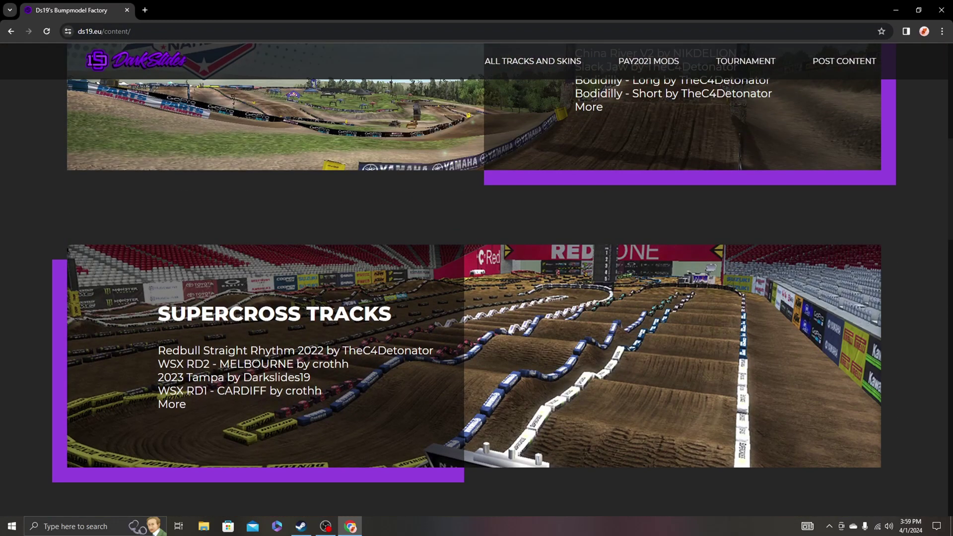
pyautogui.scroll(5, 477, 278)
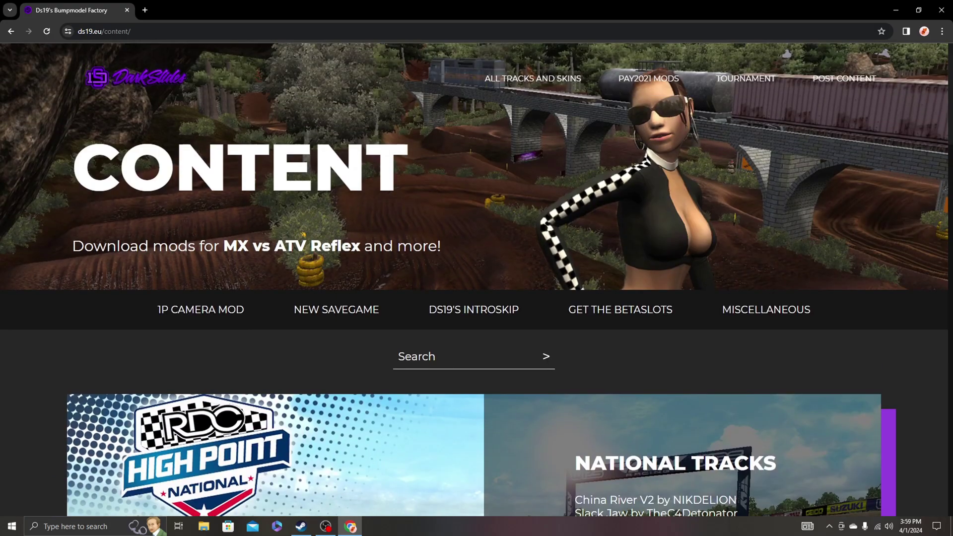
pyautogui.click(621, 310)
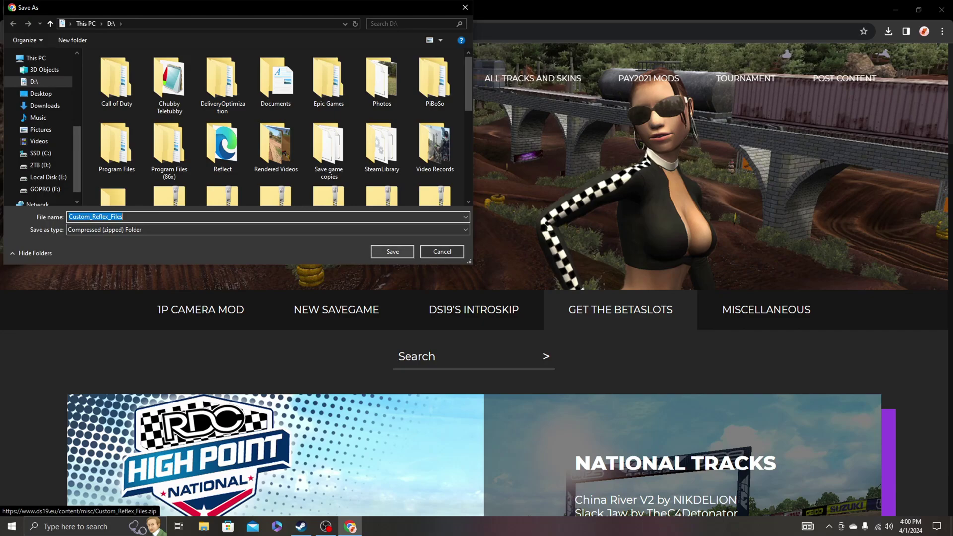
pyautogui.press('Return')
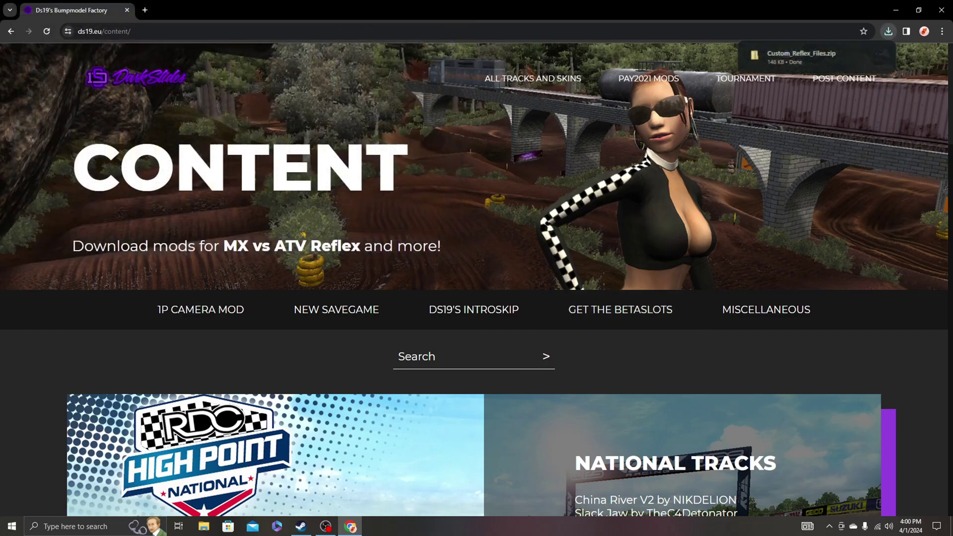
# Open Custom_Reflex_Files.zip, read and close its README, and glance into All Tracks to Freeride.
pyautogui.click(862, 55)
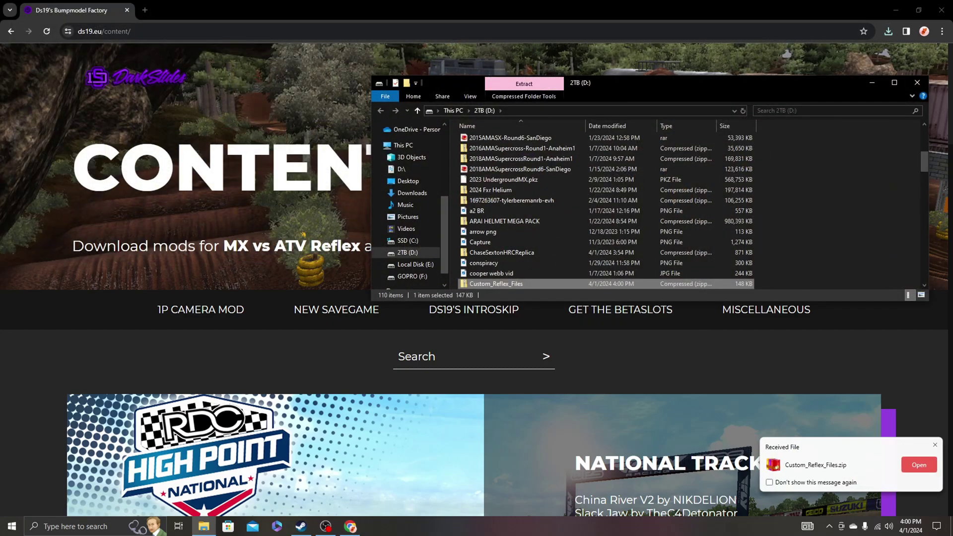
pyautogui.doubleClick(496, 284)
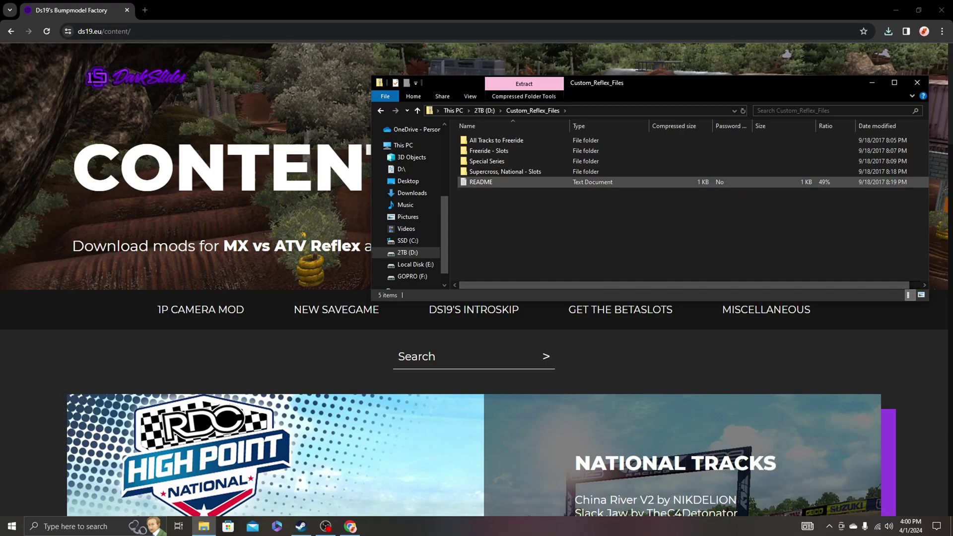
pyautogui.doubleClick(481, 182)
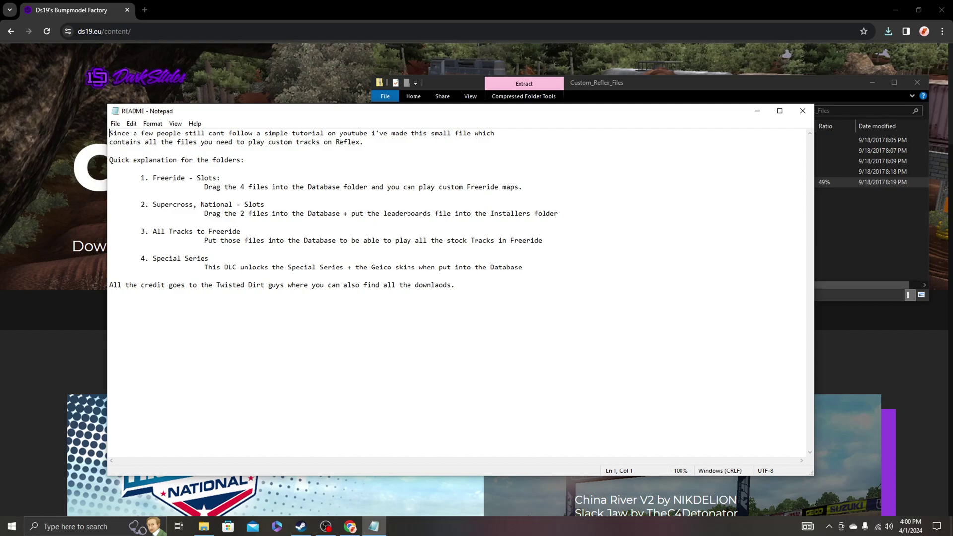
pyautogui.click(802, 110)
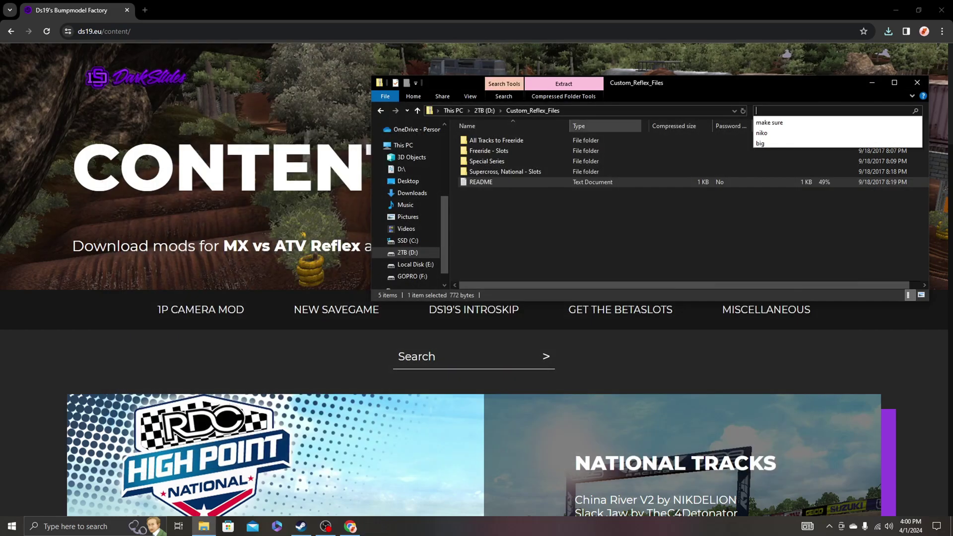
pyautogui.doubleClick(496, 141)
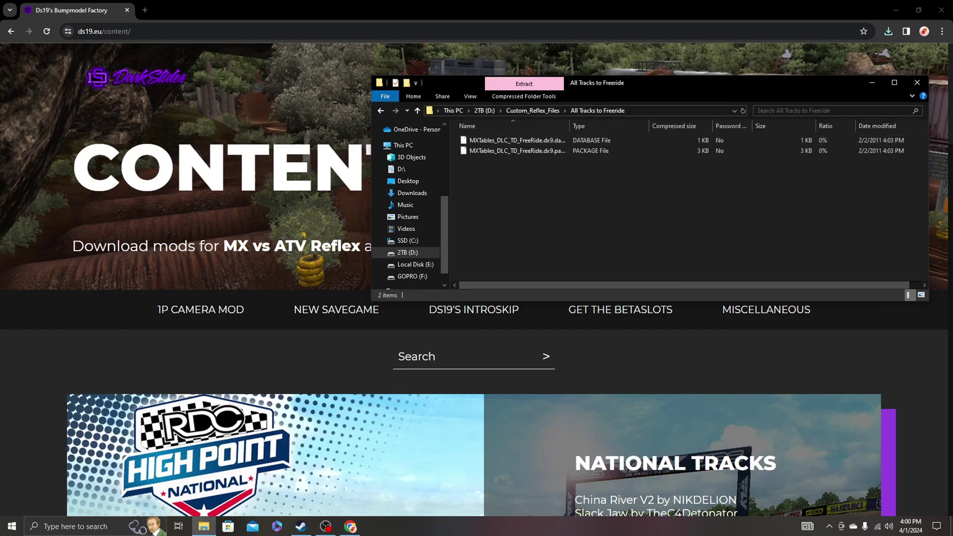
pyautogui.click(381, 111)
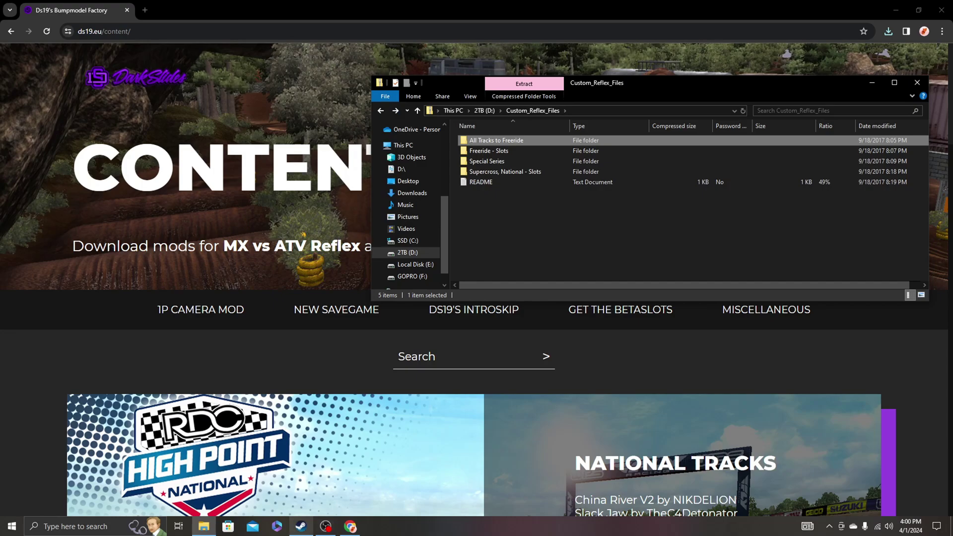
# Open MX vs ATV Reflex's installed Database folder from Steam and place it on the left.
pyautogui.click(301, 526)
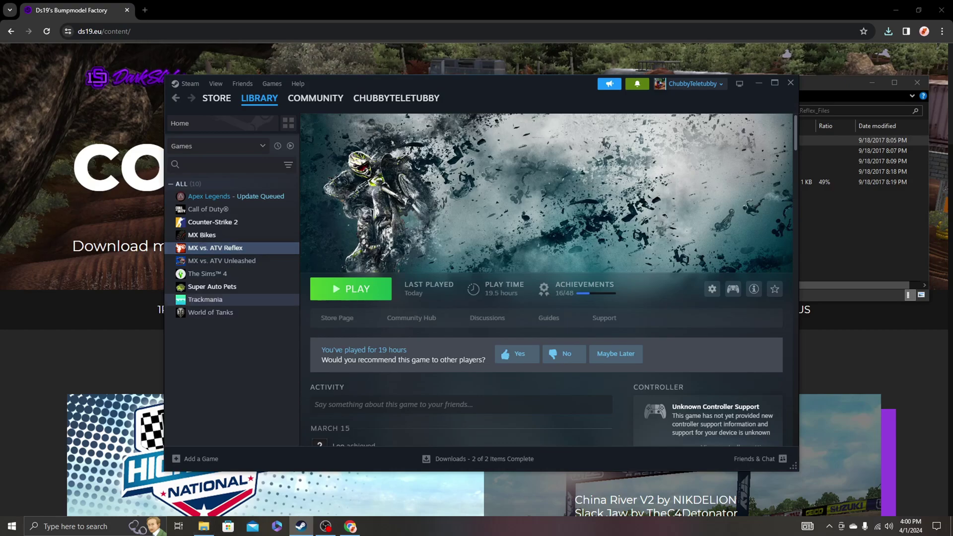
pyautogui.rightClick(227, 251)
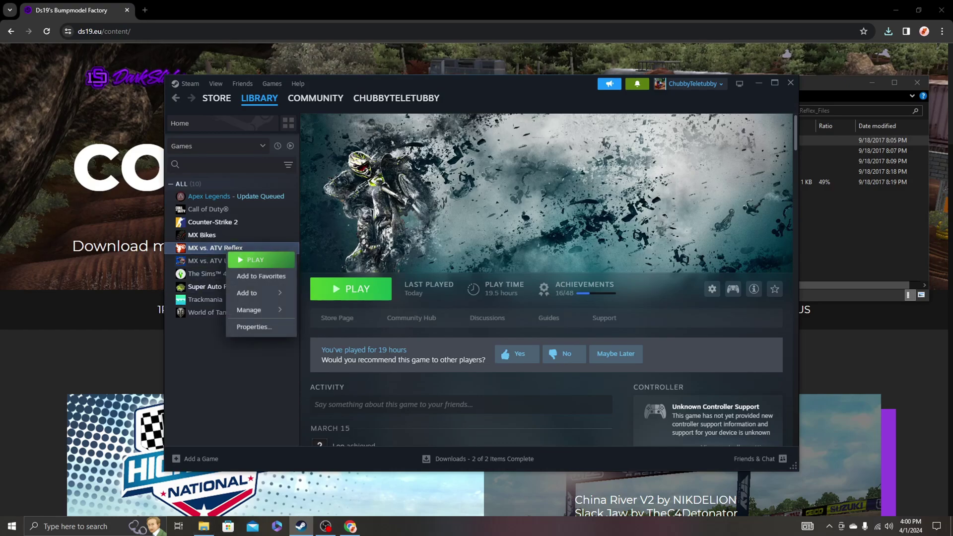
pyautogui.moveTo(258, 310)
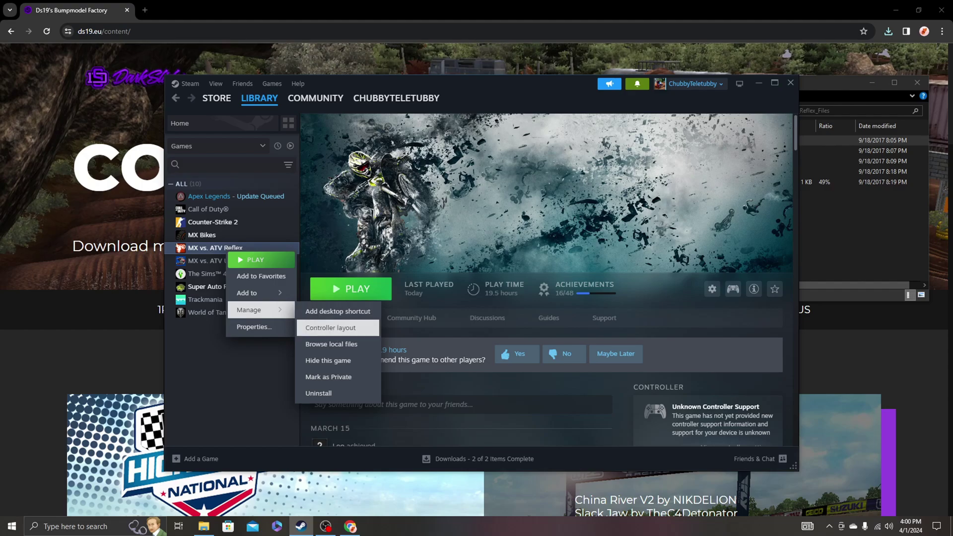
pyautogui.click(331, 344)
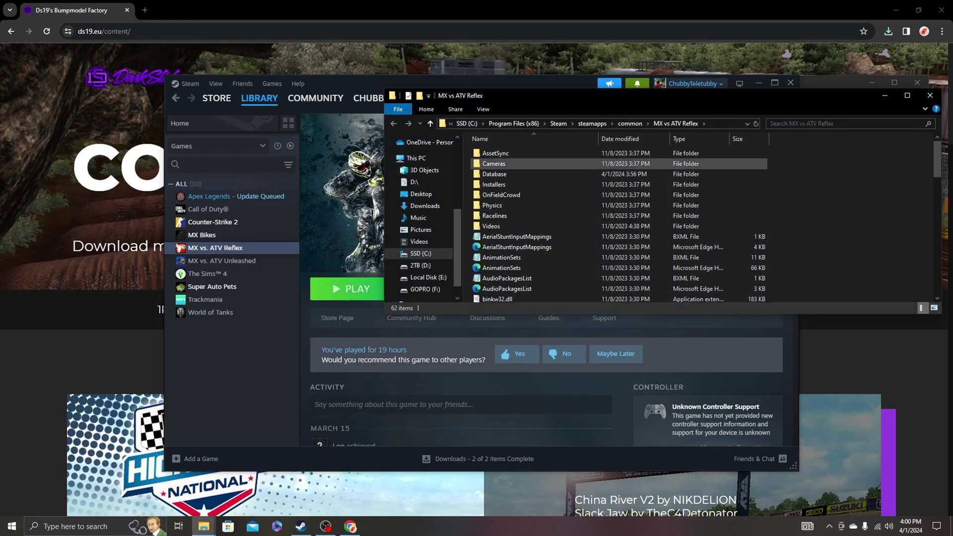
pyautogui.doubleClick(495, 174)
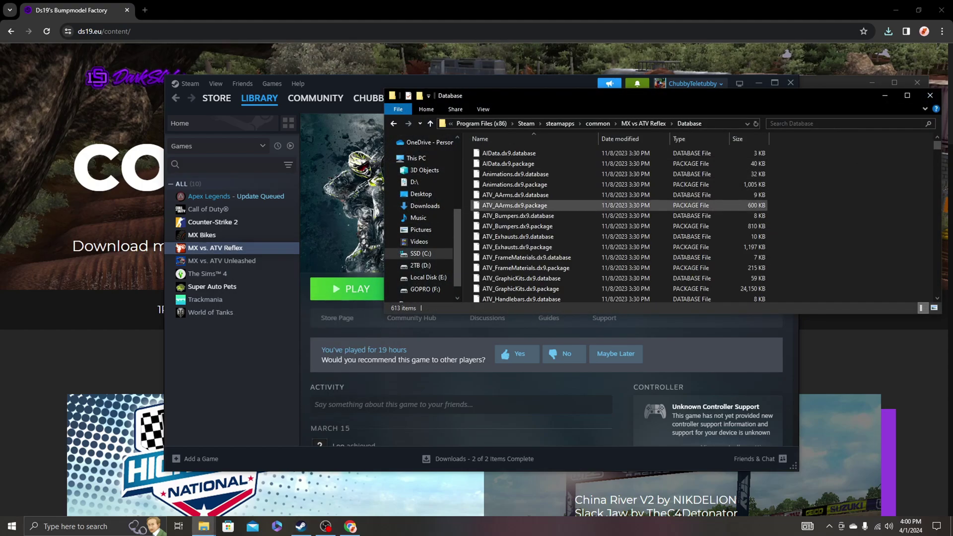
pyautogui.moveTo(546, 96); pyautogui.dragTo(196, 100)
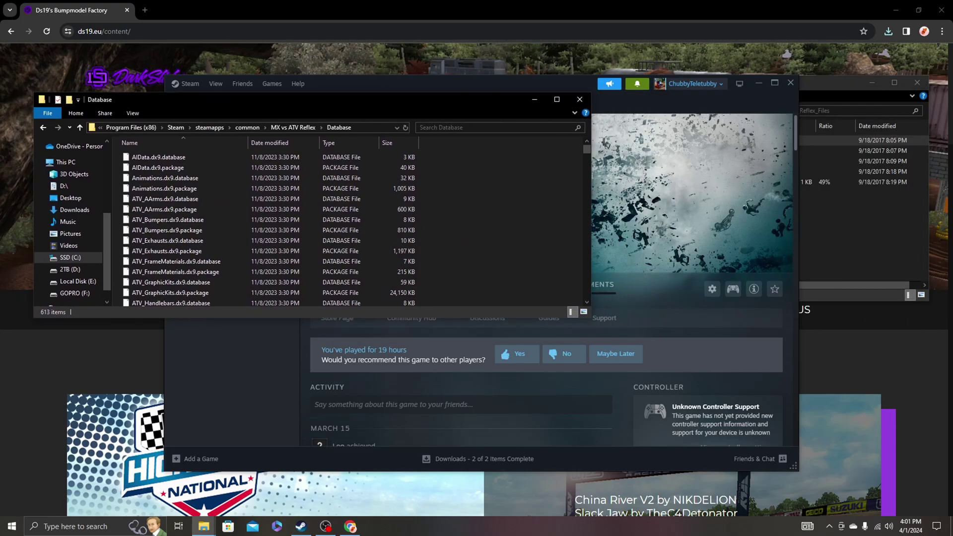
# Look through the archive's All Tracks to Freeride files, then close both Explorer windows.
pyautogui.click(852, 224)
pyautogui.doubleClick(502, 140)
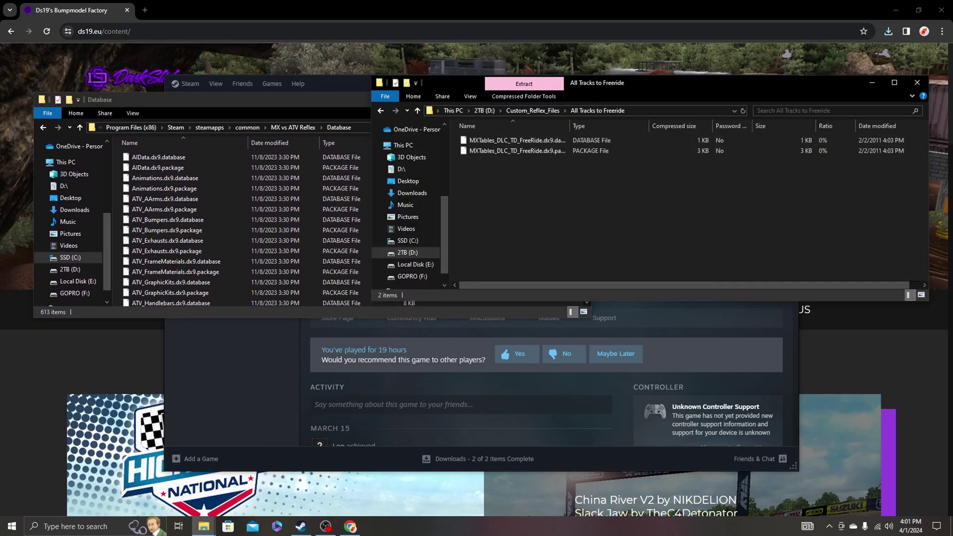
pyautogui.scroll(-10, 243, 229)
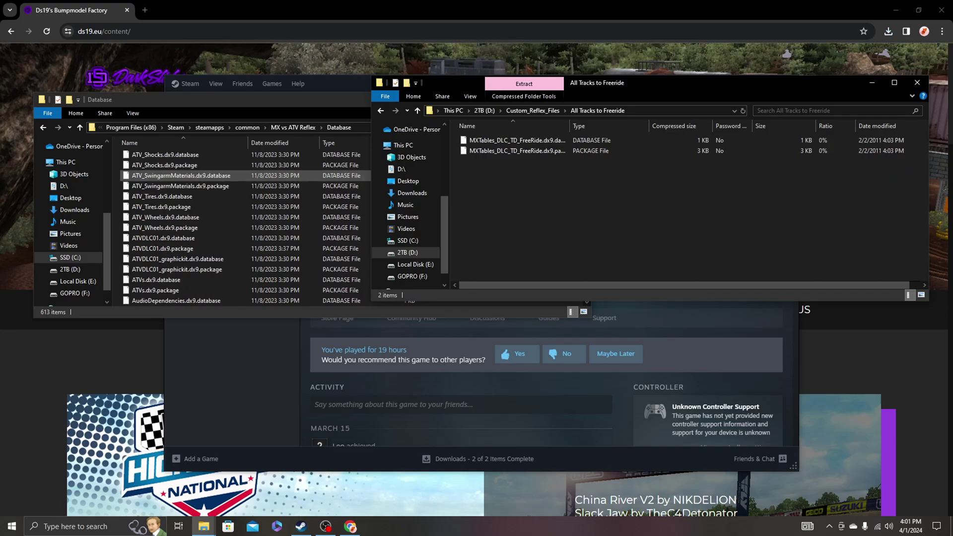
pyautogui.scroll(-15, 244, 186)
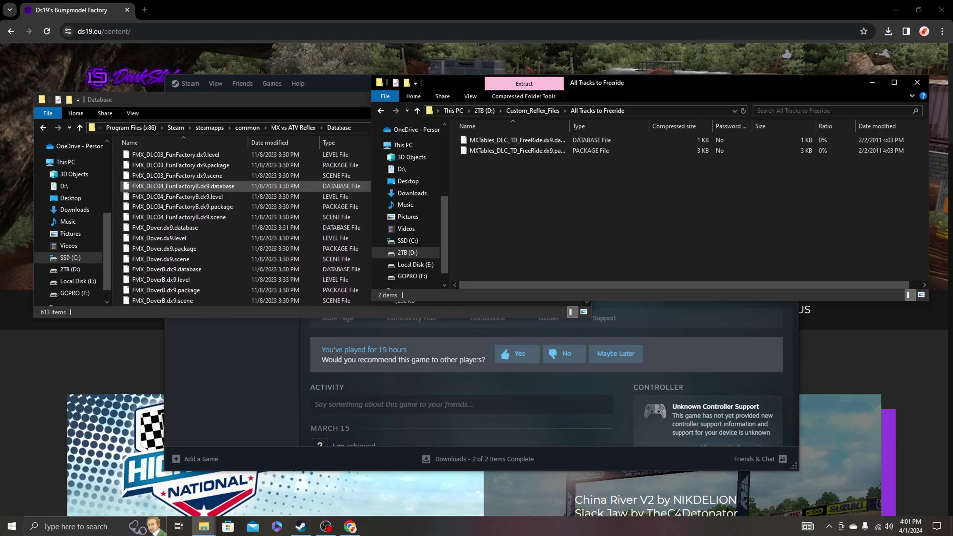
pyautogui.scroll(-15, 244, 186)
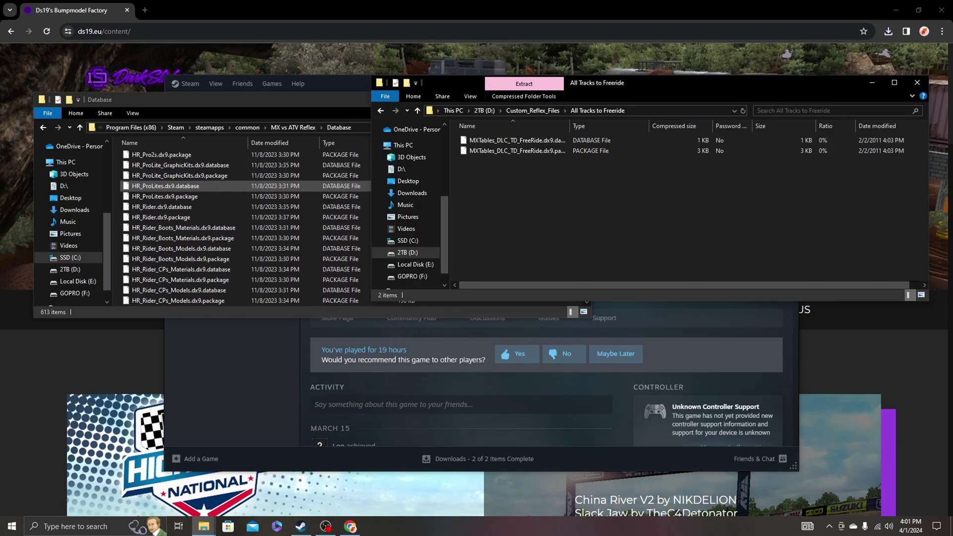
pyautogui.scroll(-8, 243, 186)
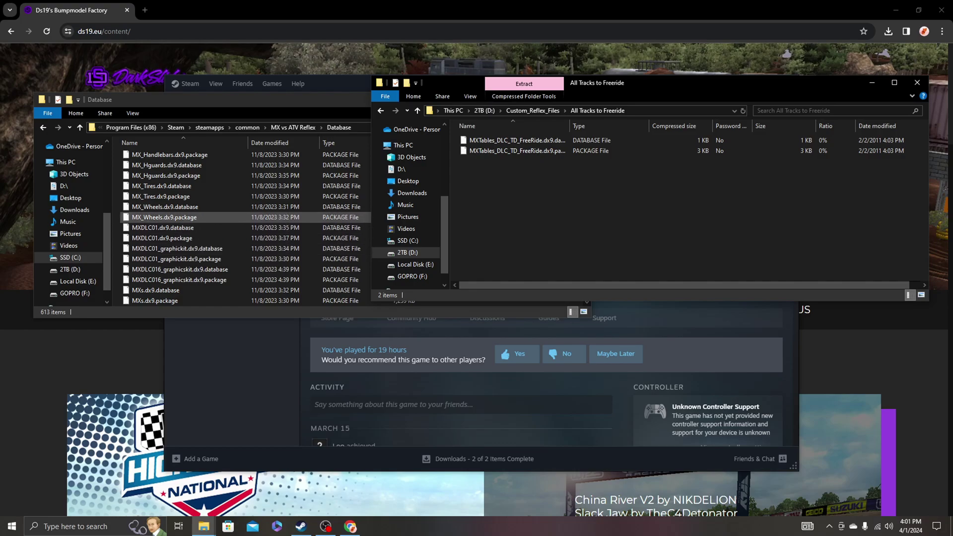
pyautogui.scroll(-3, 199, 238)
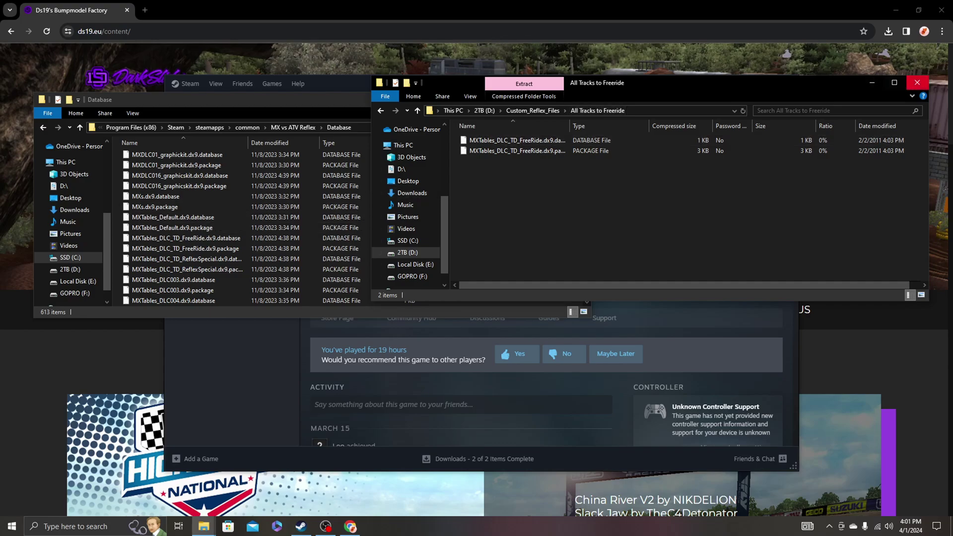
pyautogui.click(917, 82)
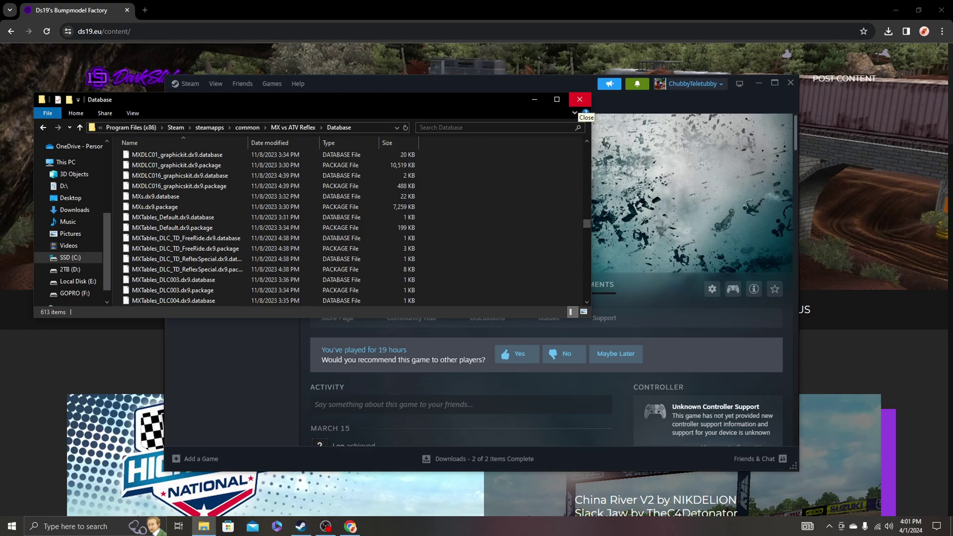
pyautogui.click(579, 99)
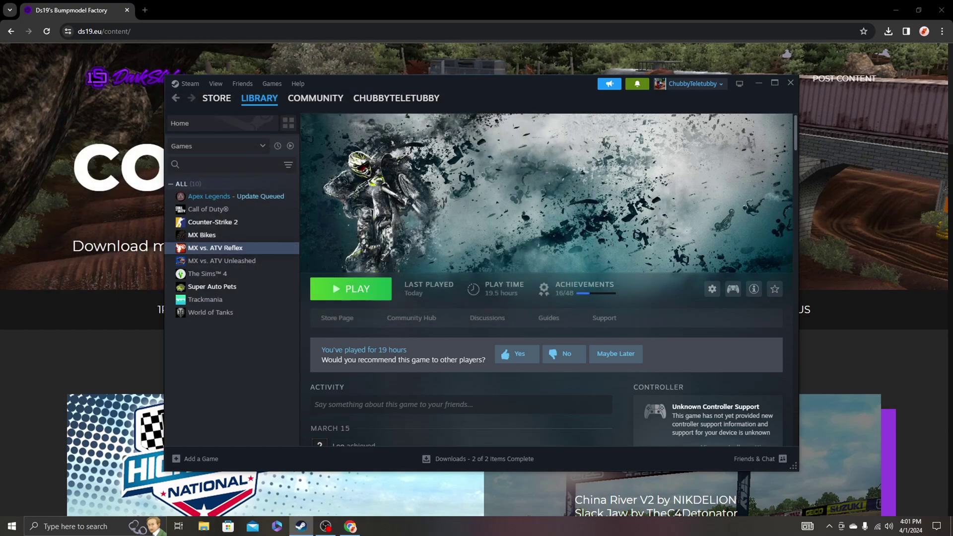
# Return to ds19.eu and bring up the full list of bike skins.
pyautogui.click(759, 82)
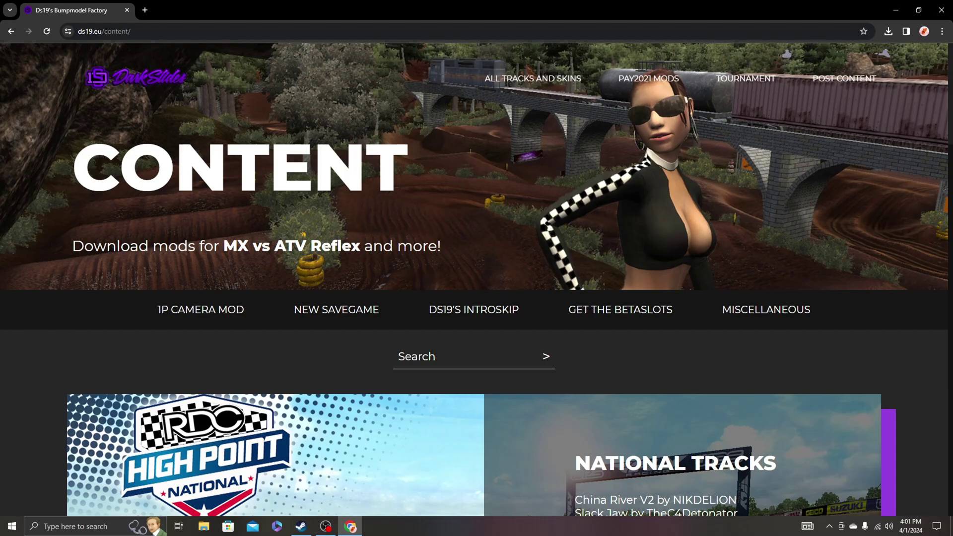
pyautogui.scroll(-15, 476, 279)
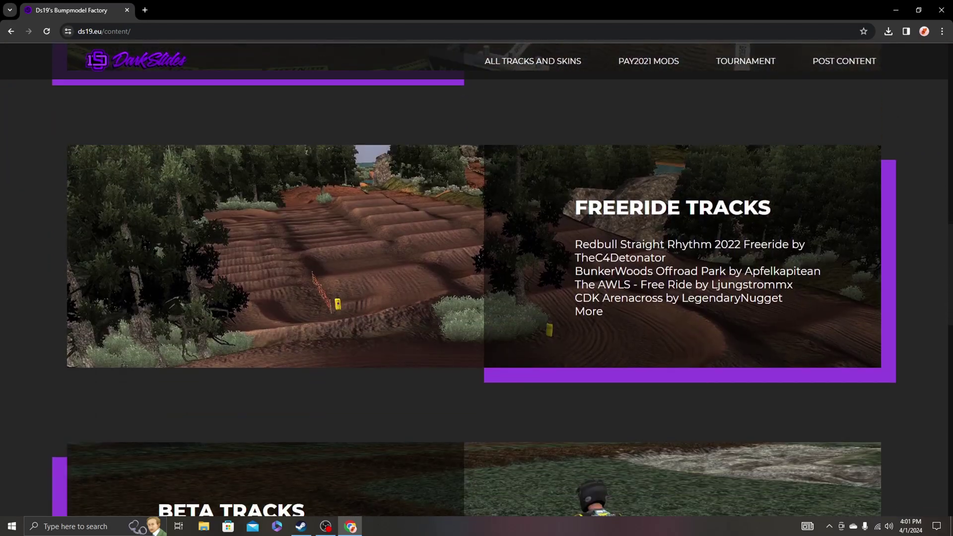
pyautogui.scroll(-4, 476, 278)
pyautogui.scroll(-7, 349, 154)
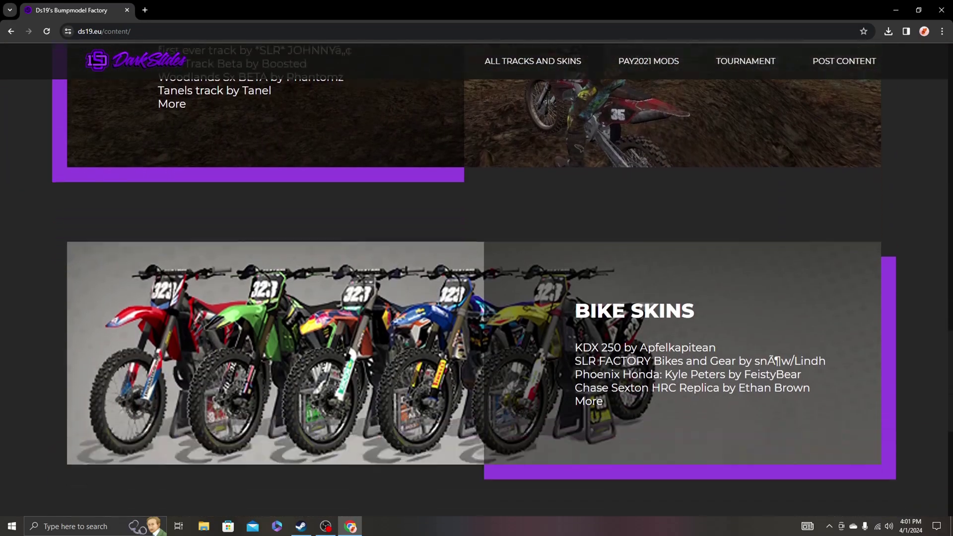
pyautogui.click(590, 155)
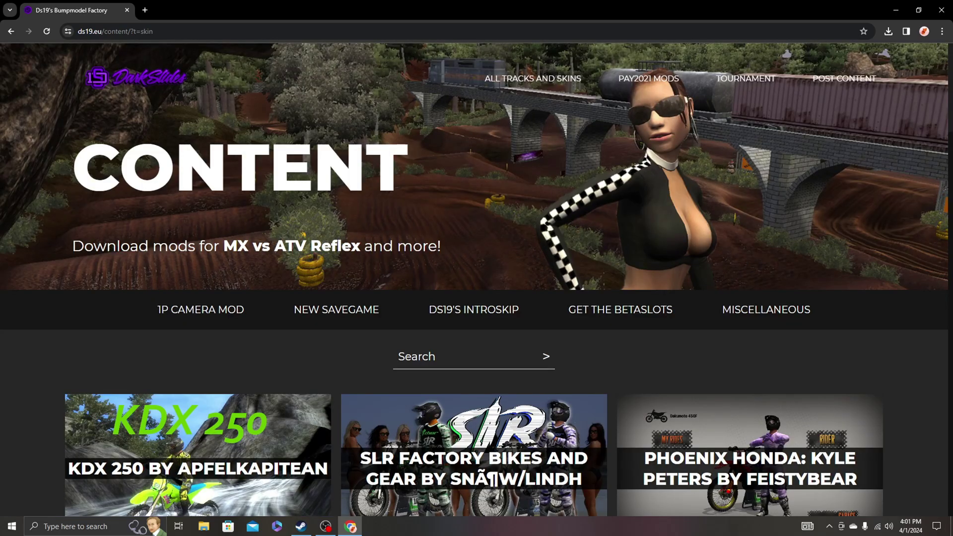
pyautogui.scroll(-10, 477, 278)
pyautogui.scroll(-1, 476, 278)
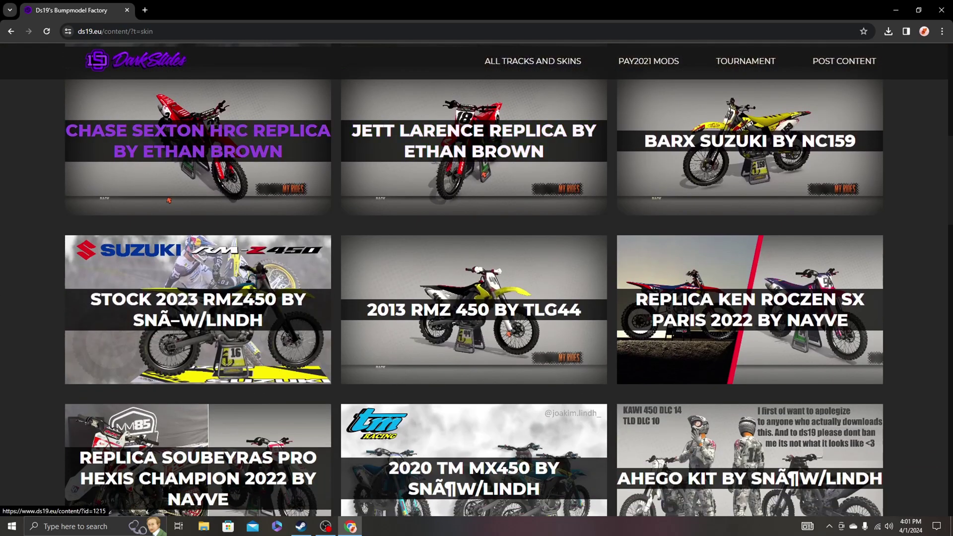
# Download the Chase Sexton HRC Replica skin zip to drive D and show it in its folder.
pyautogui.click(169, 200)
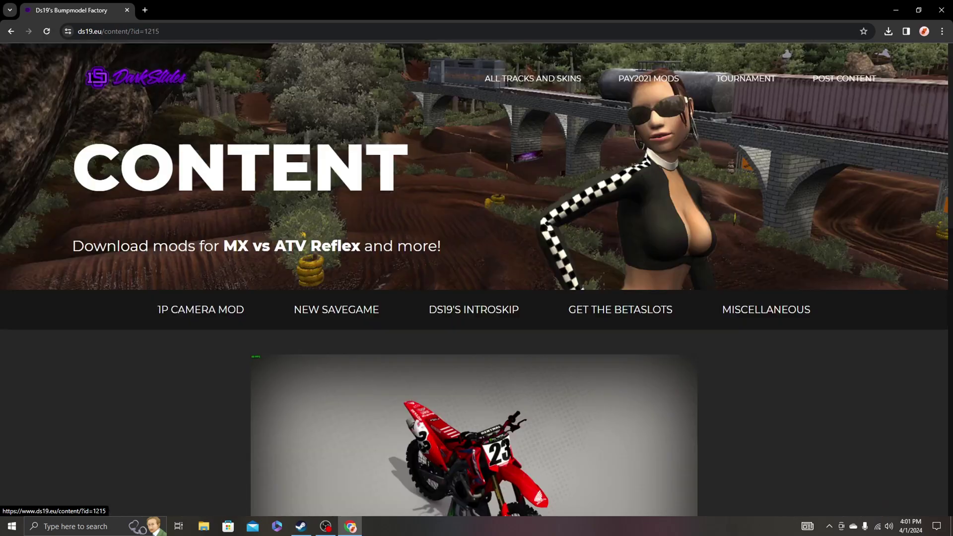
pyautogui.scroll(-9, 477, 278)
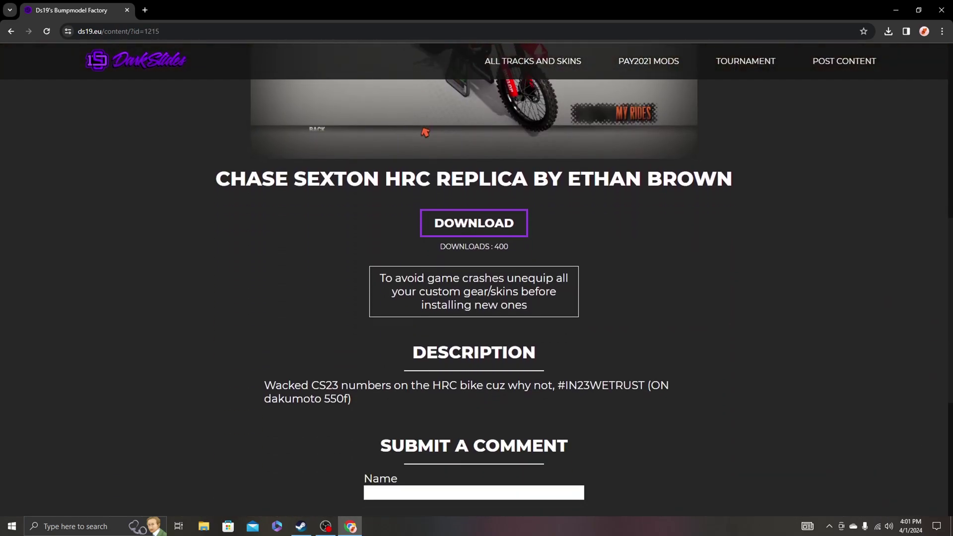
pyautogui.click(474, 223)
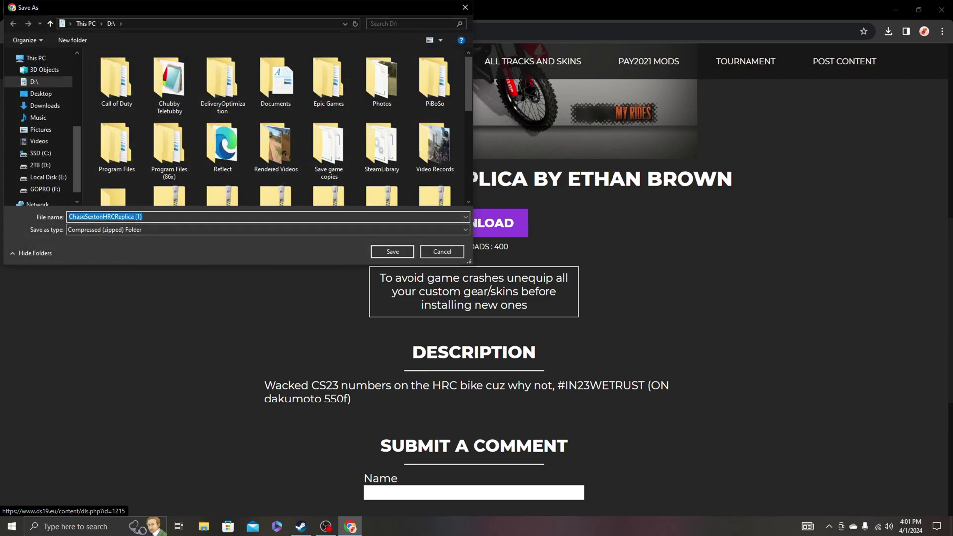
pyautogui.click(405, 252)
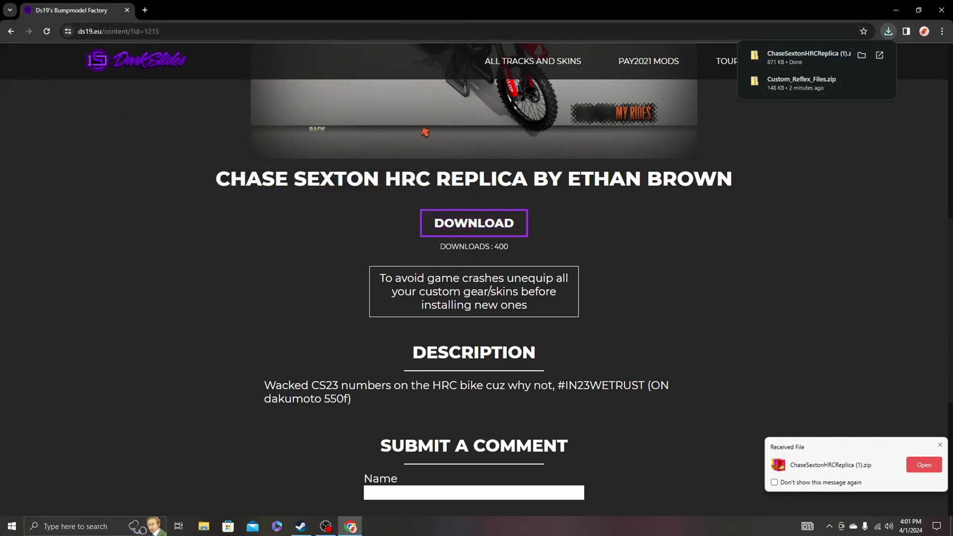
pyautogui.click(862, 54)
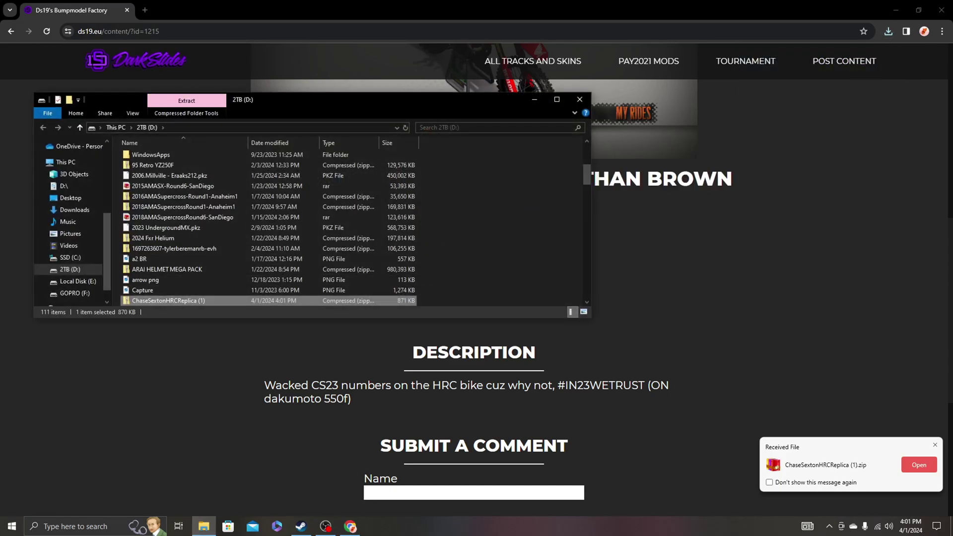
# Open ChaseSextonHRCReplica (1).zip and snap its window to the right half of the screen.
pyautogui.press('Return')
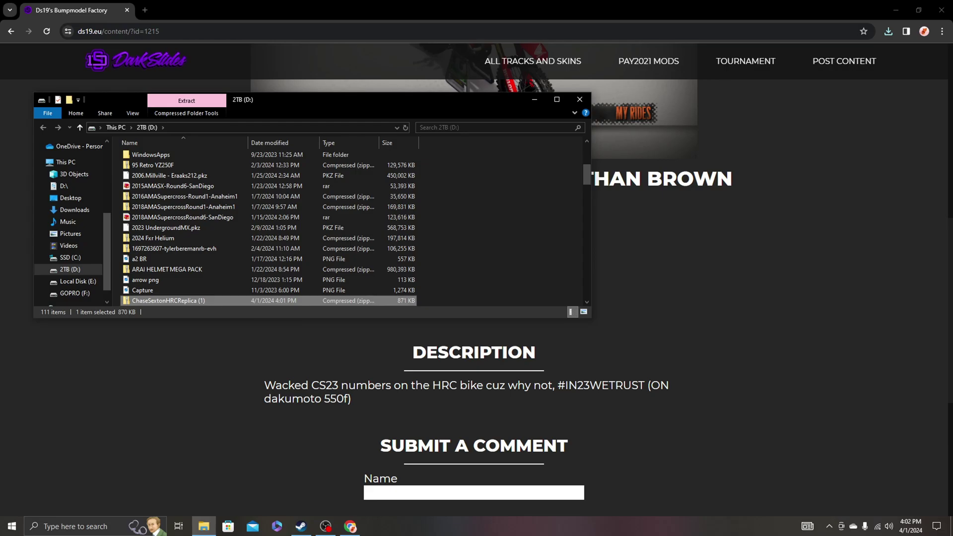
pyautogui.moveTo(377, 99); pyautogui.dragTo(687, 88)
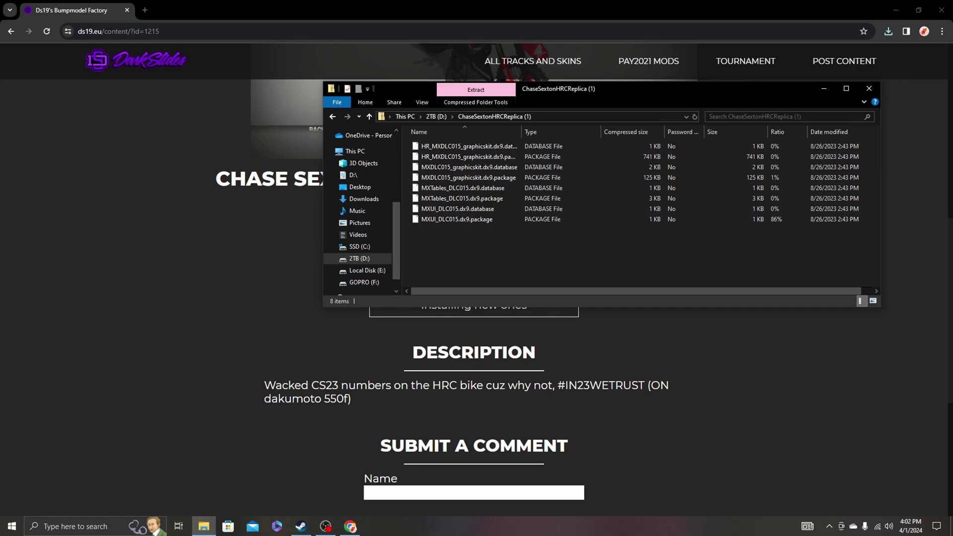
pyautogui.moveTo(687, 88); pyautogui.dragTo(952, 99)
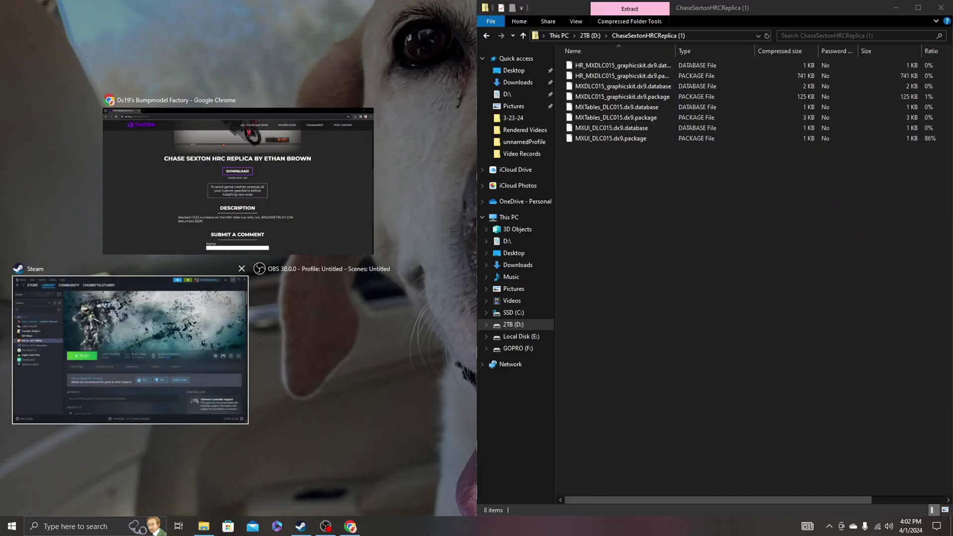
# Open the game's Database folder from Steam and snap it to the left half.
pyautogui.click(130, 350)
pyautogui.rightClick(72, 173)
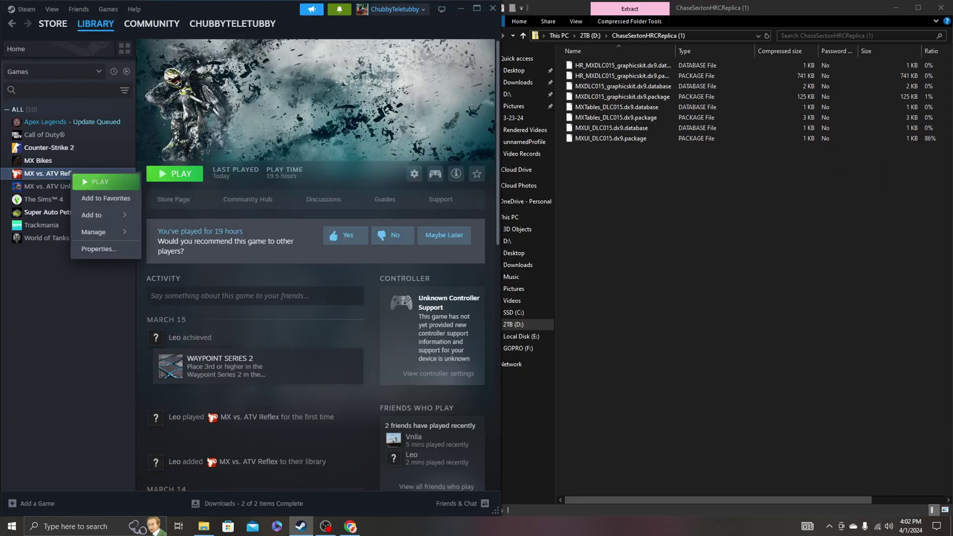
pyautogui.moveTo(101, 232)
pyautogui.click(181, 267)
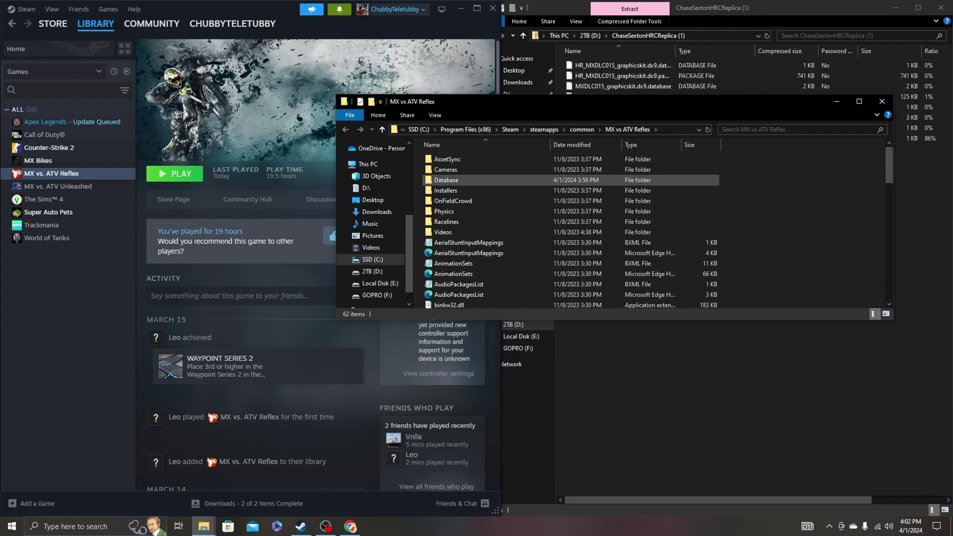
pyautogui.doubleClick(446, 179)
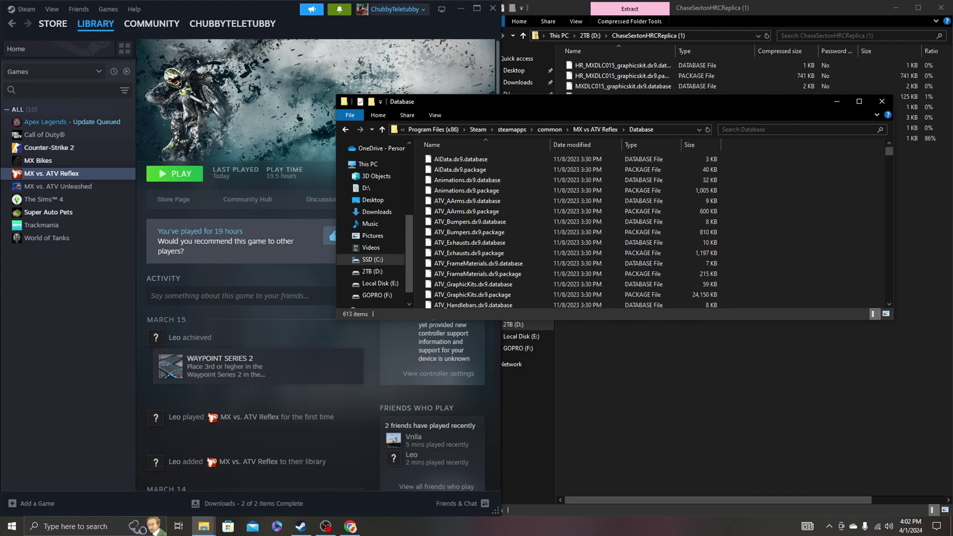
pyautogui.moveTo(611, 102); pyautogui.dragTo(0, 99)
# Copy all 8 skin files from the zip into the Database folder.
pyautogui.click(784, 186)
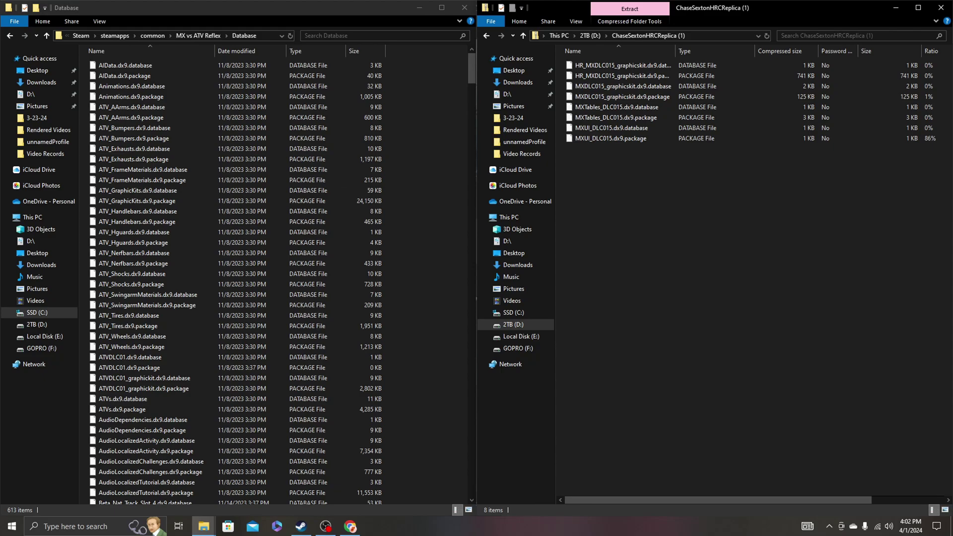
pyautogui.moveTo(628, 189); pyautogui.dragTo(612, 65)
pyautogui.moveTo(596, 107); pyautogui.dragTo(241, 259)
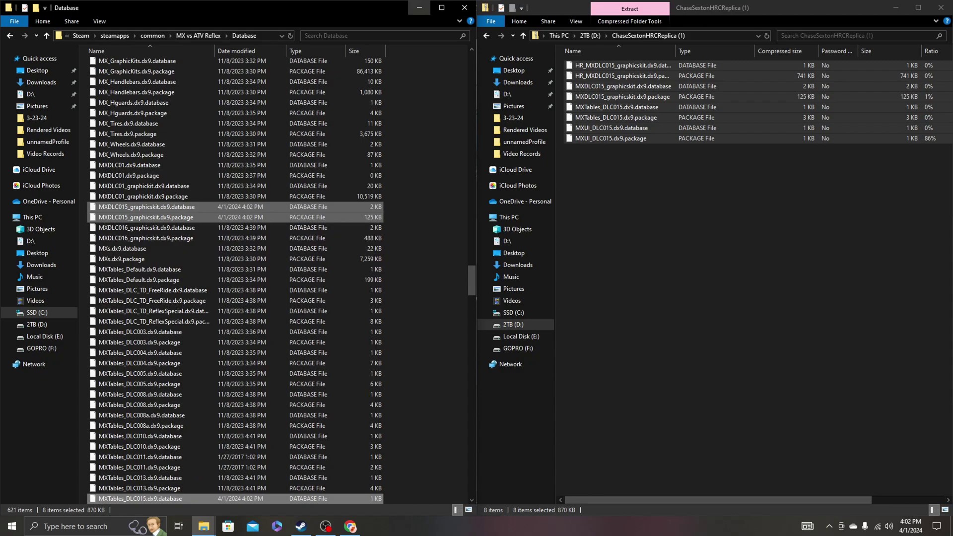
# Minimize both Explorer windows and launch MX vs ATV Reflex from Steam.
pyautogui.click(420, 7)
pyautogui.click(896, 7)
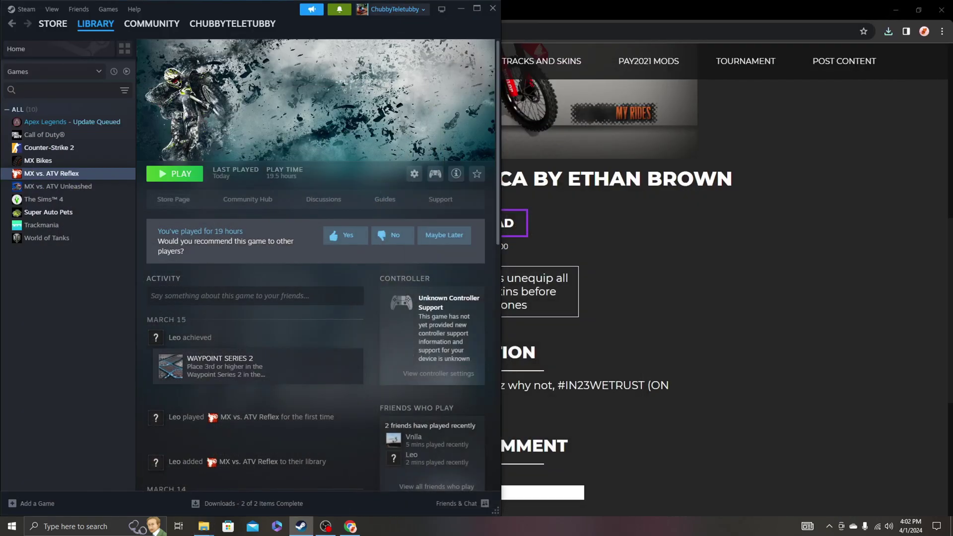
pyautogui.click(175, 173)
pyautogui.click(274, 349)
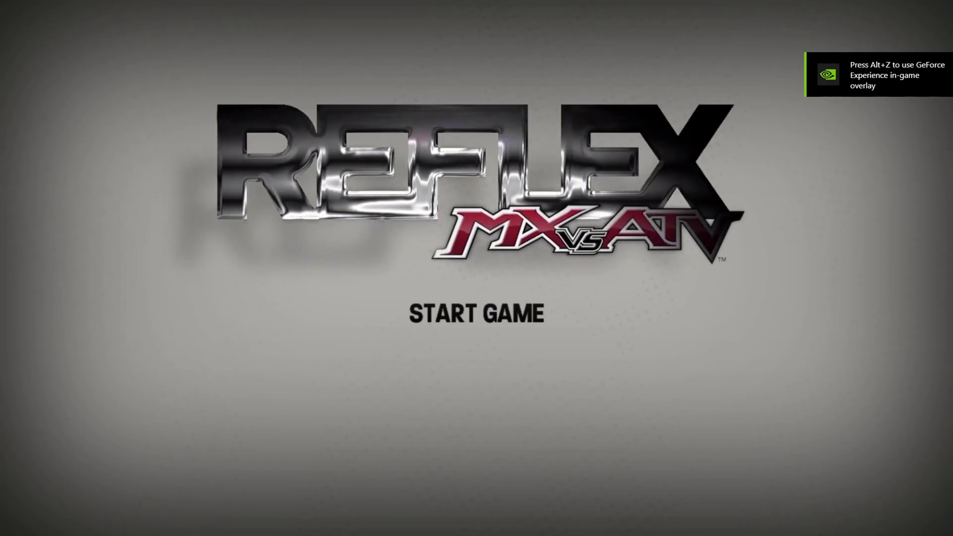
# Go from the title screen into the Garage and open My Rides.
pyautogui.press('Return')
pyautogui.press('Return')
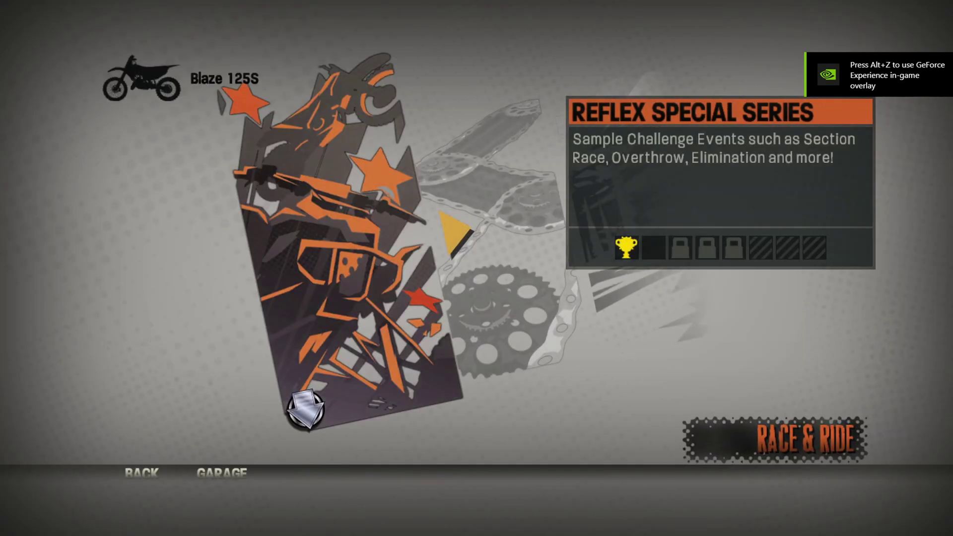
pyautogui.click(242, 472)
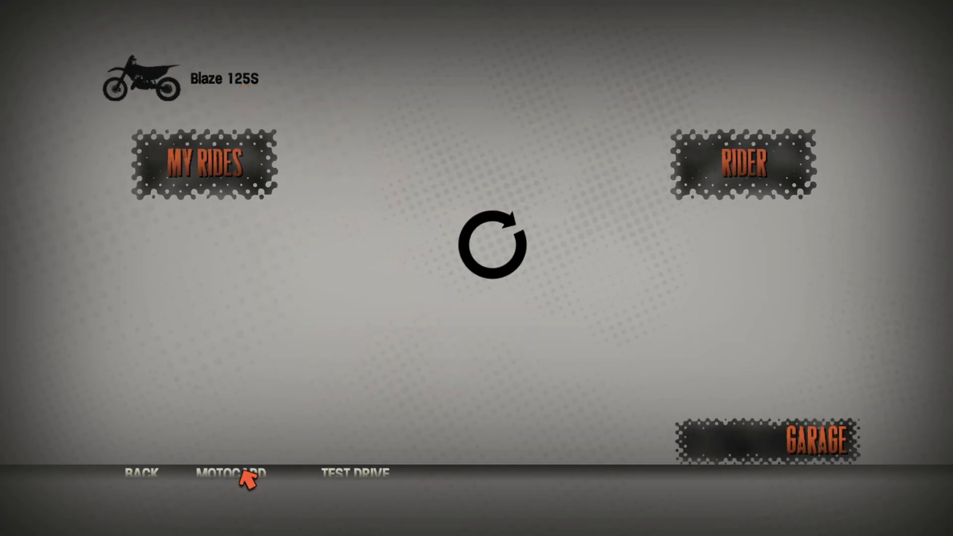
pyautogui.press('Right')
pyautogui.press('Return')
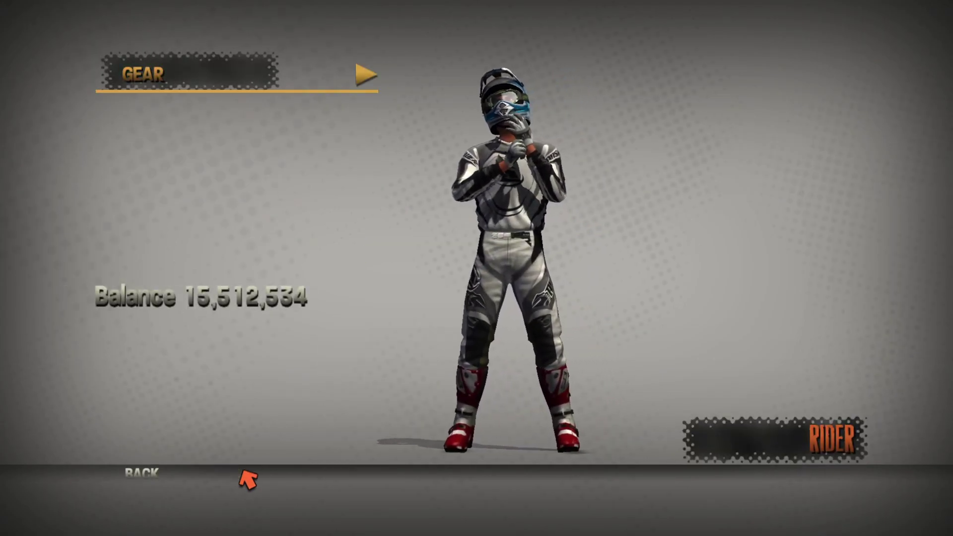
pyautogui.press('Escape')
pyautogui.press('Left')
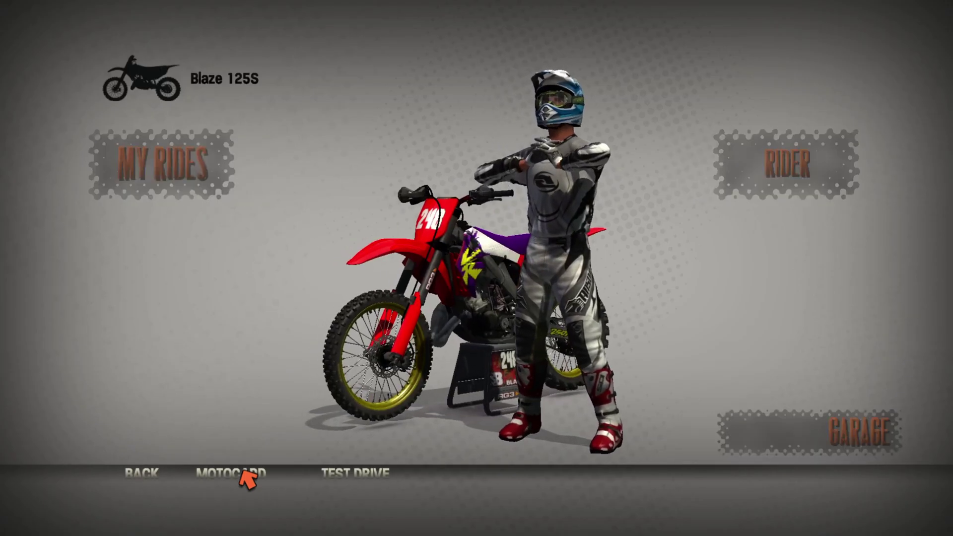
pyautogui.press('Return')
# Switch to the MX category, select the Dakumoto 450F, and open Customize Vehicle.
pyautogui.click(236, 473)
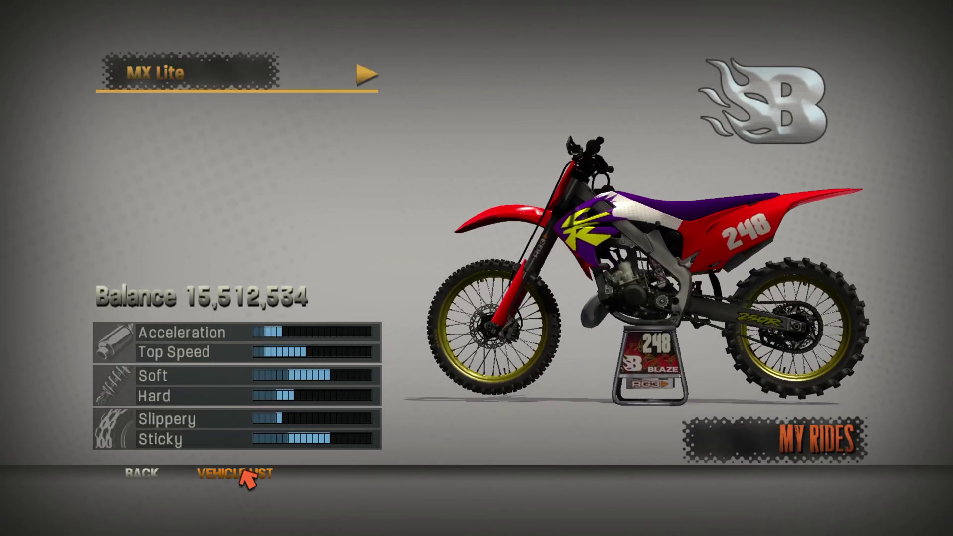
pyautogui.press('Right')
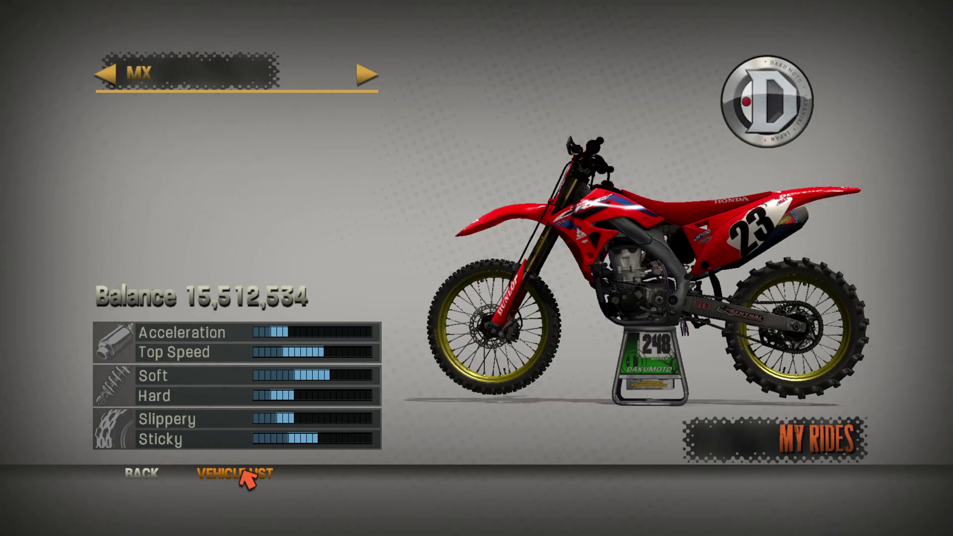
pyautogui.click(241, 473)
pyautogui.press('Up')
pyautogui.press('Down')
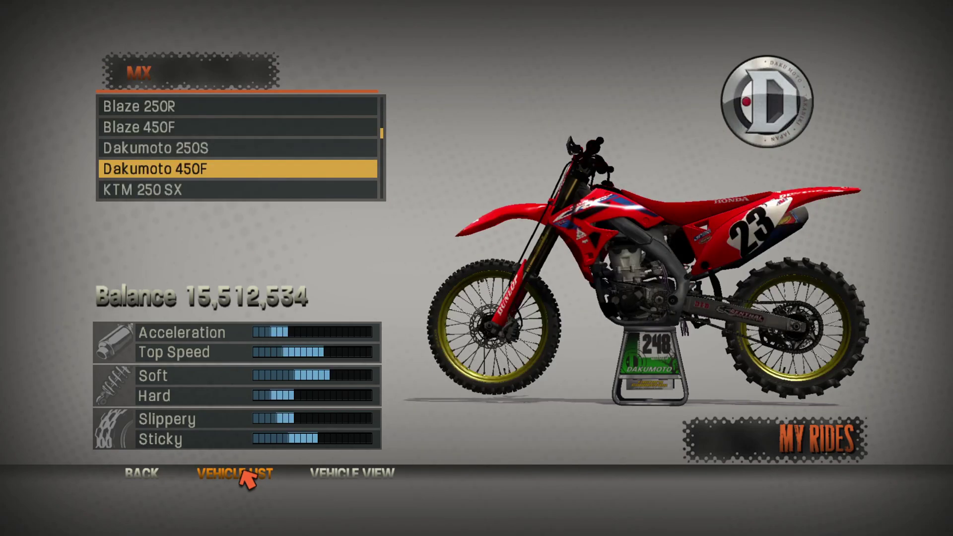
pyautogui.press('Up')
pyautogui.press('Up')
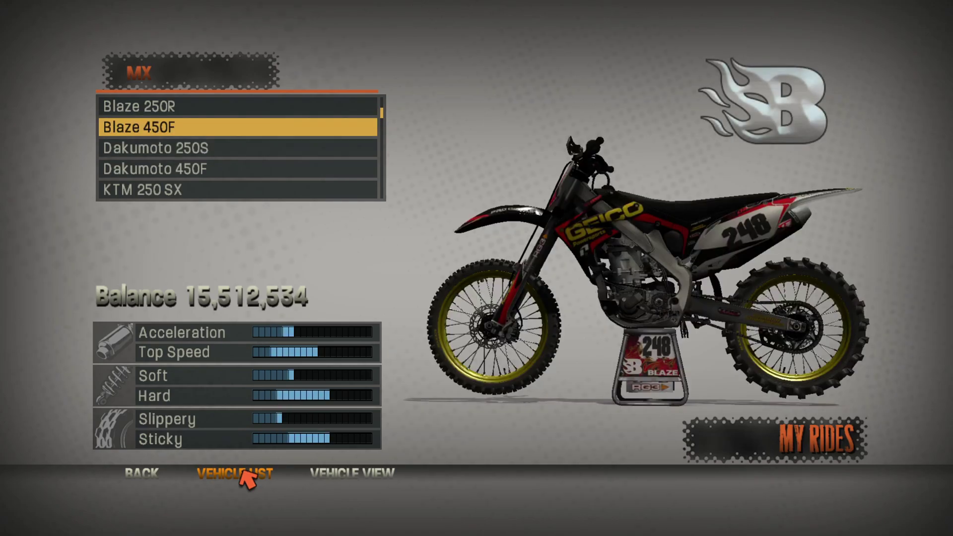
pyautogui.press('Down')
pyautogui.press('Down')
pyautogui.press('Return')
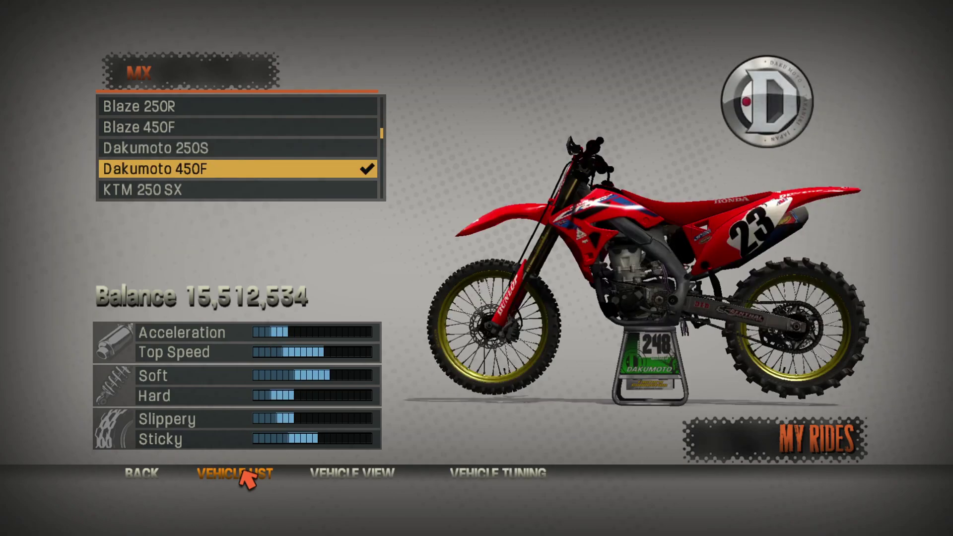
pyautogui.press('Return')
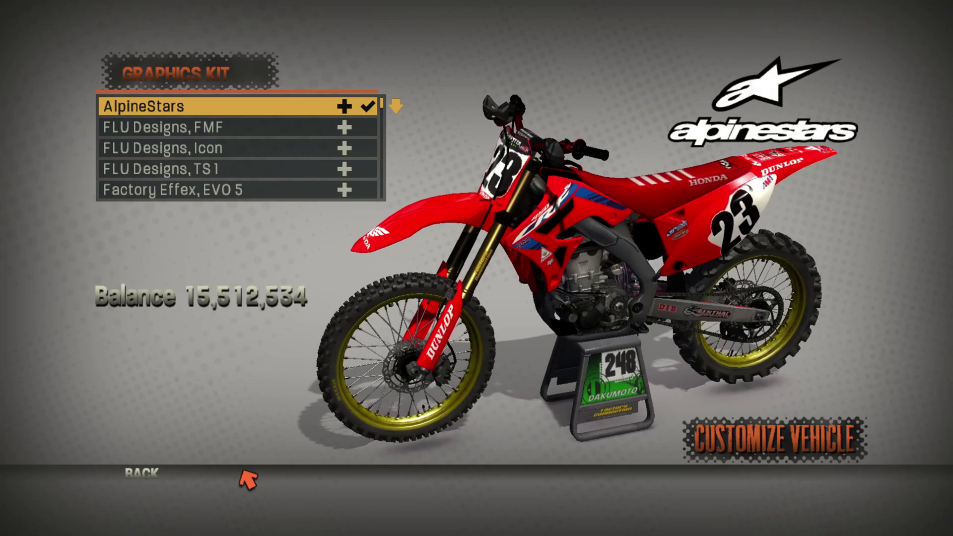
# Preview graphics kits, trying the Black and Green Geico options.
pyautogui.press('Down')
pyautogui.press('Down')
pyautogui.press('Down')
pyautogui.press('Down')
pyautogui.press('Down')
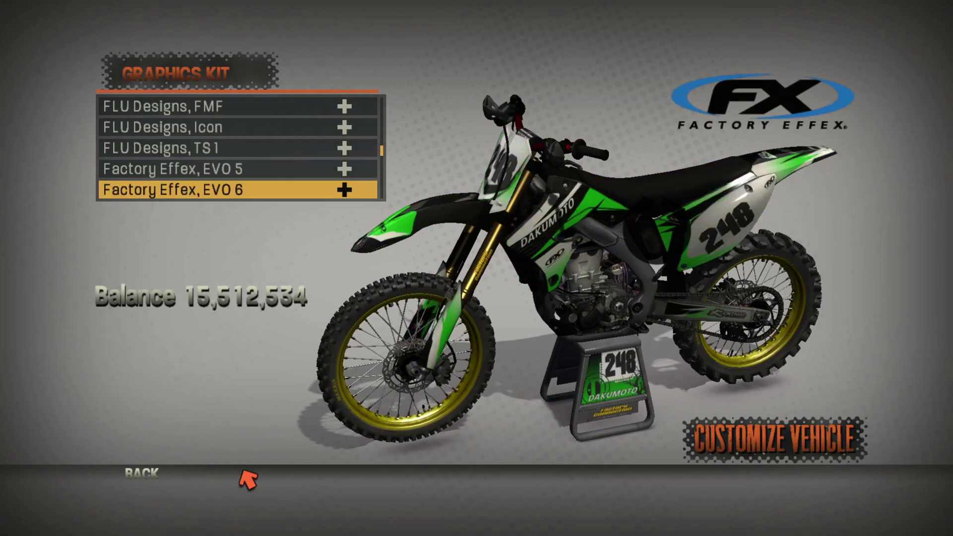
pyautogui.press('Down')
pyautogui.press('Down')
pyautogui.press('Up')
pyautogui.press('Return')
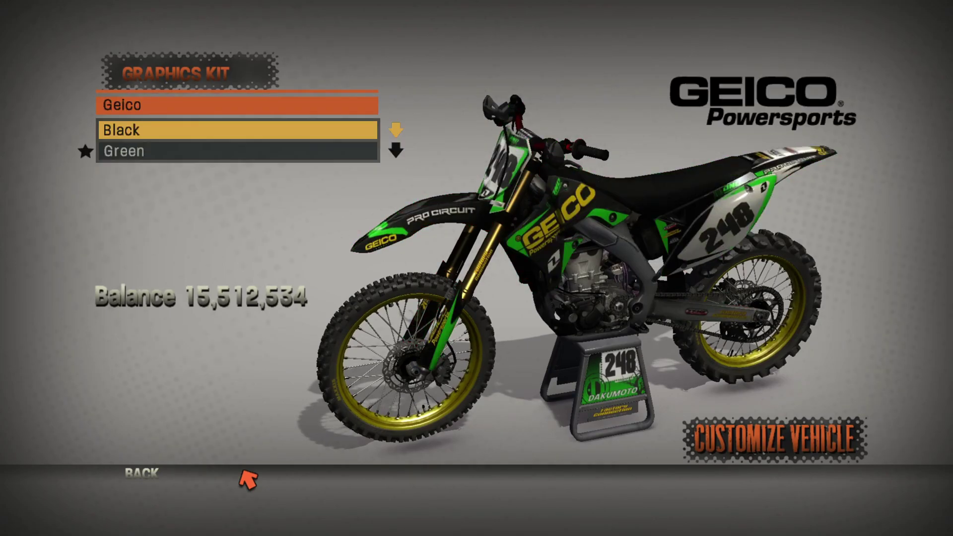
pyautogui.press('Return')
pyautogui.press('Down')
pyautogui.press('Return')
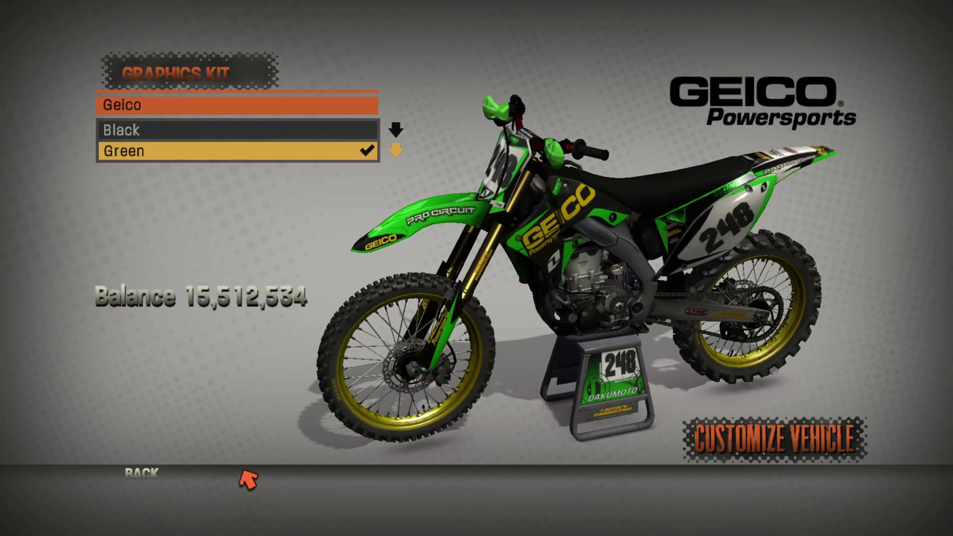
pyautogui.press('Escape')
pyautogui.press('Escape')
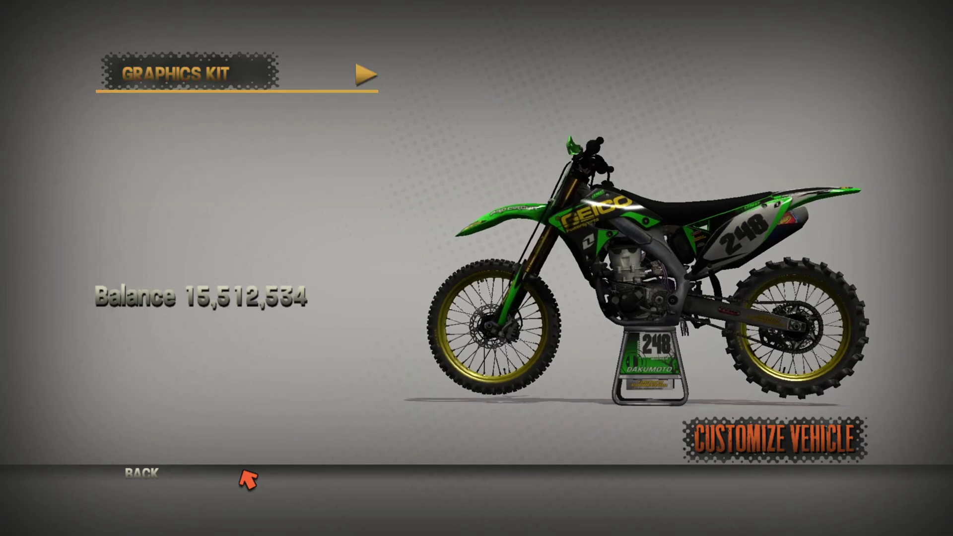
# Apply and save the AlpineStars hrc honda stock graphics, then leave the vehicle list.
pyautogui.press('Return')
pyautogui.press('Up')
pyautogui.press('Up')
pyautogui.press('Up')
pyautogui.press('Up')
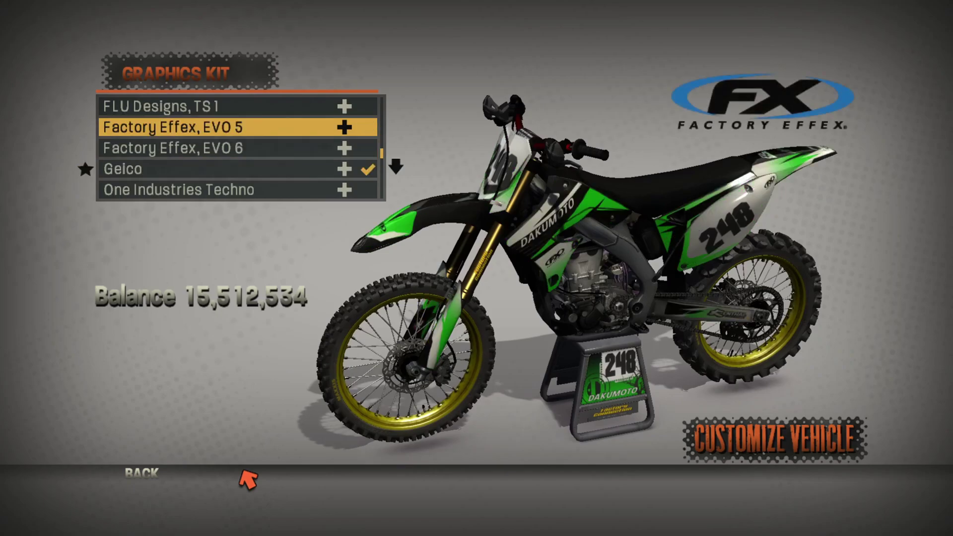
pyautogui.press('Up')
pyautogui.press('Up')
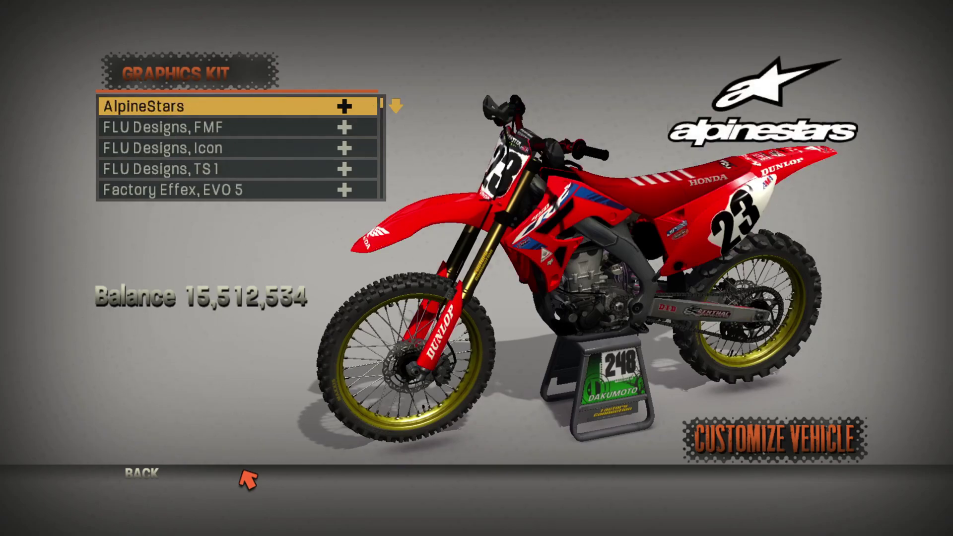
pyautogui.press('Return')
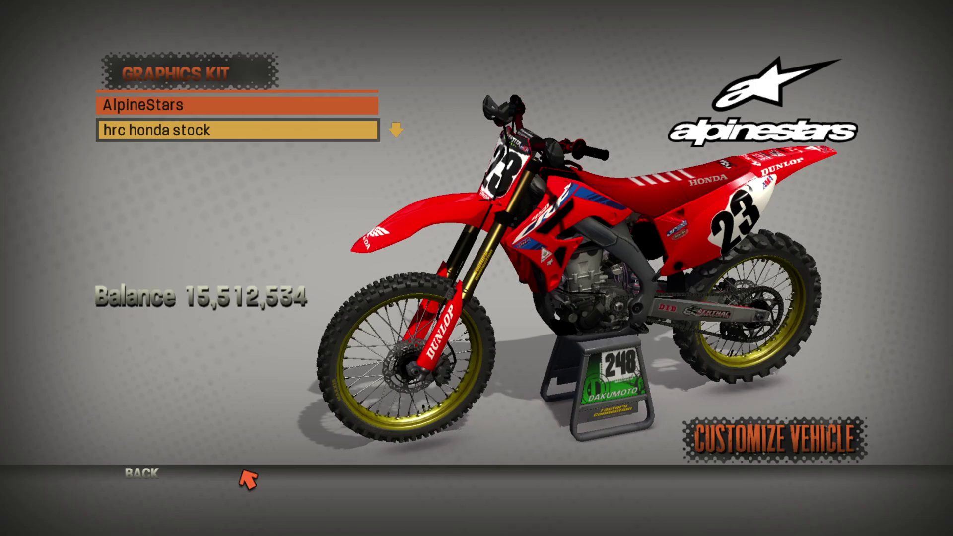
pyautogui.press('Return')
pyautogui.press('Escape')
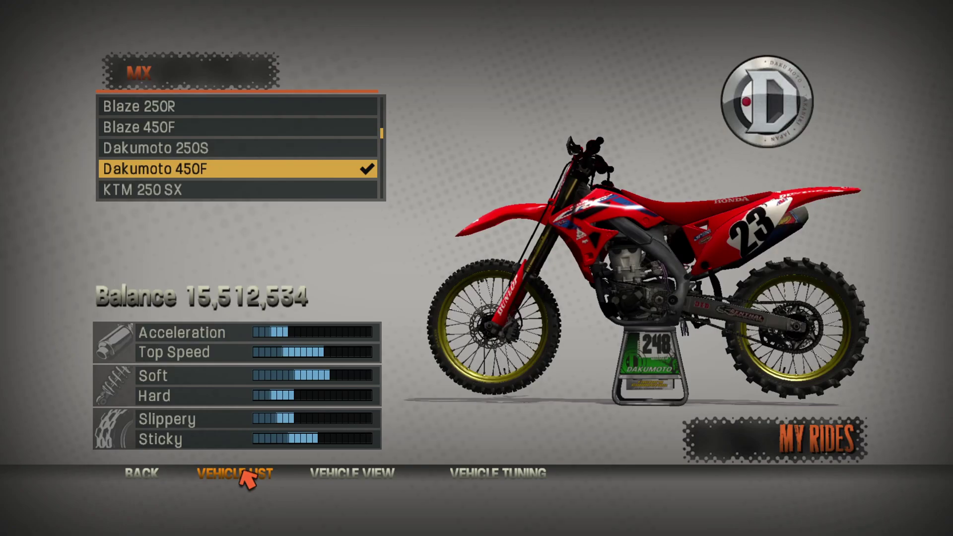
pyautogui.press('Escape')
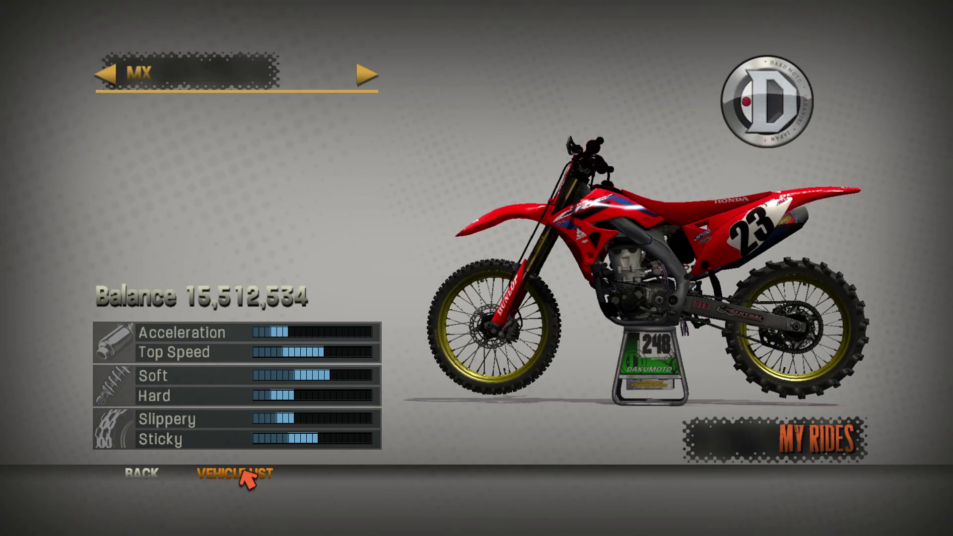
# Back out through the garage hub and main menu, then confirm Quit with YES.
pyautogui.click(241, 472)
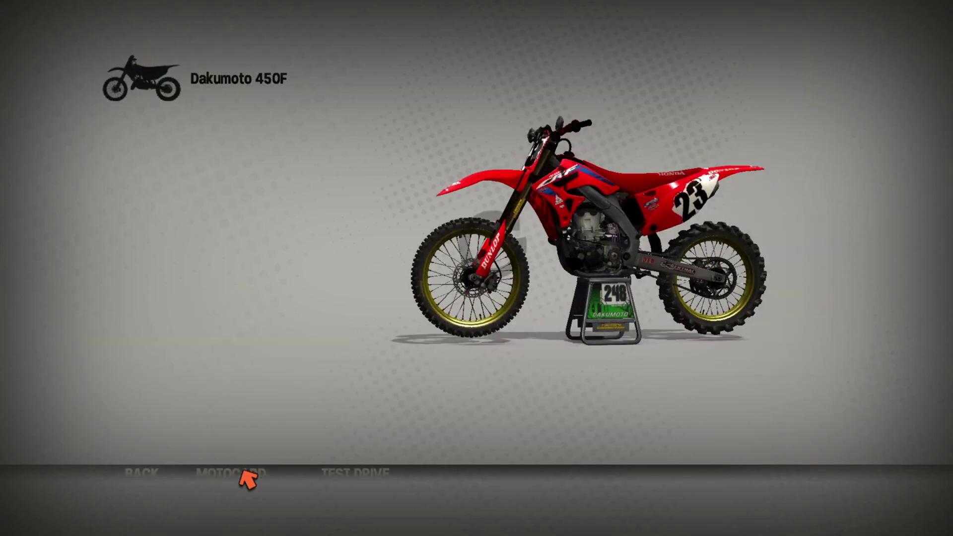
pyautogui.press('Right')
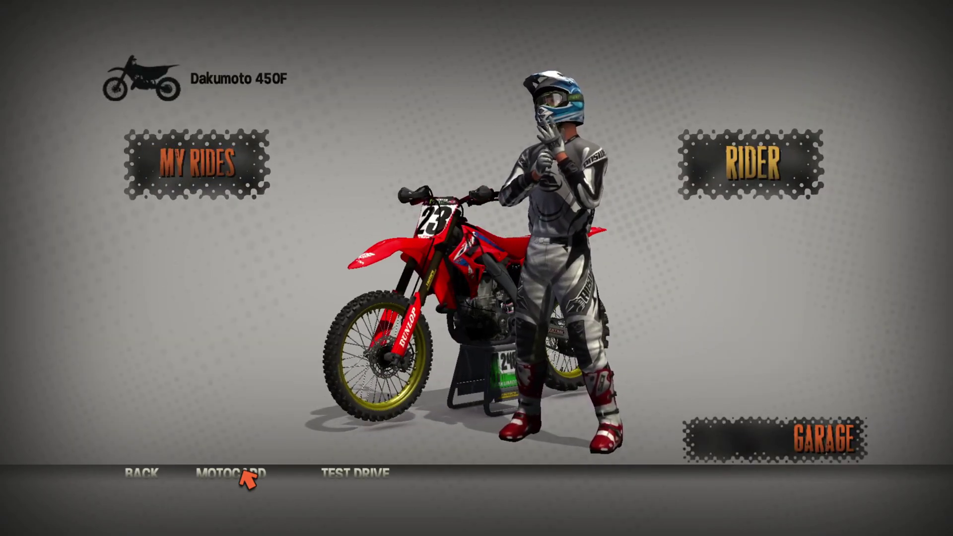
pyautogui.press('Escape')
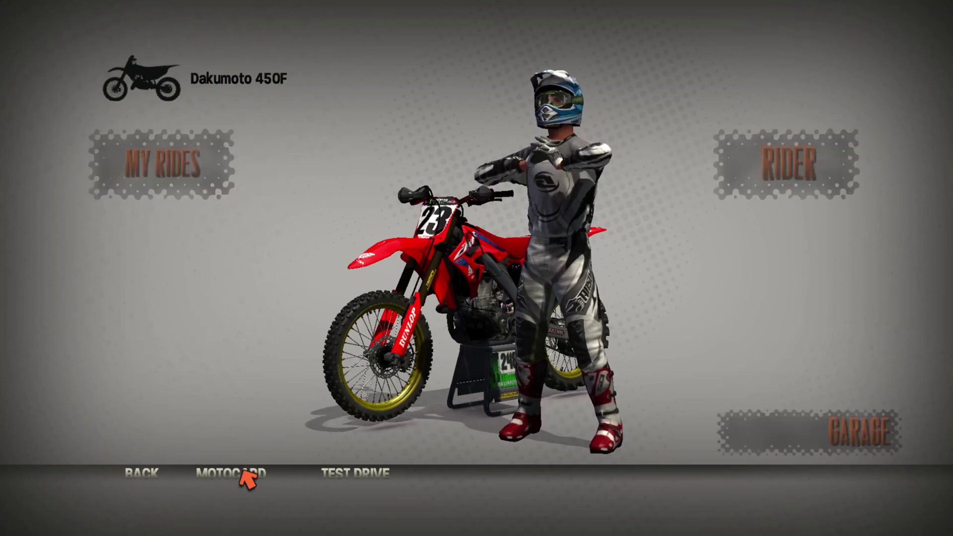
pyautogui.press('Escape')
pyautogui.press('Escape')
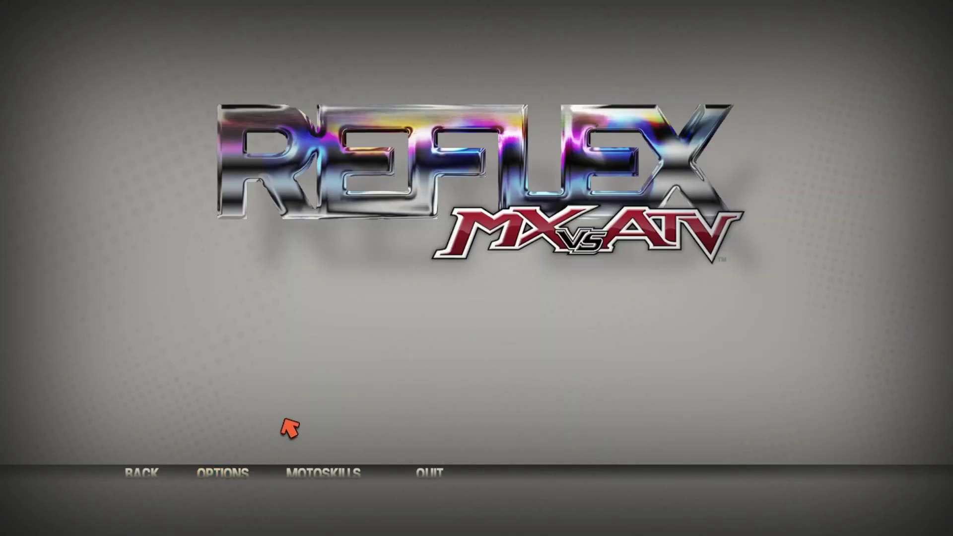
pyautogui.press('Escape')
pyautogui.click(318, 328)
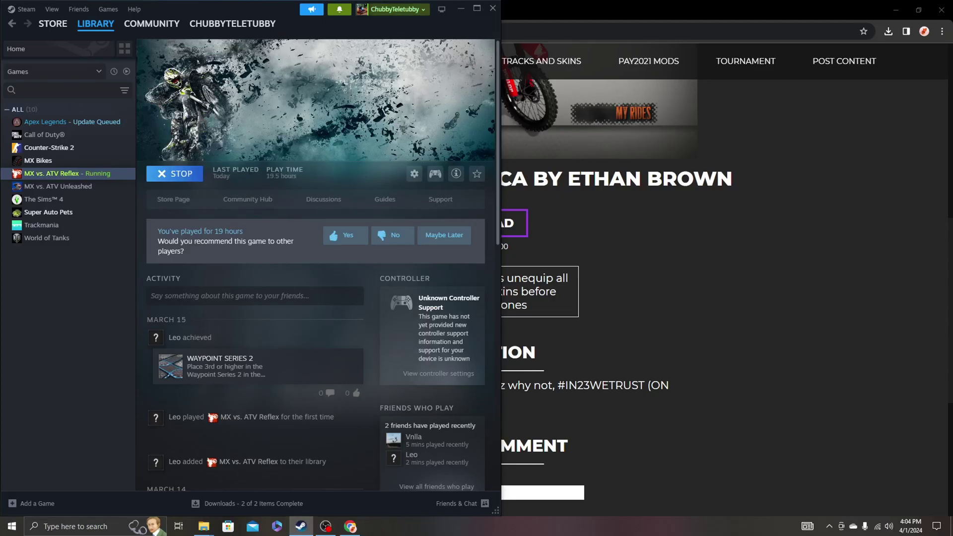
# In Chrome, search ds19.eu's All Tracks and Skins for 'seven'.
pyautogui.click(350, 526)
pyautogui.scroll(9, 477, 278)
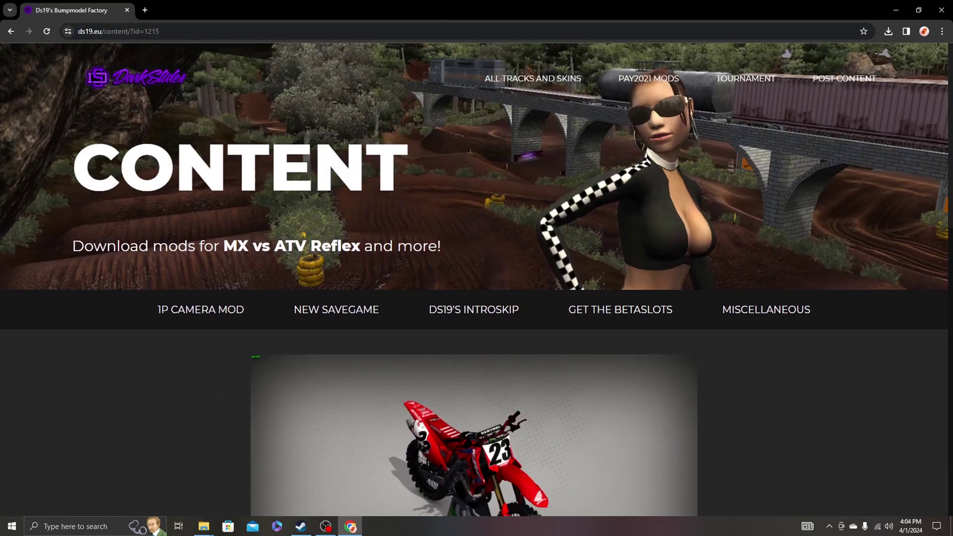
pyautogui.click(533, 79)
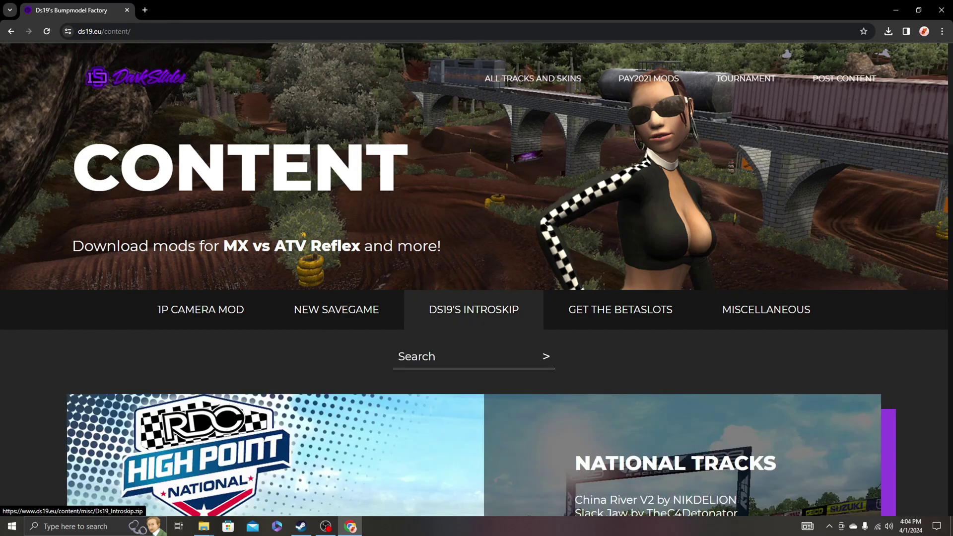
pyautogui.click(462, 357)
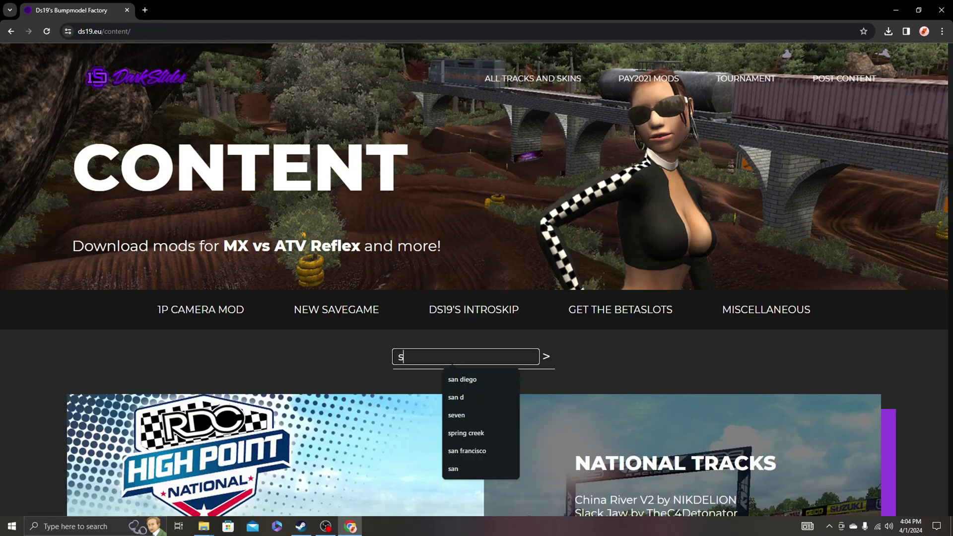
pyautogui.write('seven')
pyautogui.press('Return')
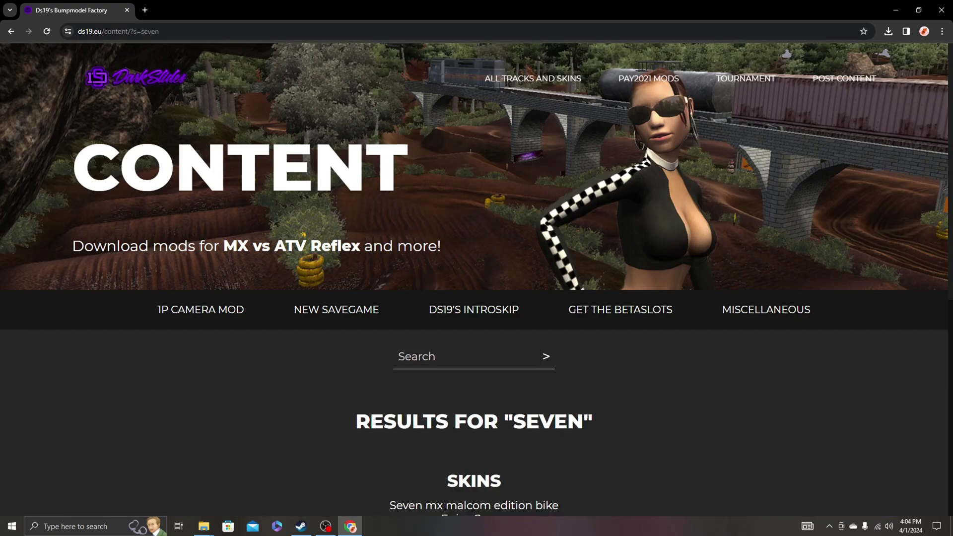
# View the Seven Gear and Seven 2017 skin pages, returning to the results after each.
pyautogui.scroll(-5, 474, 279)
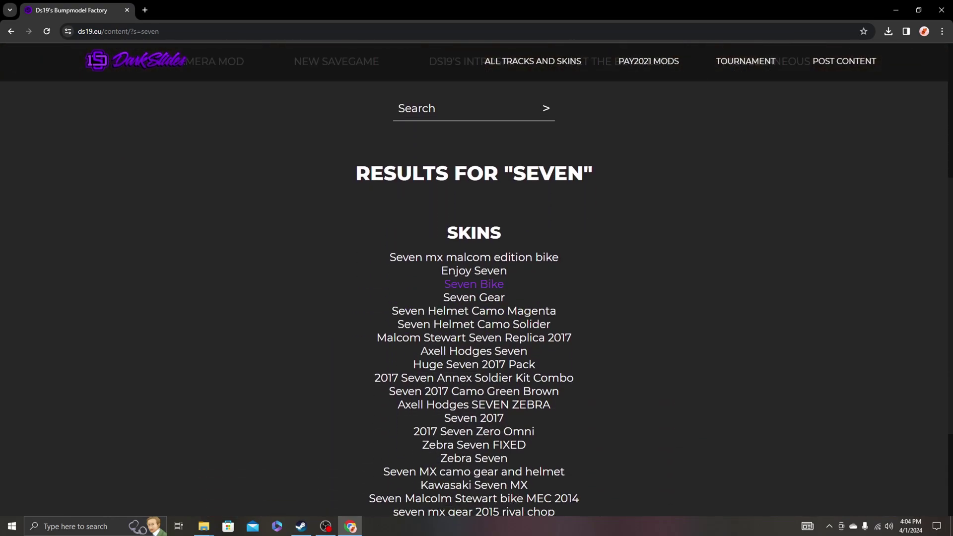
pyautogui.click(474, 297)
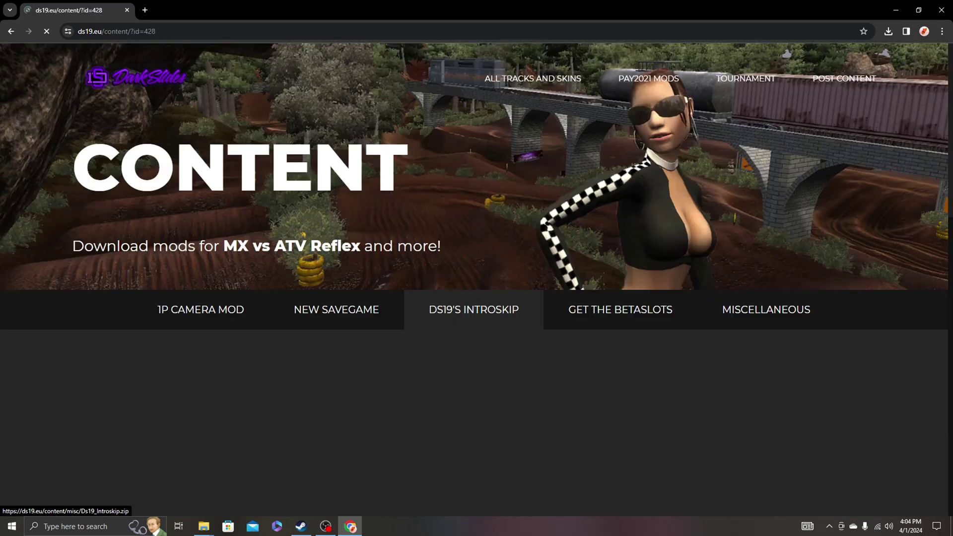
pyautogui.scroll(-4, 475, 279)
pyautogui.scroll(9, 475, 279)
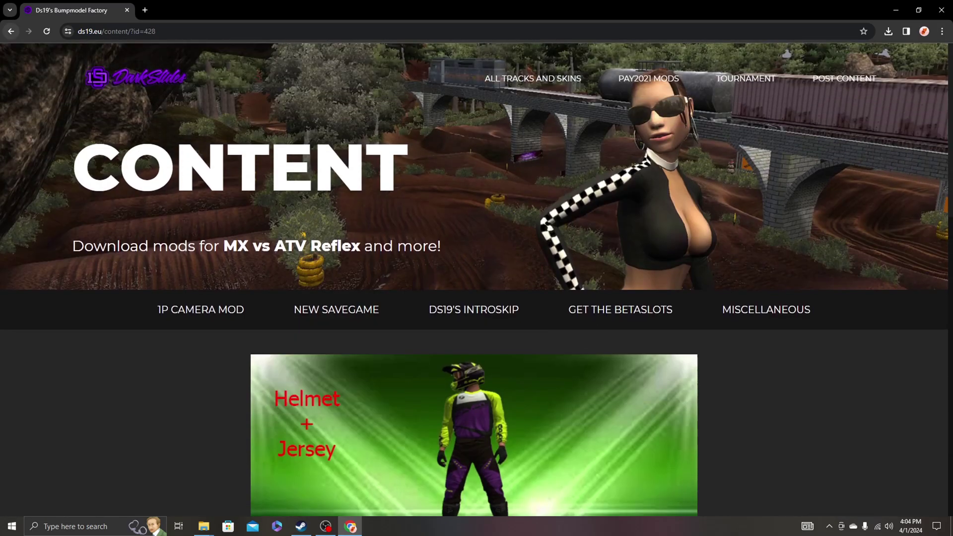
pyautogui.click(10, 31)
pyautogui.scroll(-3, 477, 278)
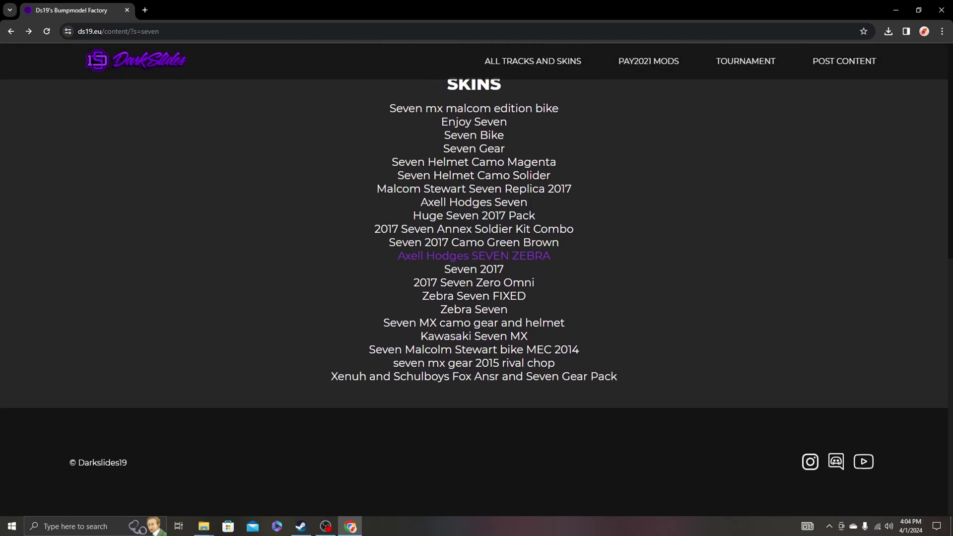
pyautogui.click(474, 269)
pyautogui.scroll(-10, 477, 278)
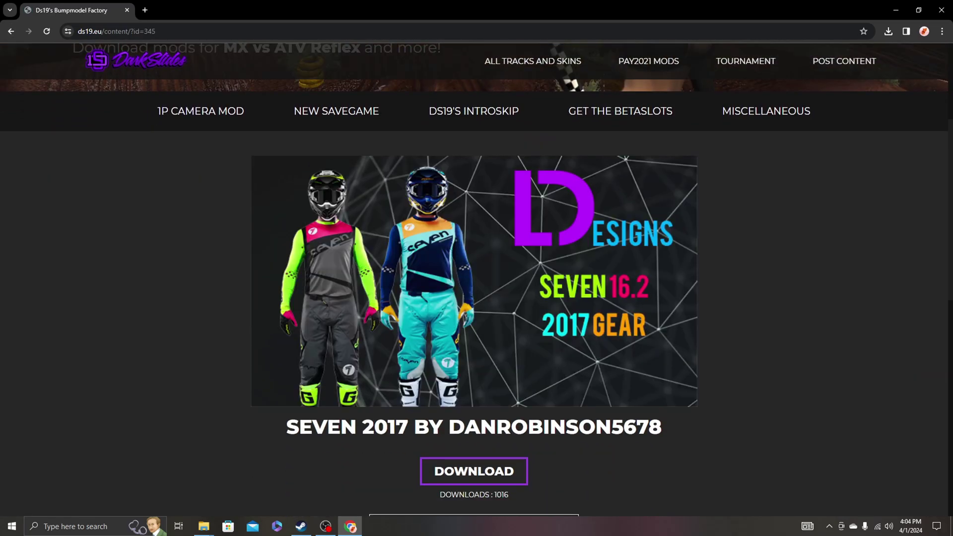
pyautogui.scroll(10, 477, 278)
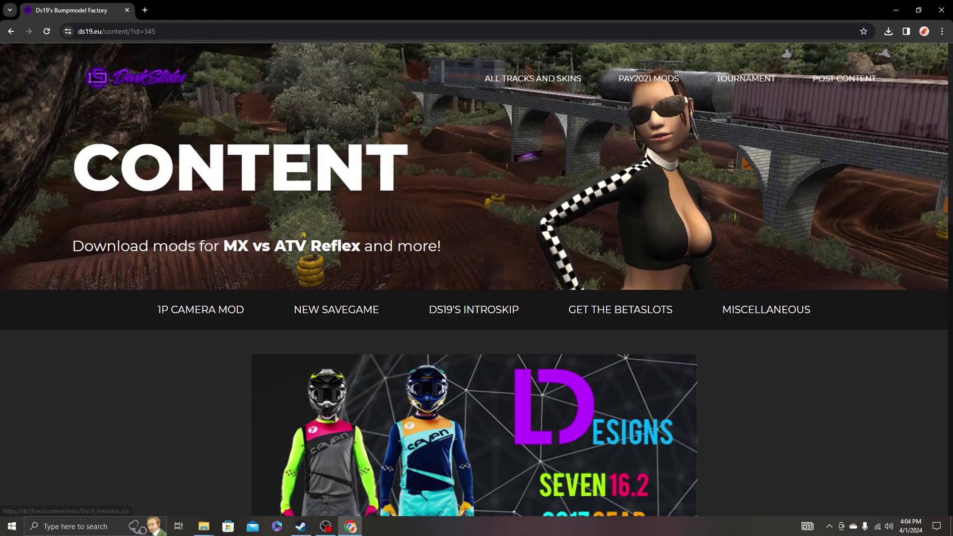
pyautogui.click(11, 32)
pyautogui.scroll(6, 477, 229)
# Search ds19.eu for 'fasthouse' and start downloading the Fasthouse x TLD Patriotic Gear skin.
pyautogui.click(447, 257)
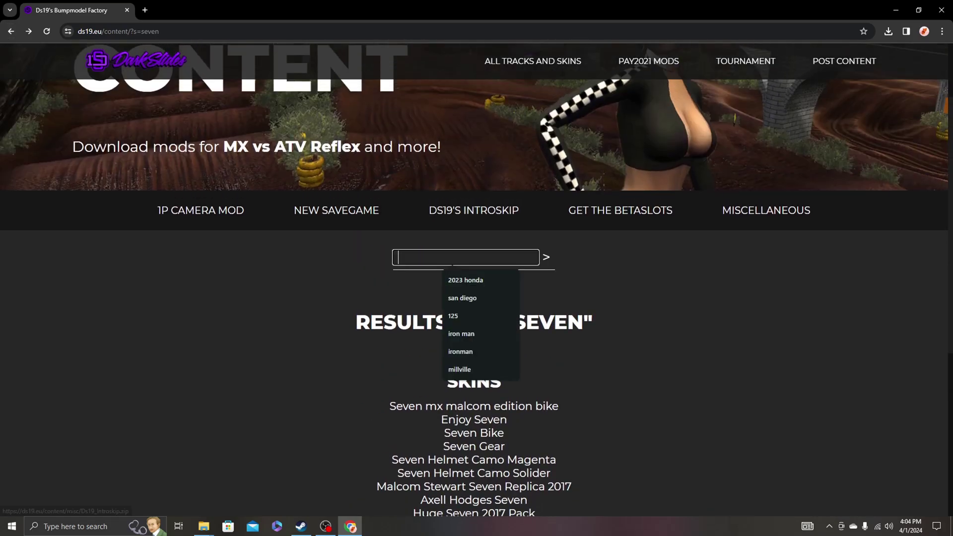
pyautogui.write('fasthous')
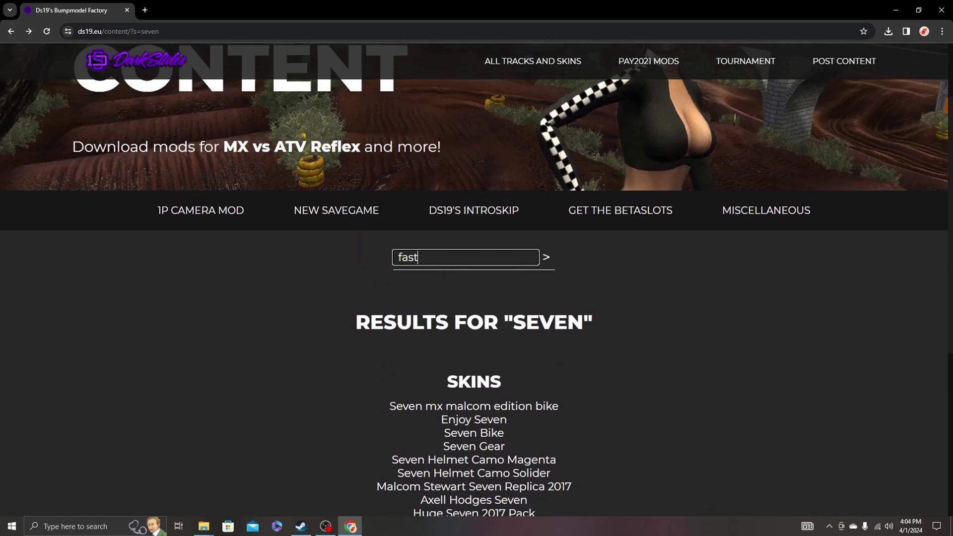
pyautogui.write('e')
pyautogui.press('Return')
pyautogui.scroll(-3, 474, 349)
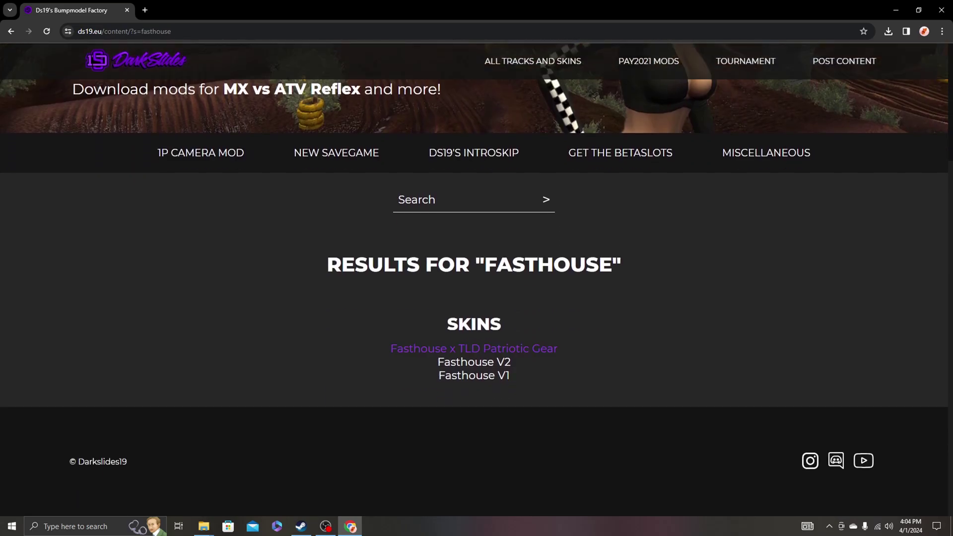
pyautogui.click(474, 348)
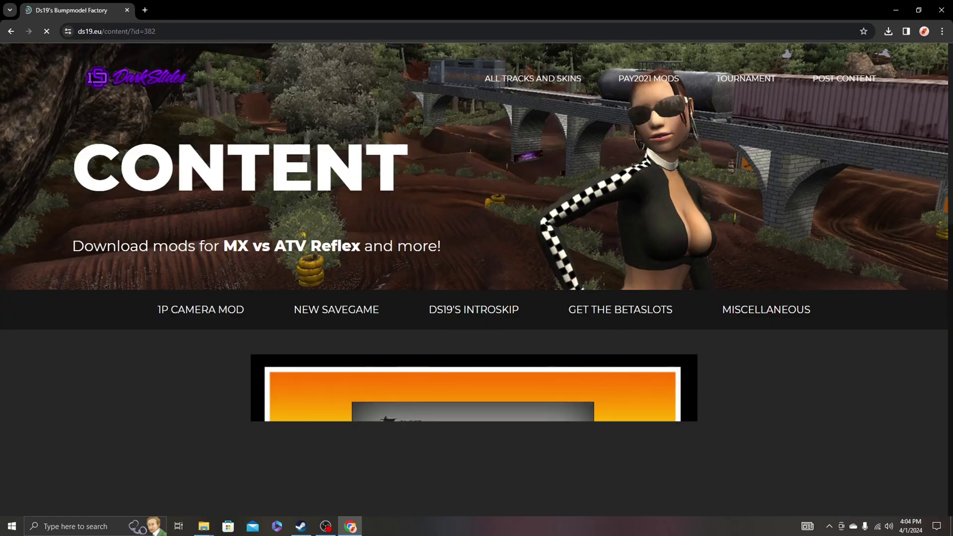
pyautogui.scroll(-3, 474, 348)
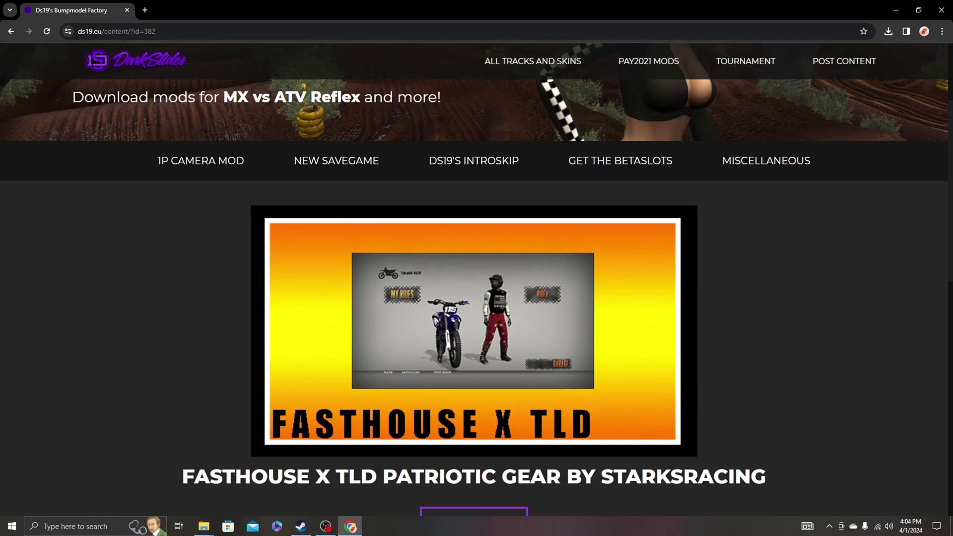
pyautogui.scroll(-5, 474, 349)
pyautogui.click(474, 273)
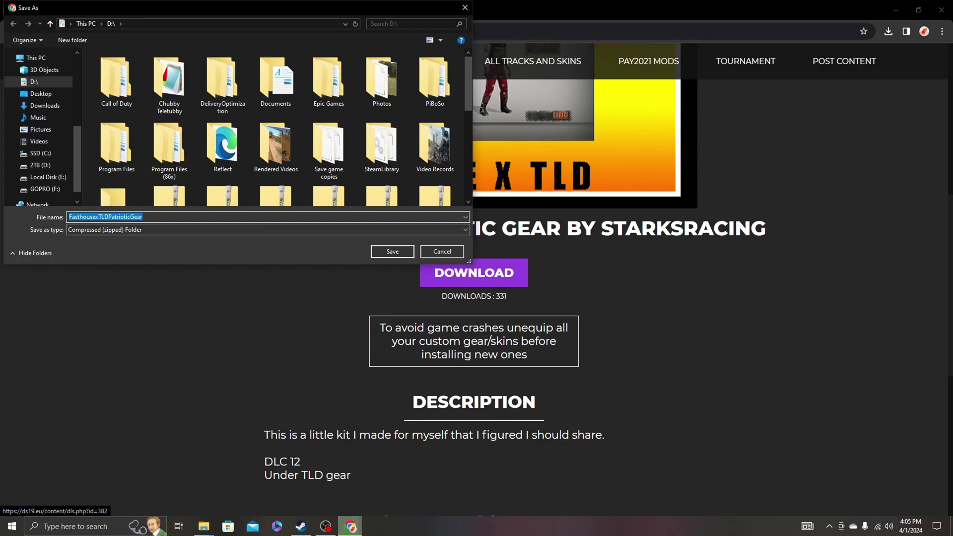
# Save FasthousexTLDPatrioticGear.zip to drive D and show the finished download in its folder.
pyautogui.click(392, 252)
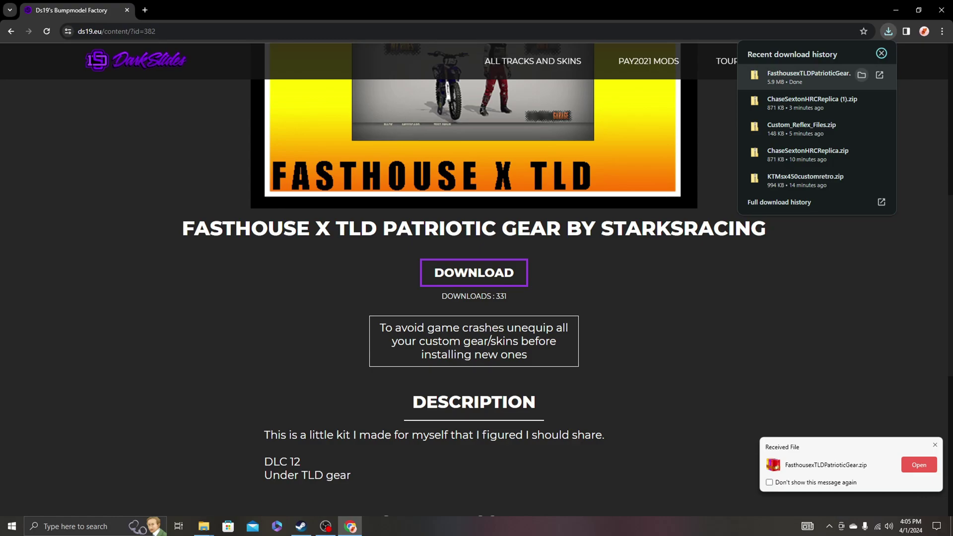
pyautogui.click(862, 75)
# Open the Fasthouse zip to list its 8 files, then bring up Steam's MX vs. ATV Reflex options.
pyautogui.doubleClick(487, 305)
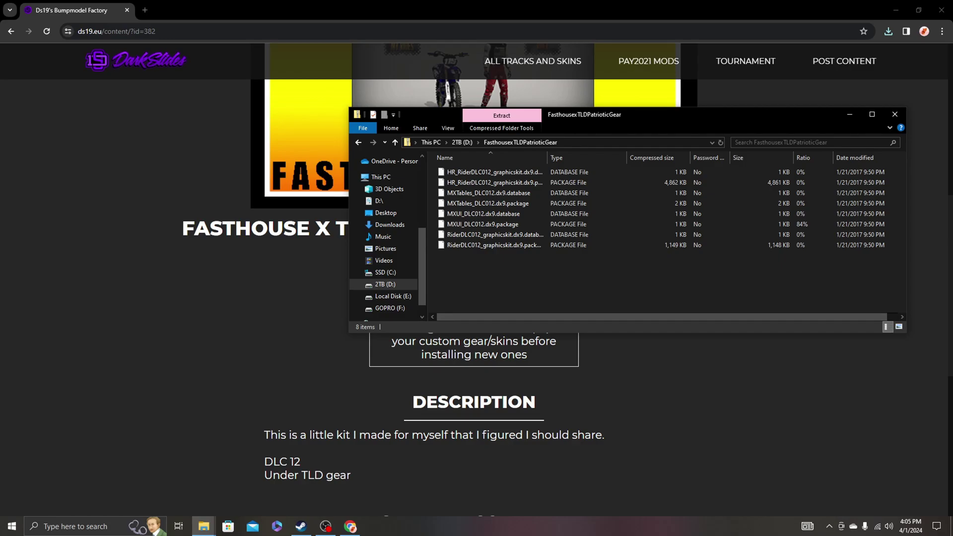
pyautogui.click(896, 10)
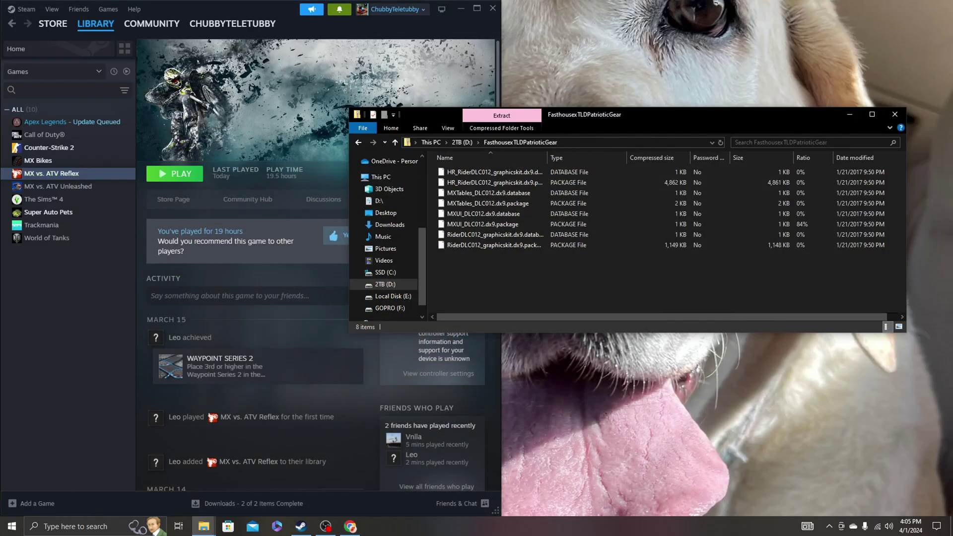
pyautogui.rightClick(47, 175)
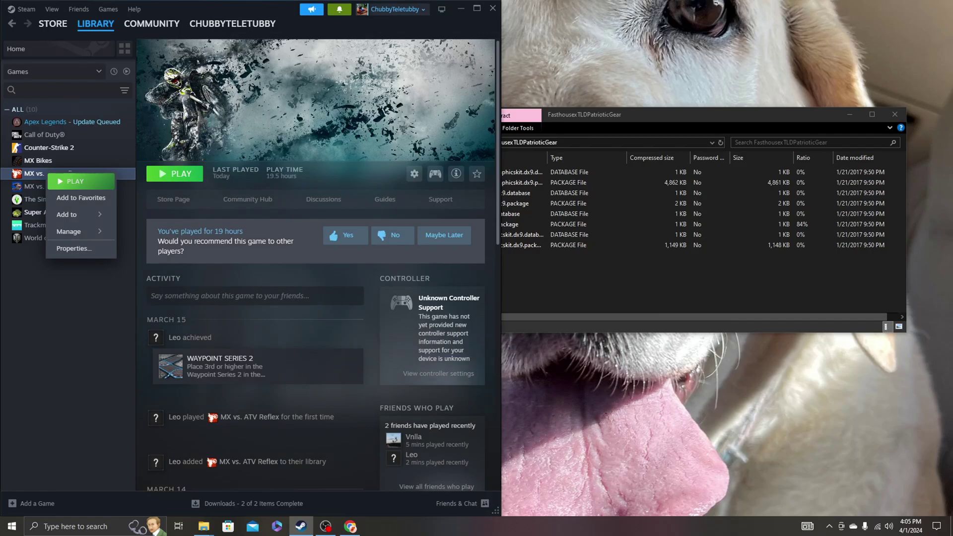
pyautogui.moveTo(79, 231)
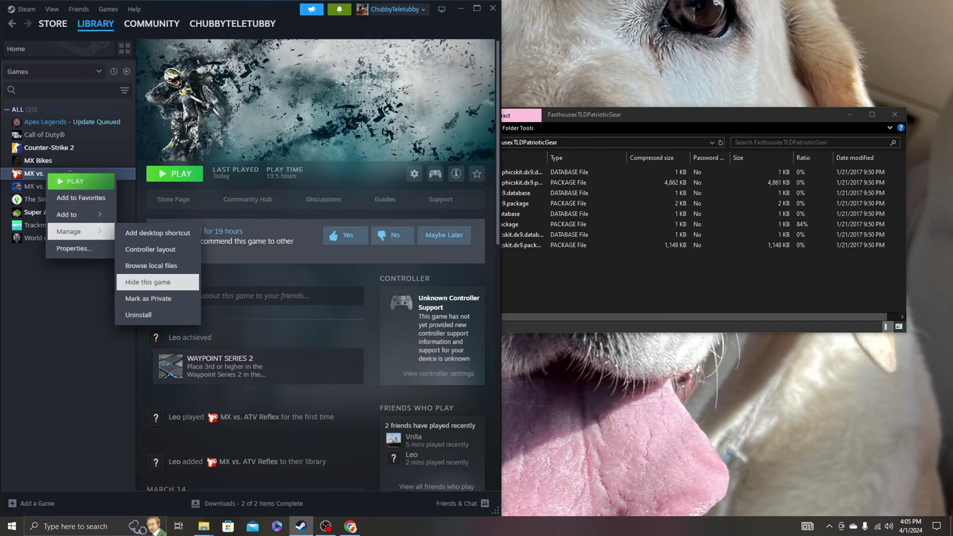
# Browse the game's local files and snap that folder left, beside the archive window on the right.
pyautogui.click(157, 267)
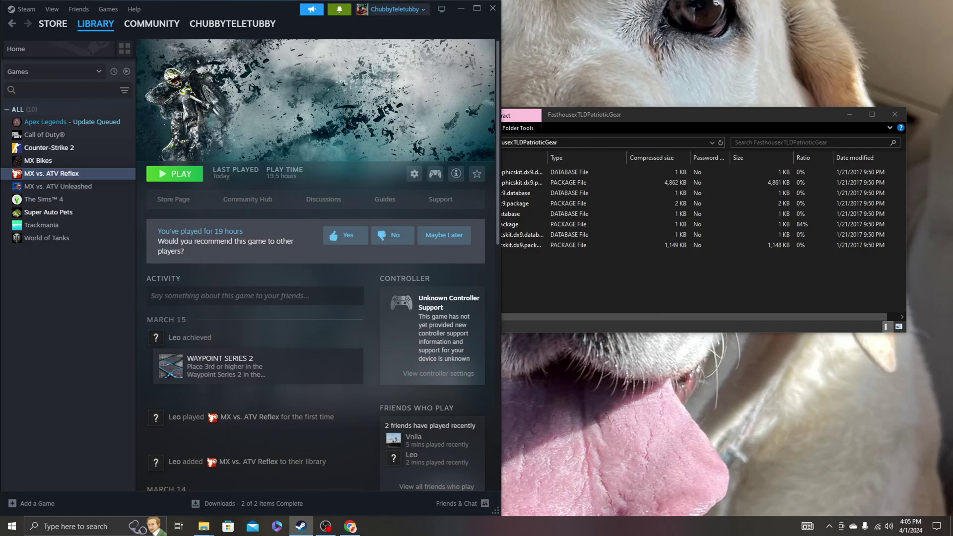
pyautogui.moveTo(678, 127); pyautogui.dragTo(135, 152)
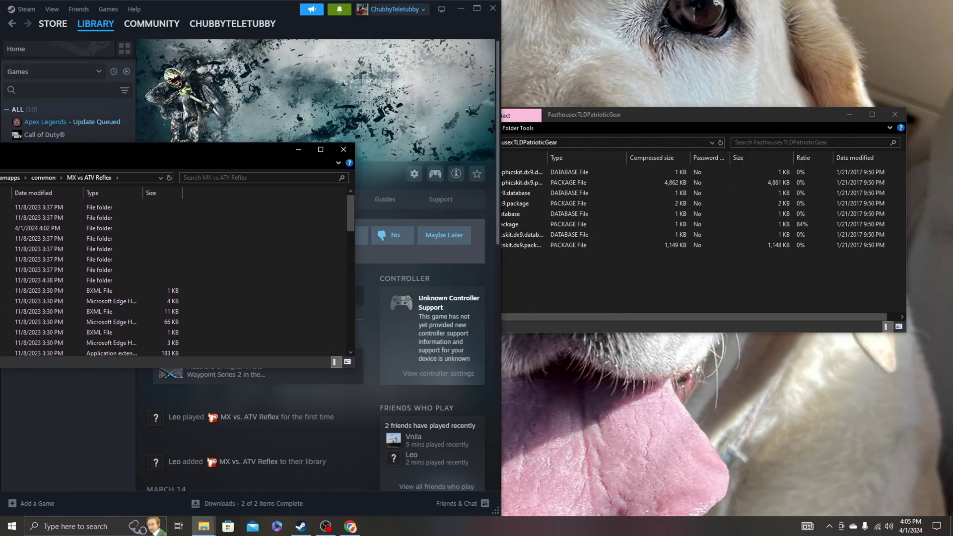
pyautogui.press('super+Left')
pyautogui.press('Right')
pyautogui.press('Return')
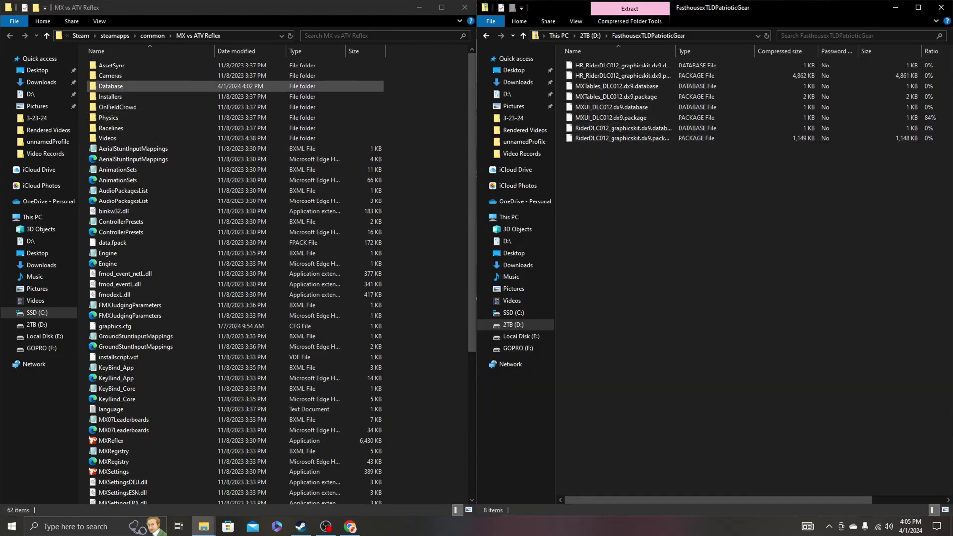
# Open the game's Database folder and select all eight files in the Fasthouse archive.
pyautogui.doubleClick(114, 86)
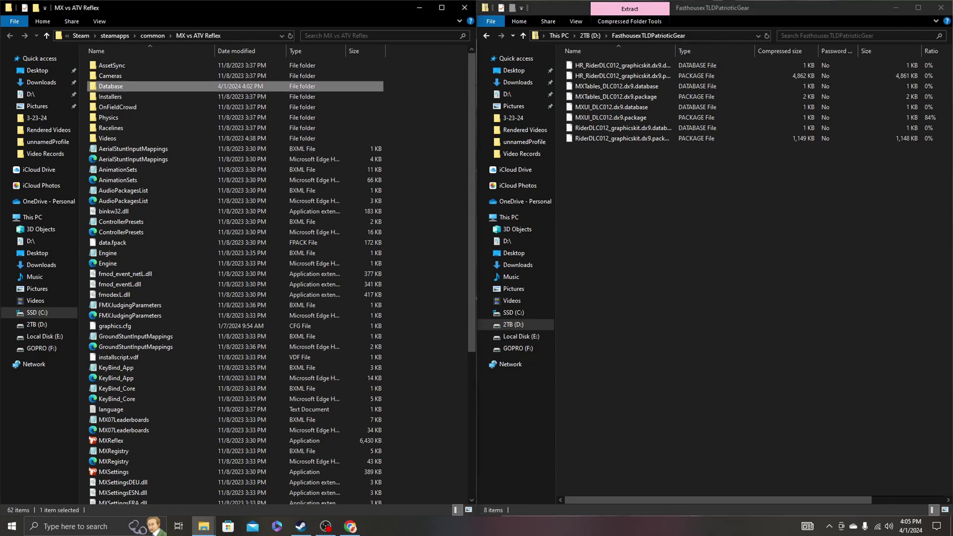
pyautogui.scroll(-20, 149, 190)
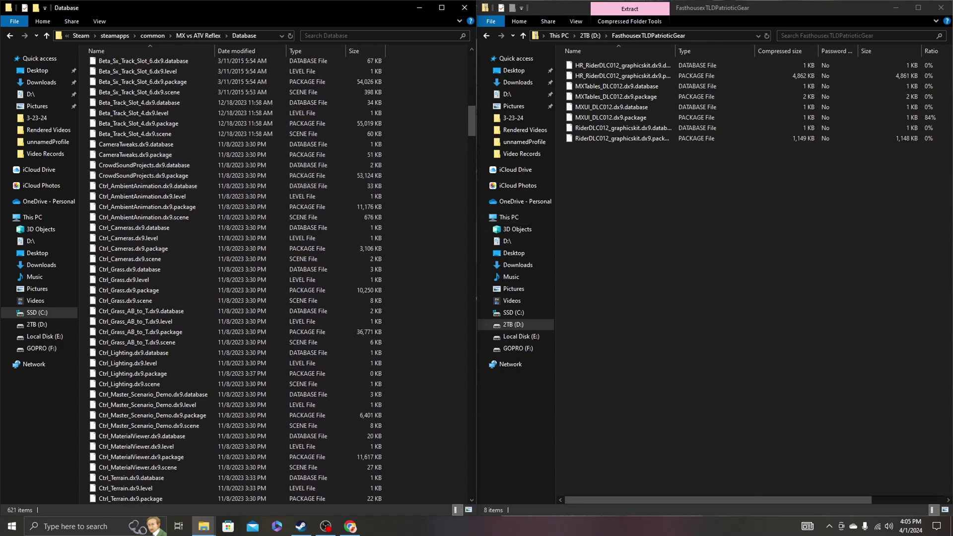
pyautogui.scroll(11, 149, 250)
pyautogui.scroll(14, 149, 250)
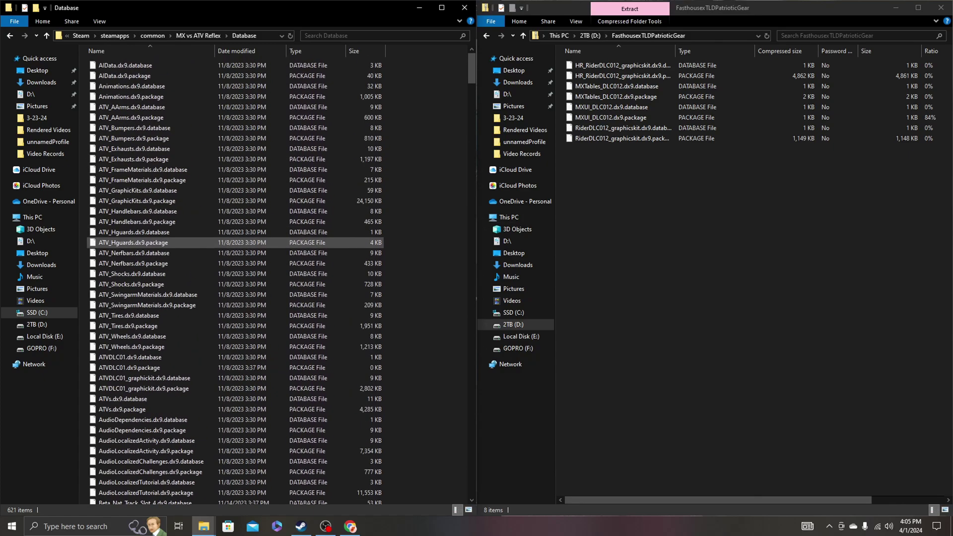
pyautogui.click(626, 149)
pyautogui.hotkey('ctrl', 'a')
# Copy the eight Fasthouse gear files into Database, dismiss the duplicate-name prompt, and minimize the archive.
pyautogui.moveTo(621, 137); pyautogui.dragTo(213, 243)
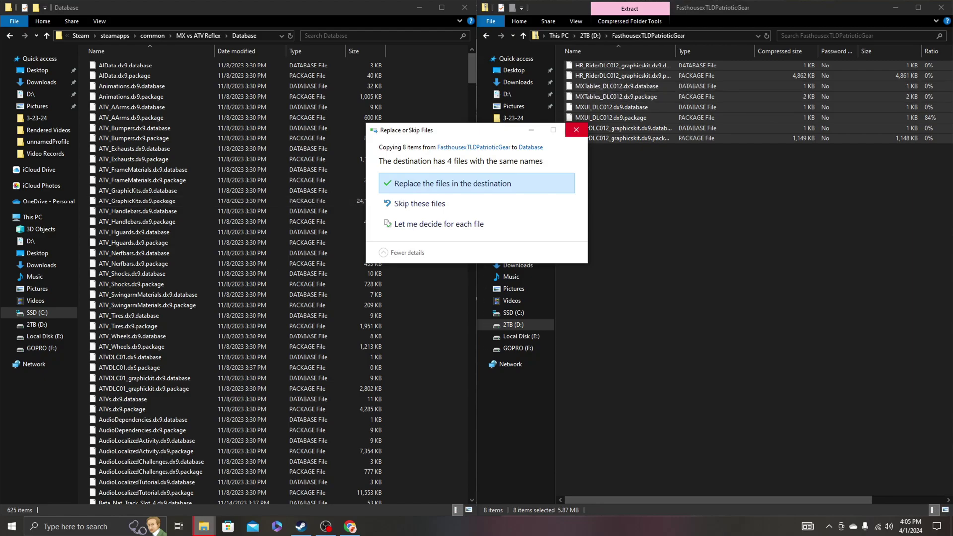
pyautogui.click(576, 130)
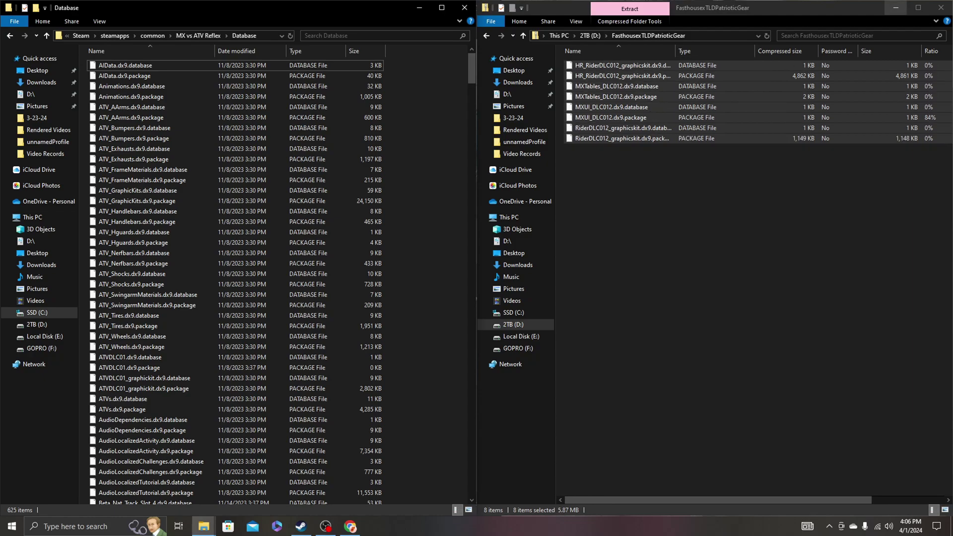
pyautogui.click(896, 7)
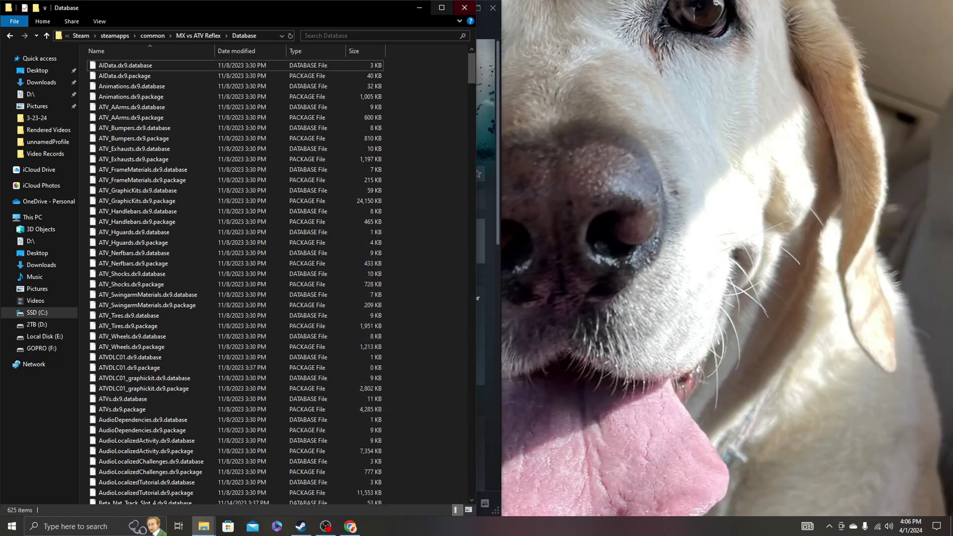
# Minimize the Database window and launch MX vs. ATV Reflex from Steam with the normal Play option.
pyautogui.click(419, 8)
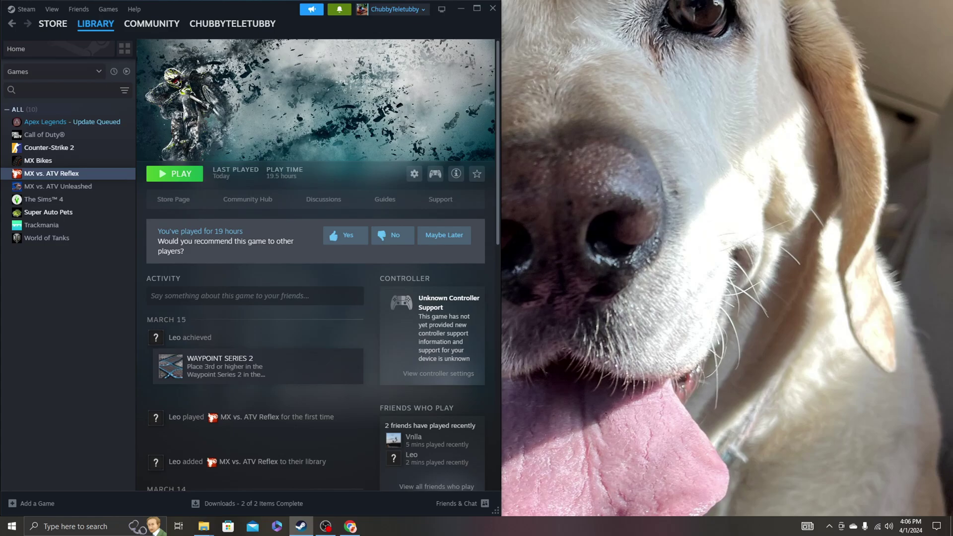
pyautogui.click(174, 173)
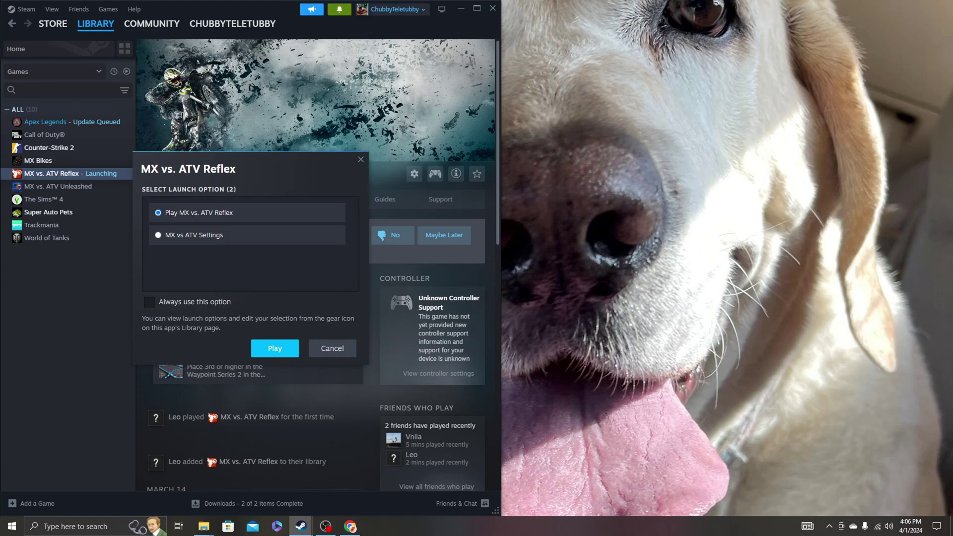
pyautogui.click(275, 349)
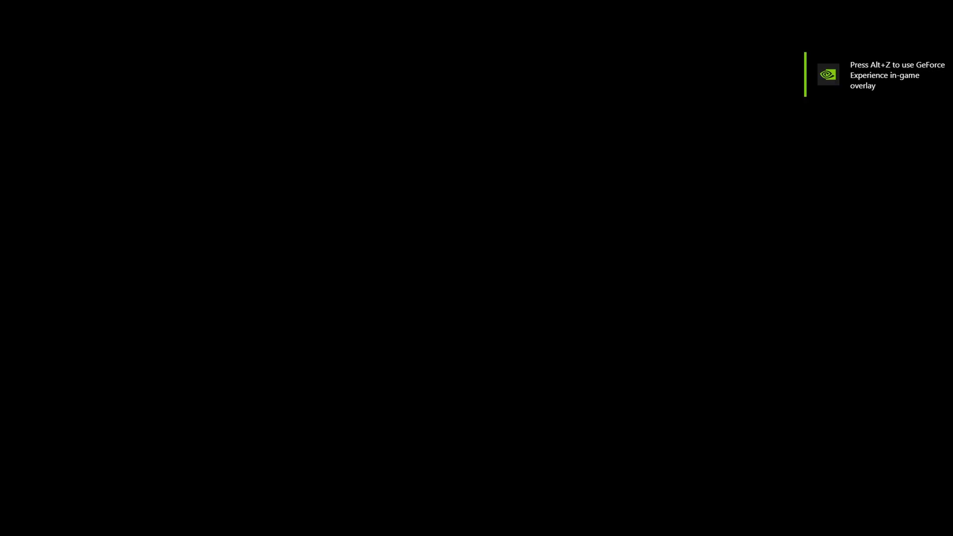
# Start the game and equip the Seven Annex Soldier Pink gear on the rider in the Garage.
pyautogui.press('Return')
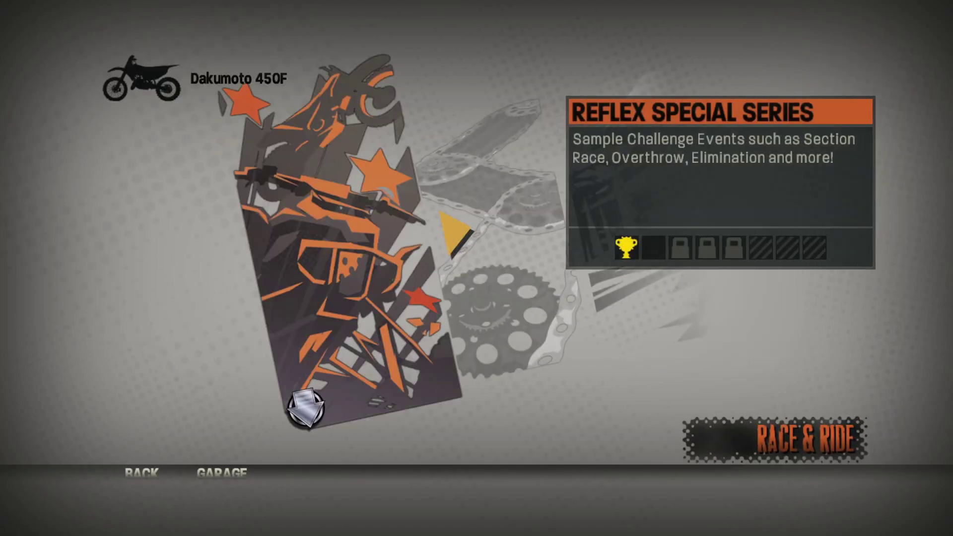
pyautogui.click(234, 470)
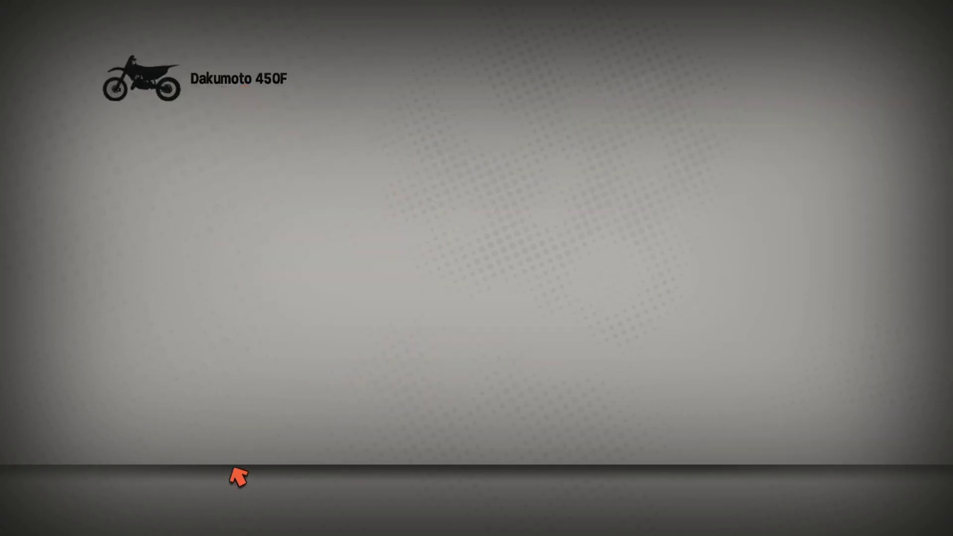
pyautogui.press('Return')
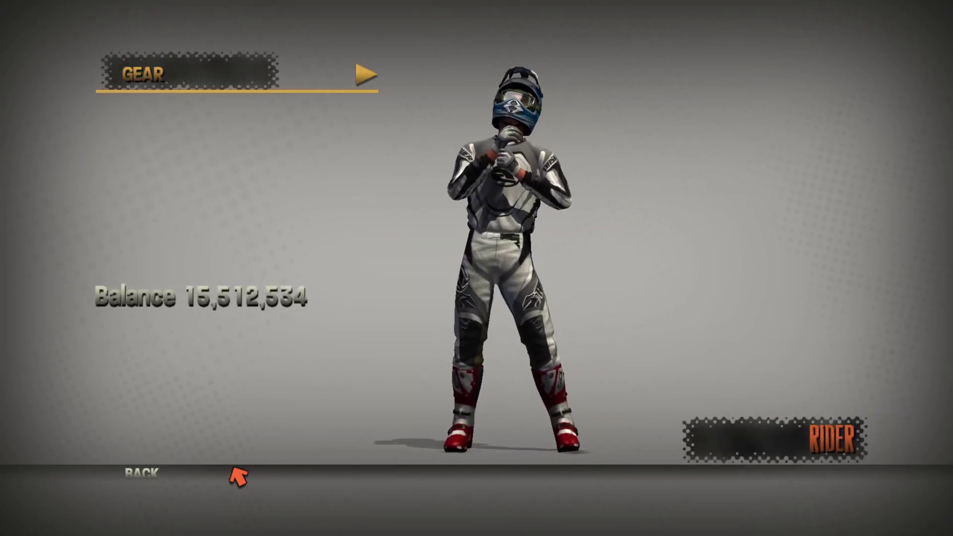
pyautogui.press('Return')
pyautogui.press('Down')
pyautogui.press('Down')
pyautogui.press('Down')
pyautogui.press('Down')
pyautogui.press('Down')
pyautogui.press('Down')
pyautogui.press('Down')
pyautogui.press('Down')
pyautogui.press('Down')
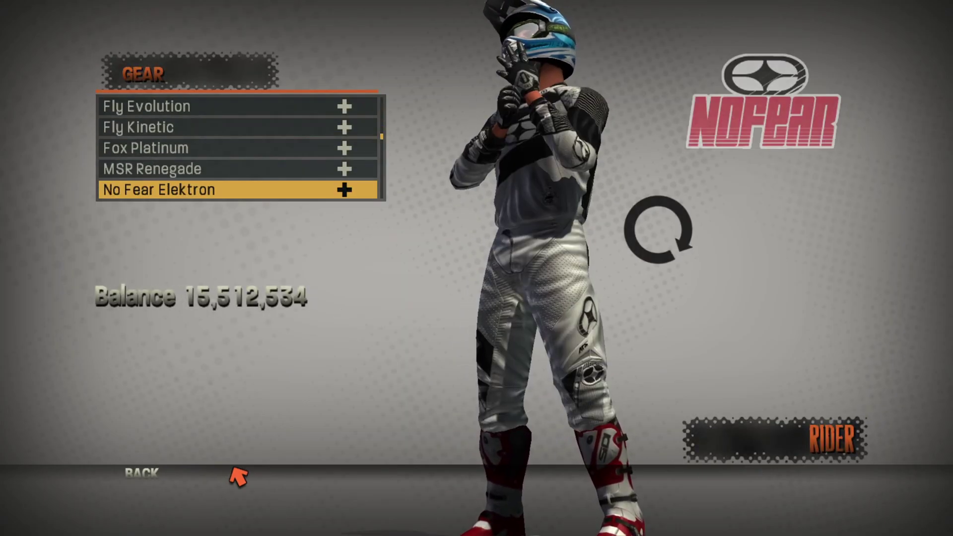
pyautogui.press('Down')
pyautogui.press('Down')
pyautogui.press('Down')
pyautogui.press('Down')
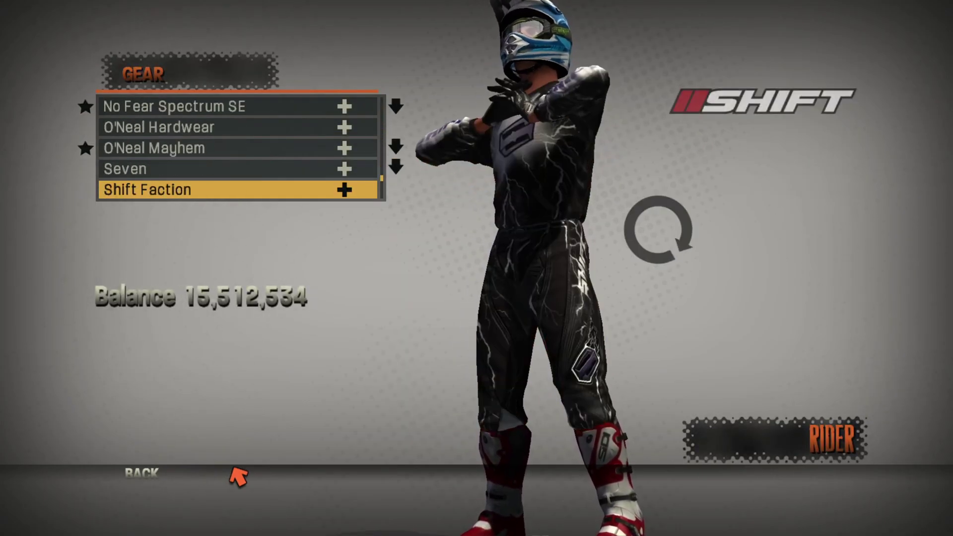
pyautogui.press('Up')
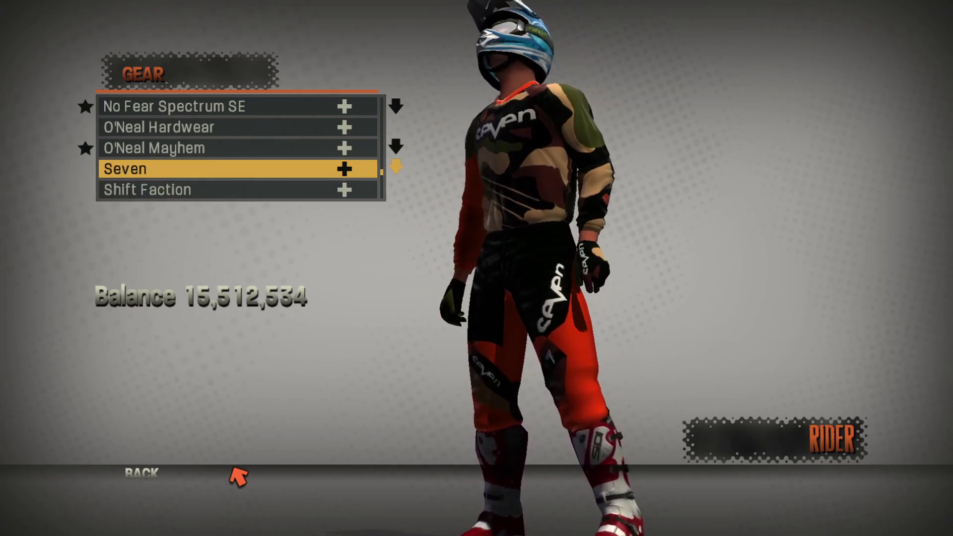
pyautogui.press('Return')
pyautogui.press('Down')
pyautogui.press('Down')
pyautogui.press('Down')
pyautogui.press('Up')
pyautogui.press('Up')
pyautogui.press('Return')
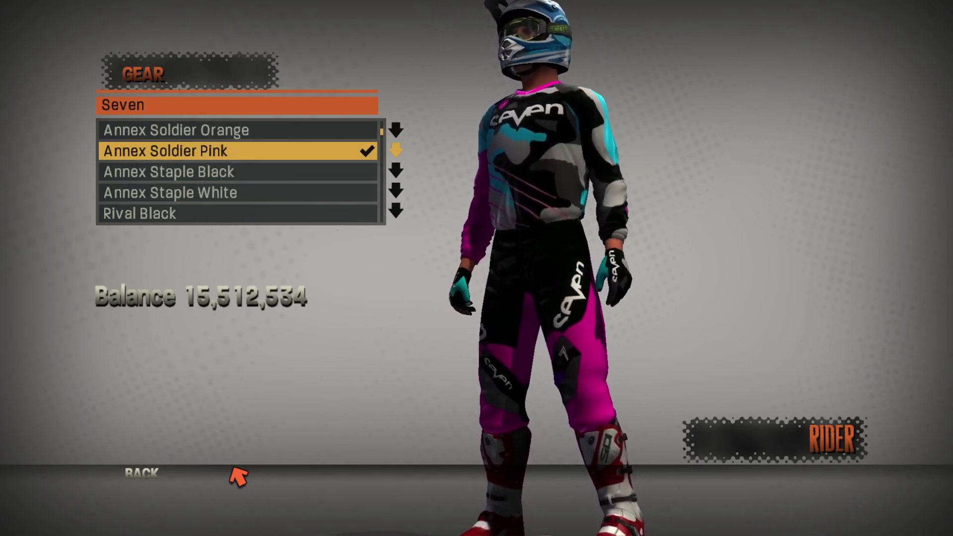
pyautogui.press('Escape')
pyautogui.press('Escape')
# Put the Seven helmet on the rider.
pyautogui.press('Right')
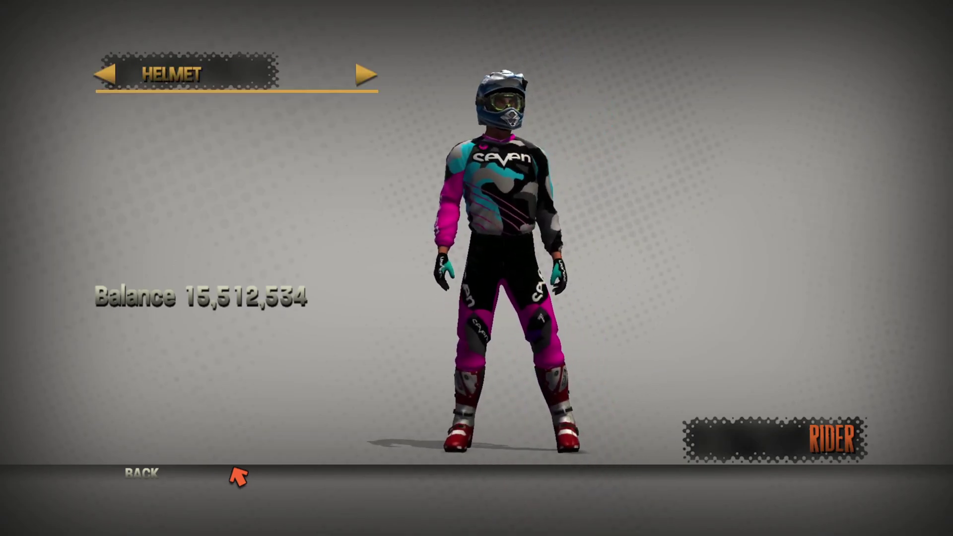
pyautogui.press('Return')
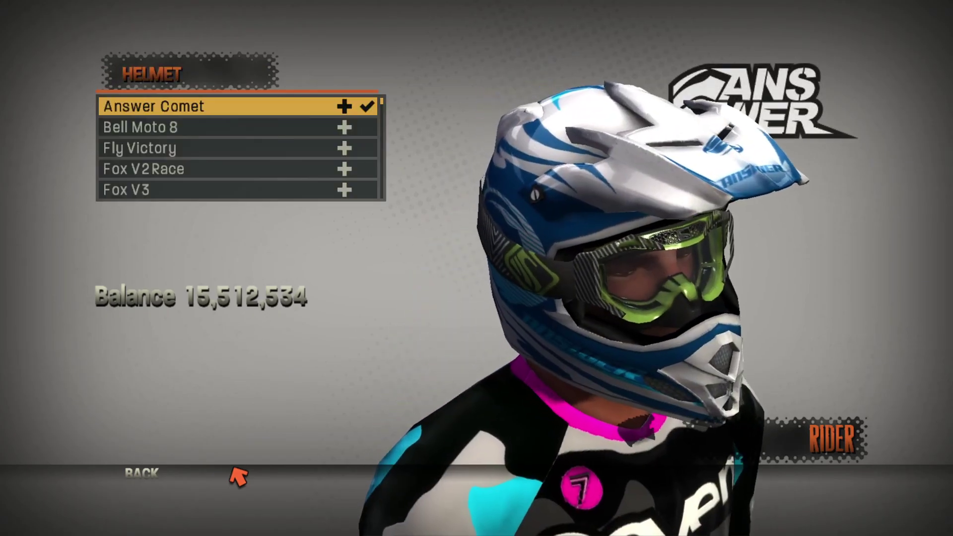
pyautogui.press('Down')
pyautogui.press('Down')
pyautogui.press('Down')
pyautogui.press('Down')
pyautogui.press('Down')
pyautogui.press('Down')
pyautogui.press('Down')
pyautogui.press('Down')
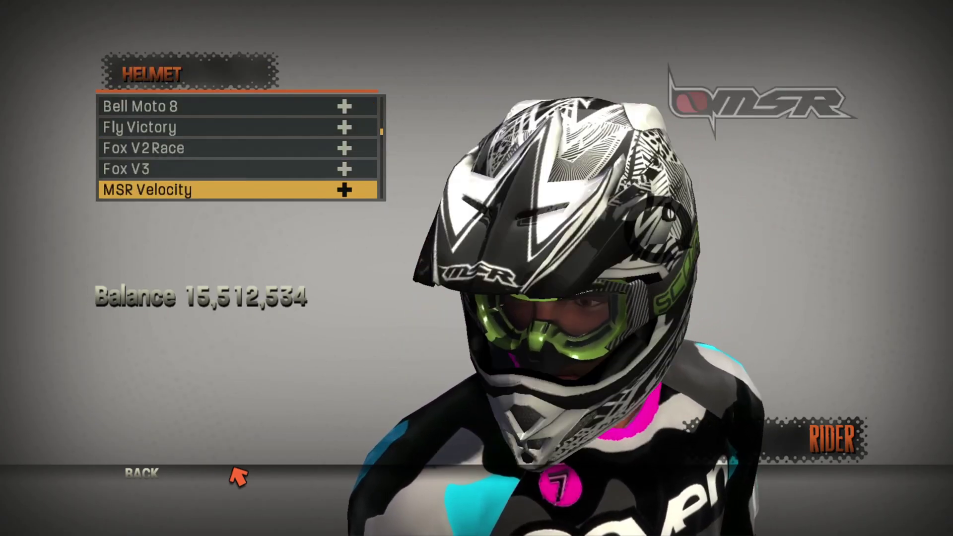
pyautogui.press('Down')
pyautogui.press('Down')
pyautogui.press('Down')
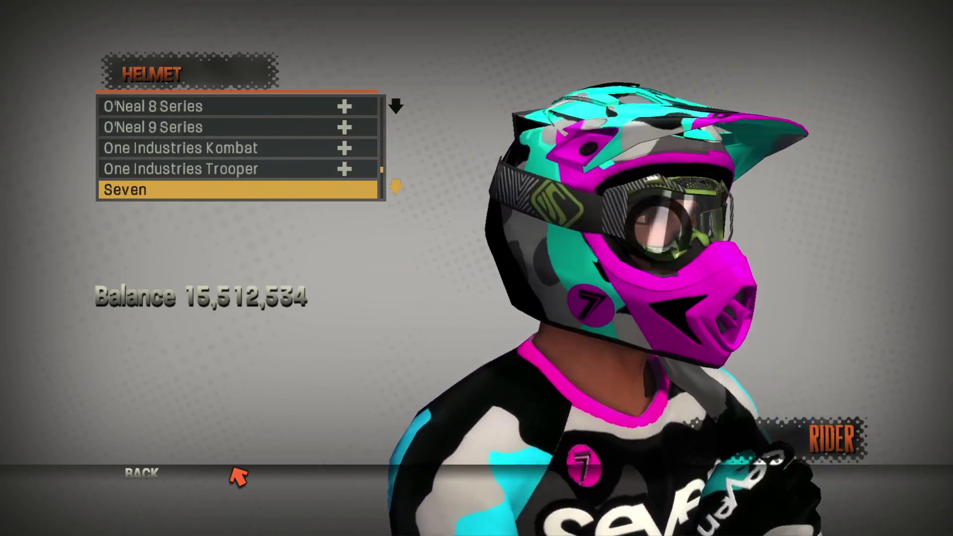
pyautogui.press('Escape')
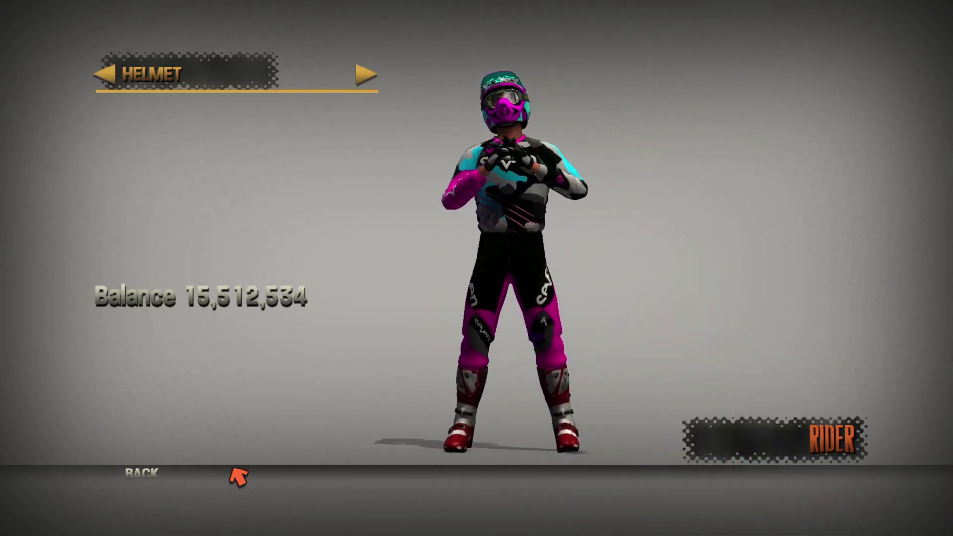
# Save the rider and back out through the menus to quit the game.
pyautogui.press('Escape')
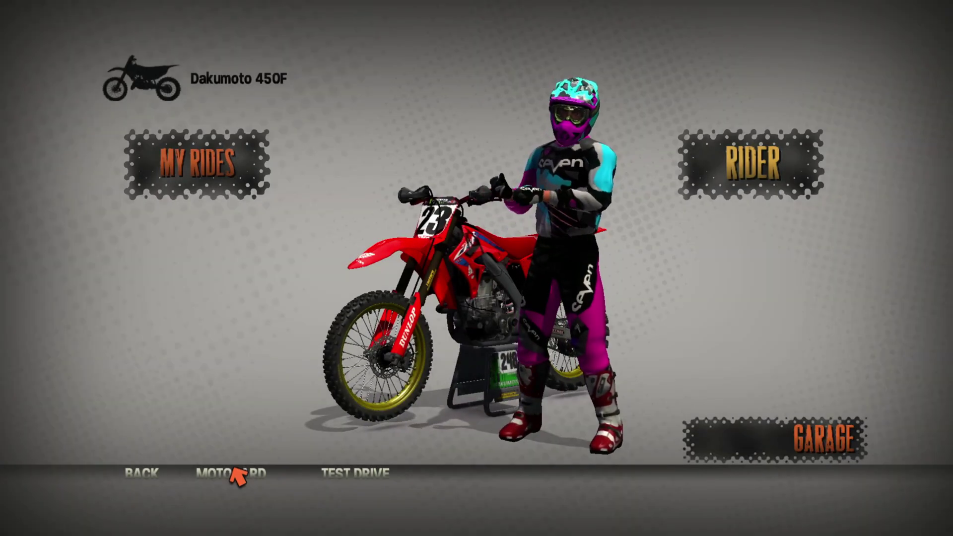
pyautogui.press('Escape')
pyautogui.press('Escape')
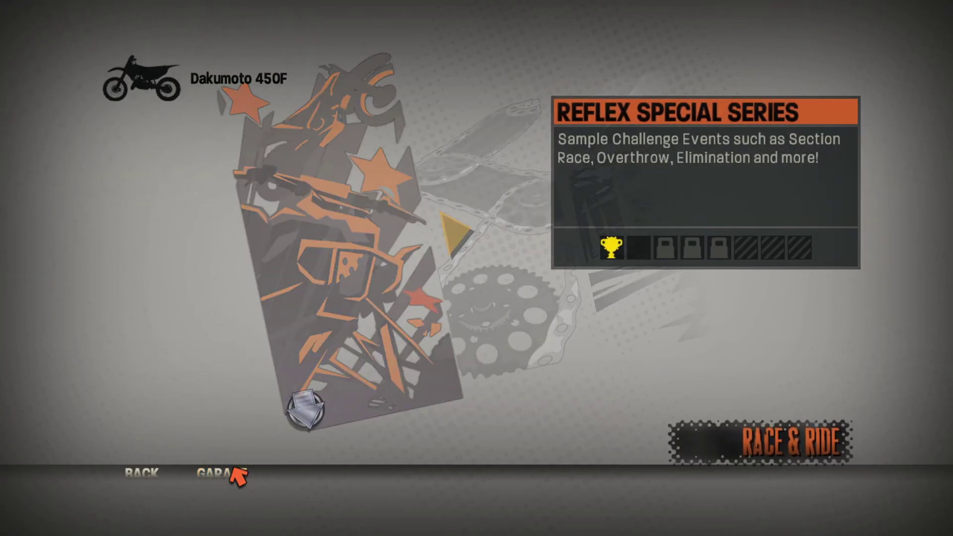
pyautogui.press('Escape')
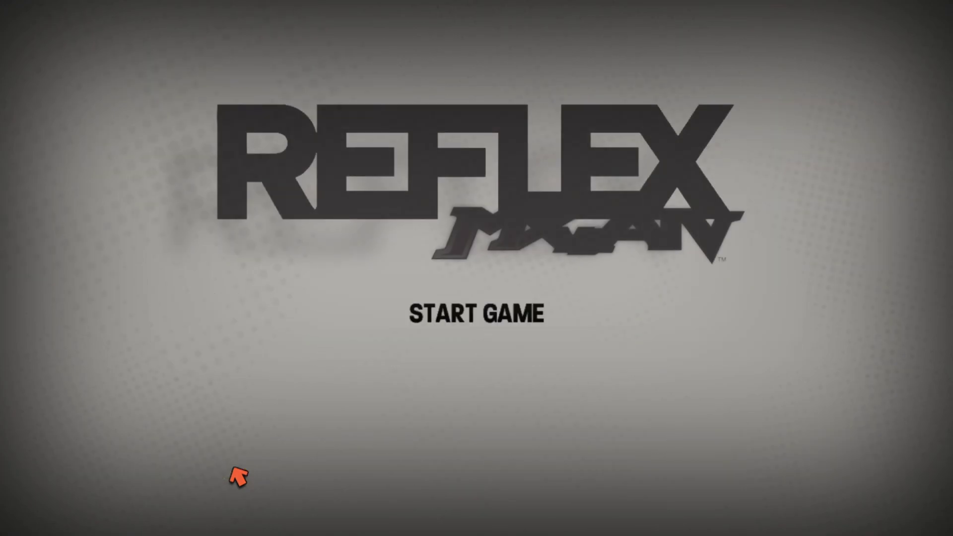
pyautogui.press('Escape')
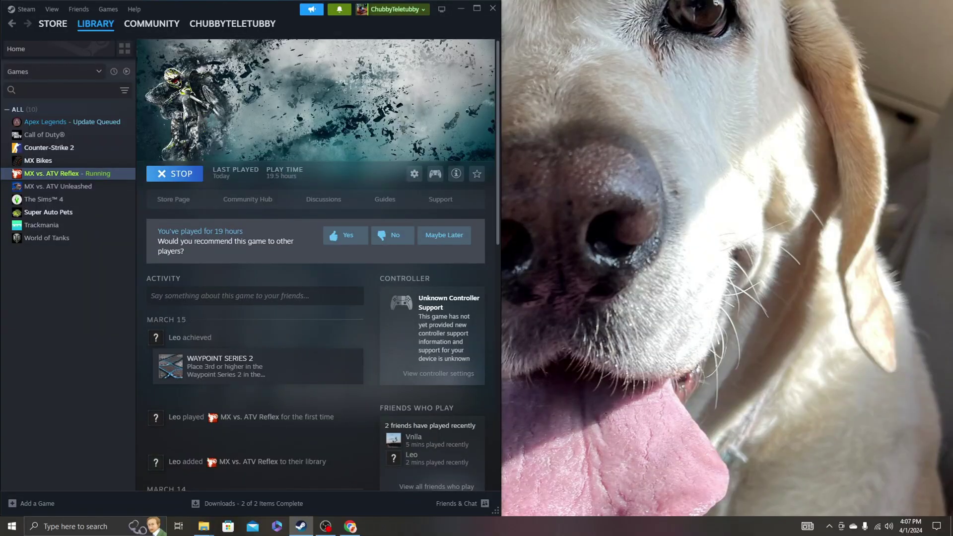
# Return to ds19.eu and open the Content page listing all tracks and skins.
pyautogui.click(350, 526)
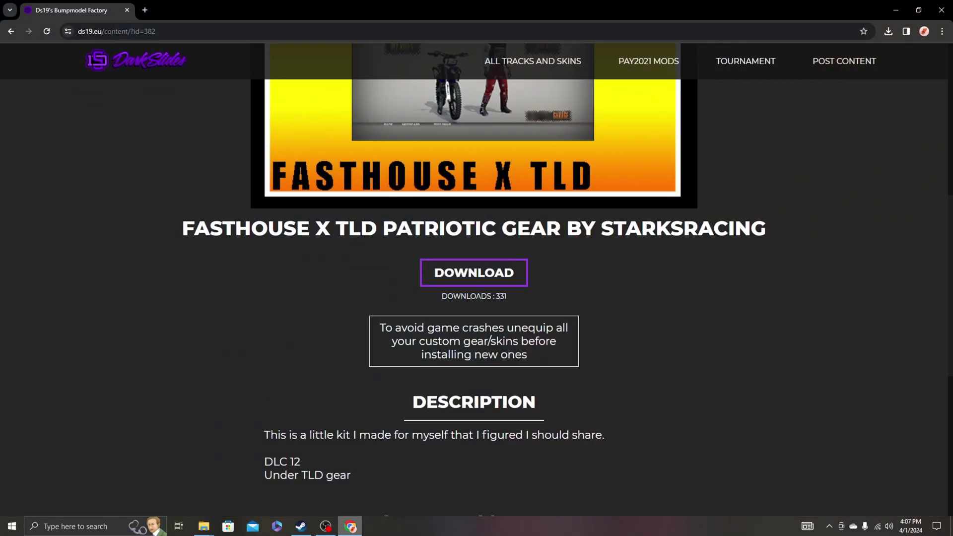
pyautogui.scroll(8, 477, 279)
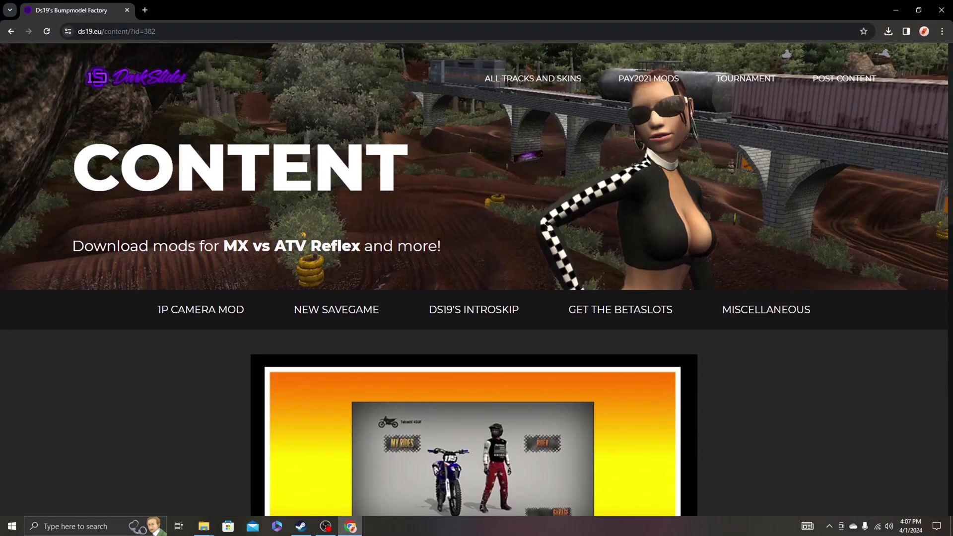
pyautogui.click(533, 78)
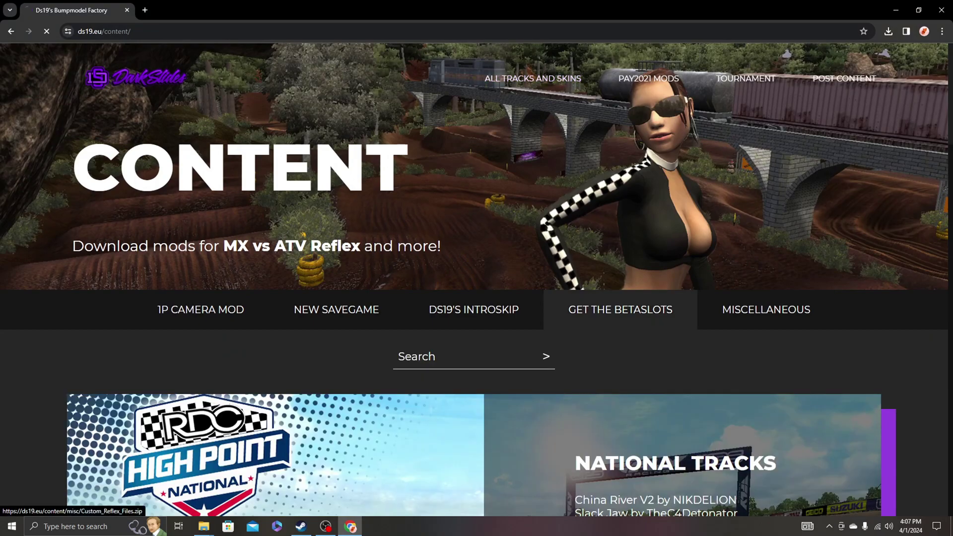
# Save the beta slots pack to drive D, open the zip to check its five items, then close it.
pyautogui.click(621, 309)
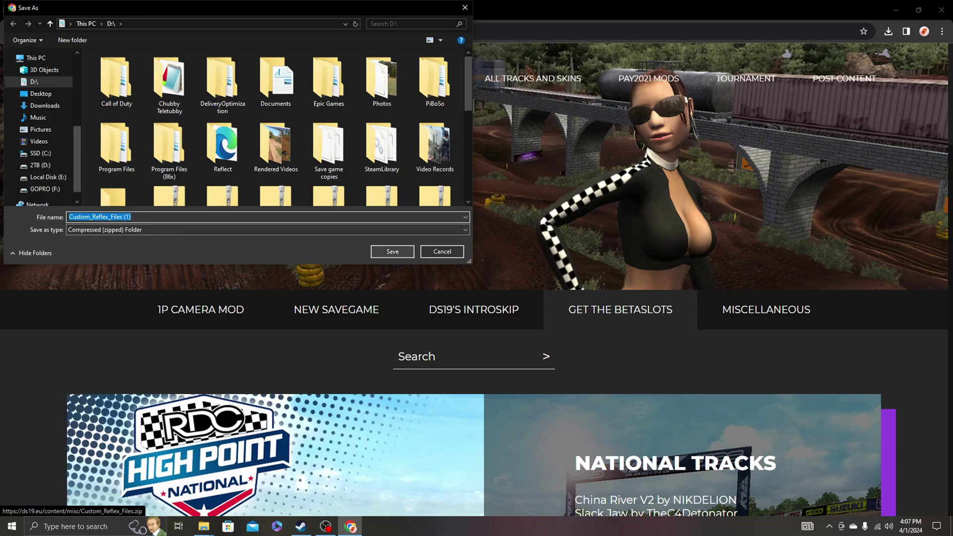
pyautogui.press('Return')
pyautogui.click(862, 55)
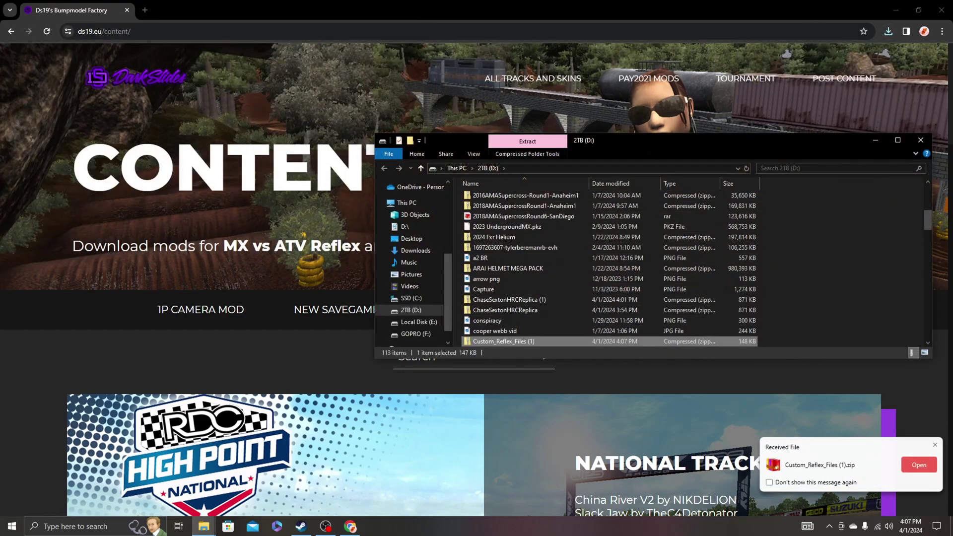
pyautogui.press('Return')
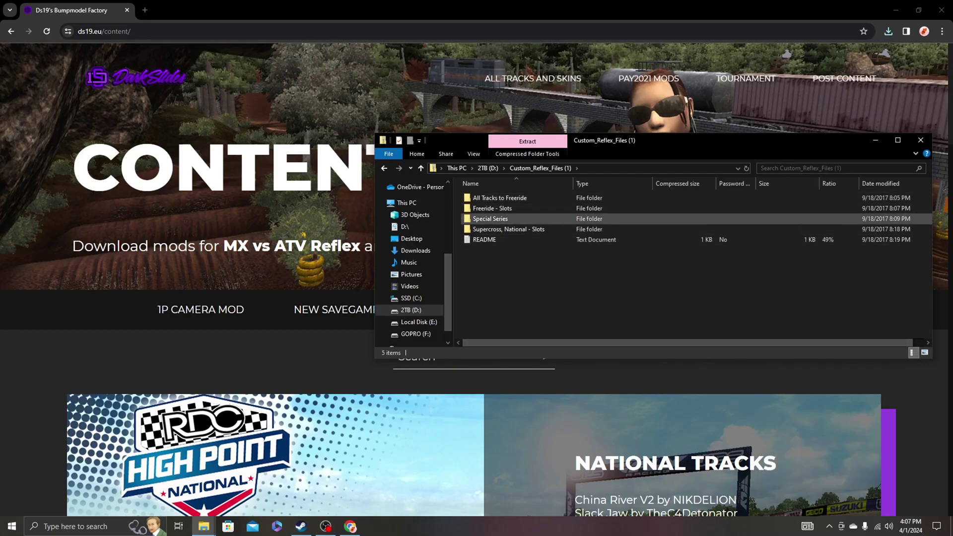
pyautogui.click(921, 140)
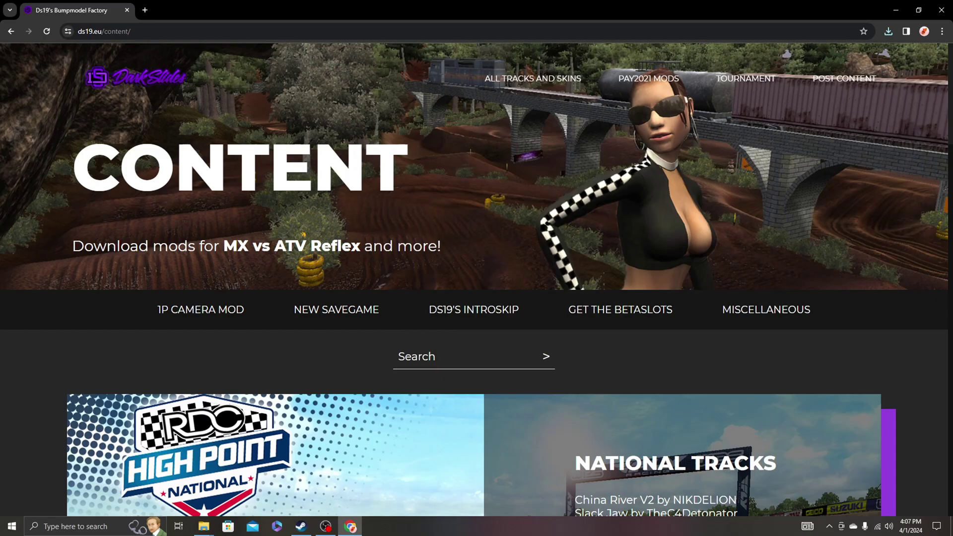
# Download the Redbull Straight Rhythm 2022 supercross track zip to drive D.
pyautogui.scroll(-4, 472, 308)
pyautogui.scroll(-8, 477, 278)
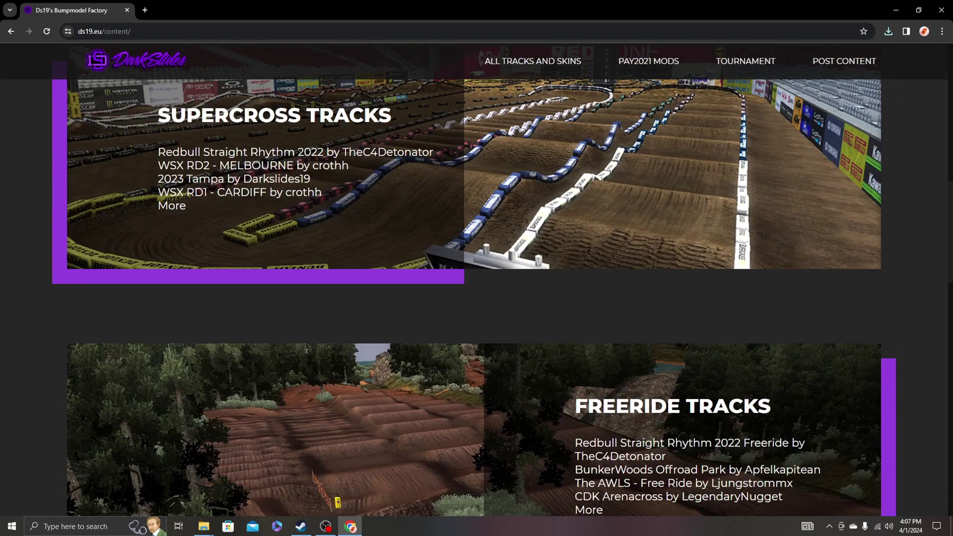
pyautogui.scroll(-2, 477, 278)
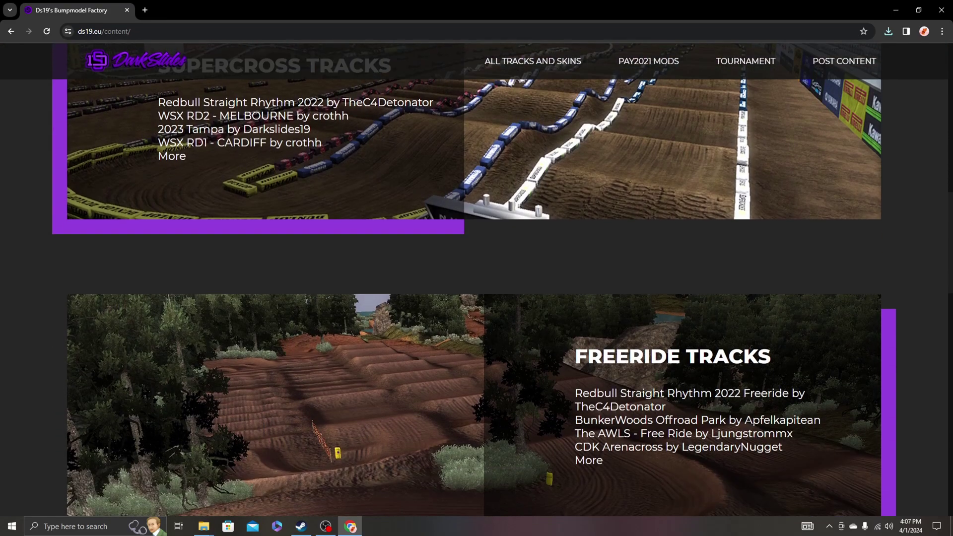
pyautogui.scroll(1, 477, 278)
pyautogui.scroll(3, 476, 278)
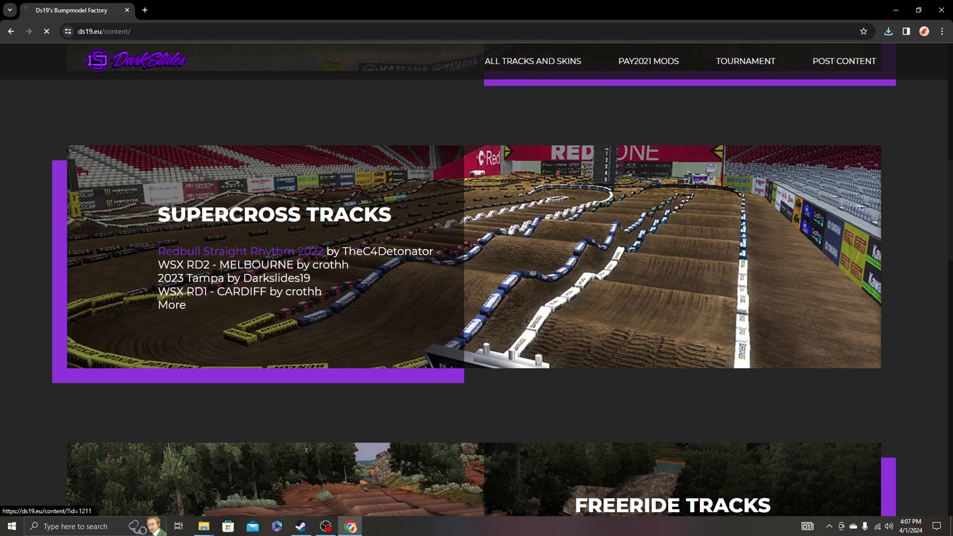
pyautogui.click(241, 251)
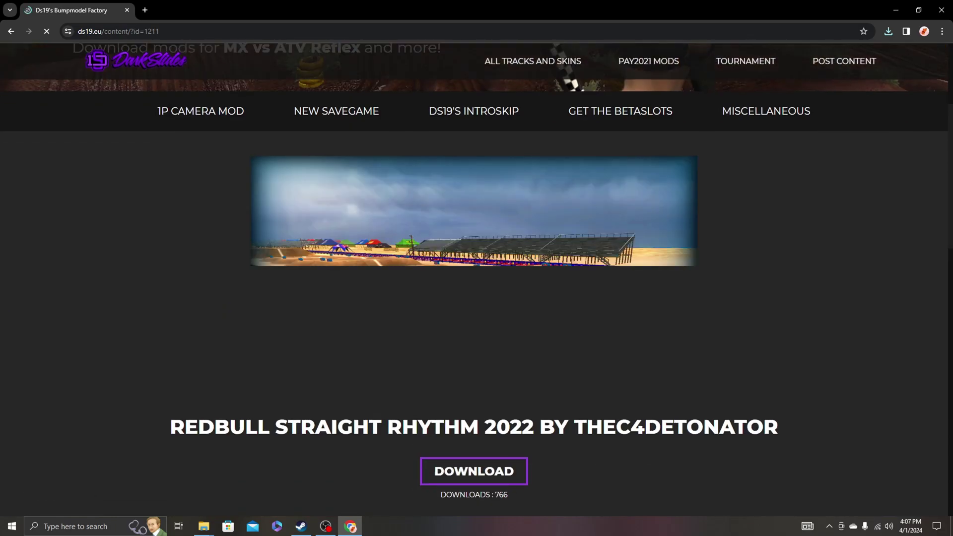
pyautogui.click(474, 471)
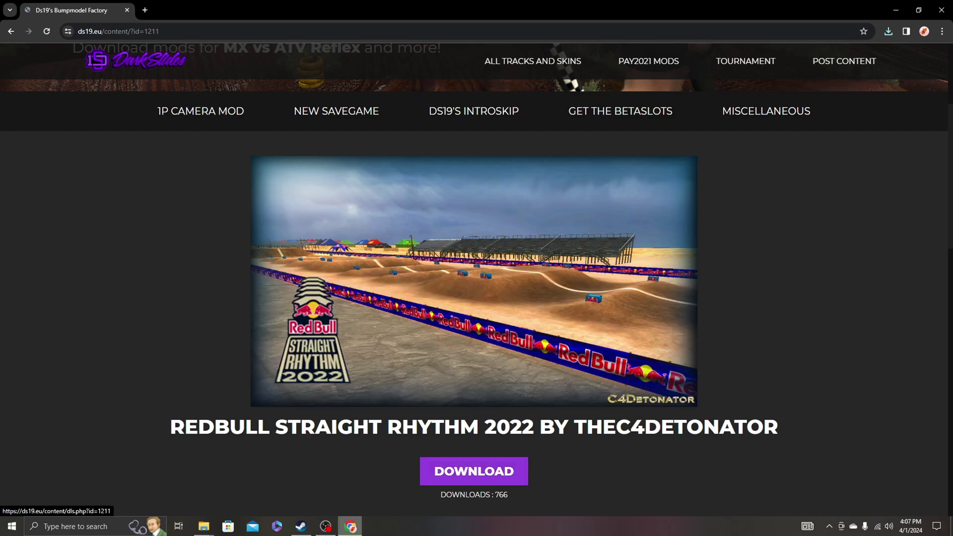
pyautogui.click(393, 252)
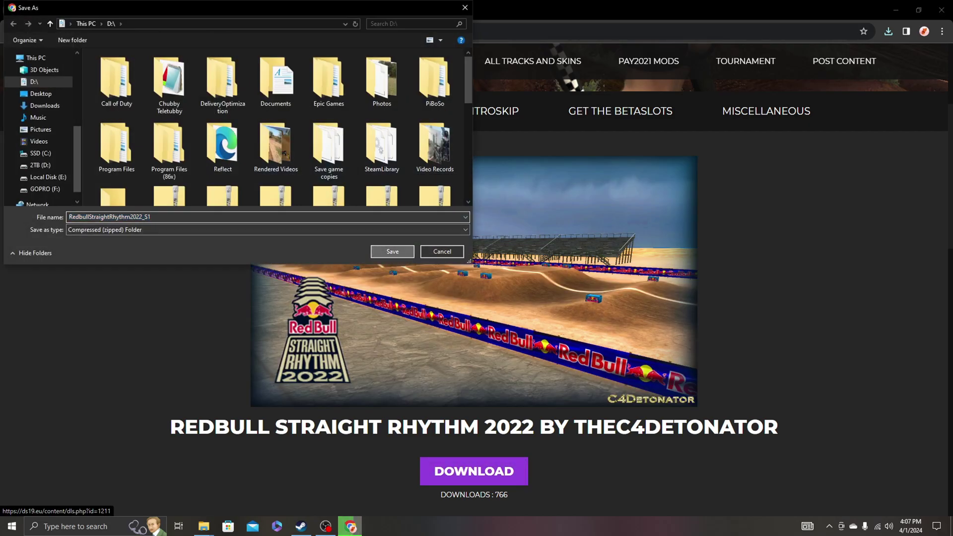
# Show RedbullStraightRhythm2022_S1.zip in its folder, open it, and bring up the Explorer windows.
pyautogui.click(889, 31)
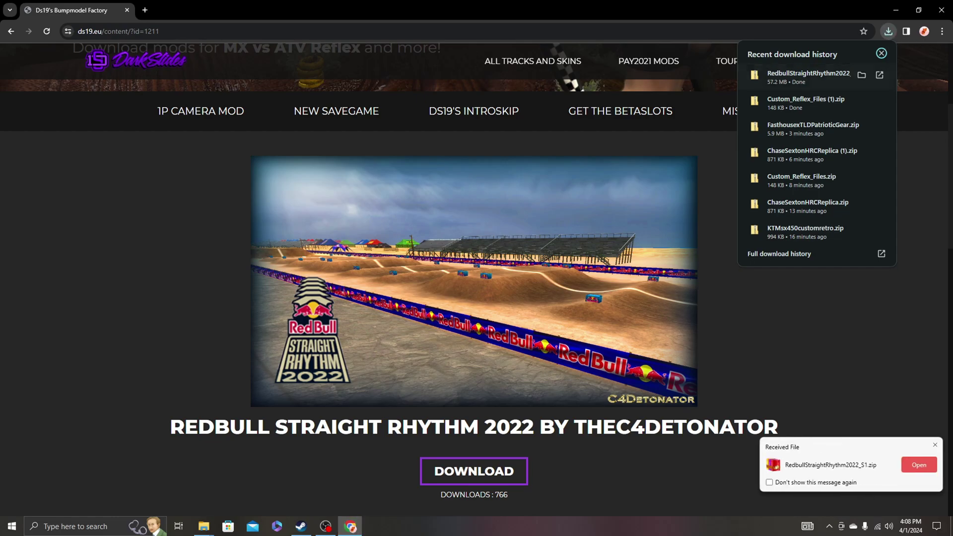
pyautogui.click(862, 75)
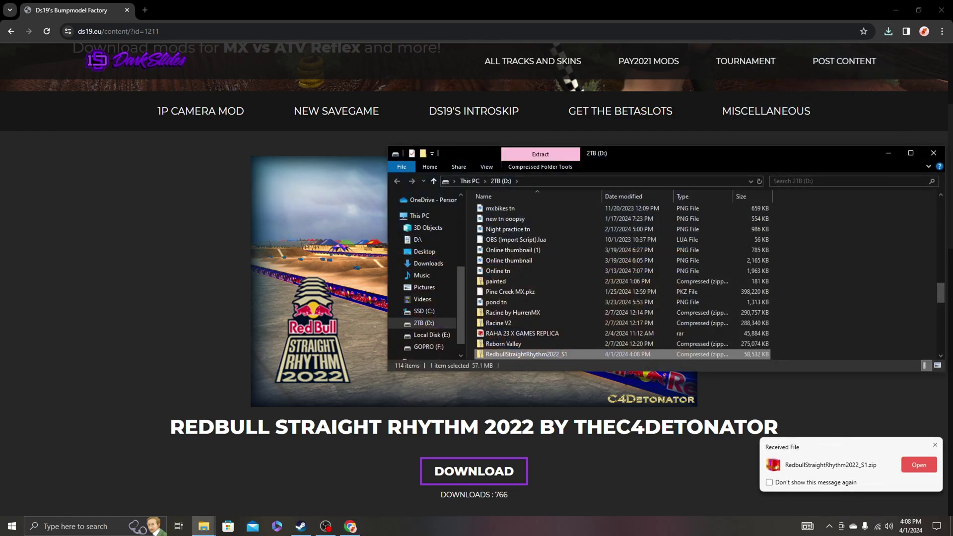
pyautogui.doubleClick(526, 354)
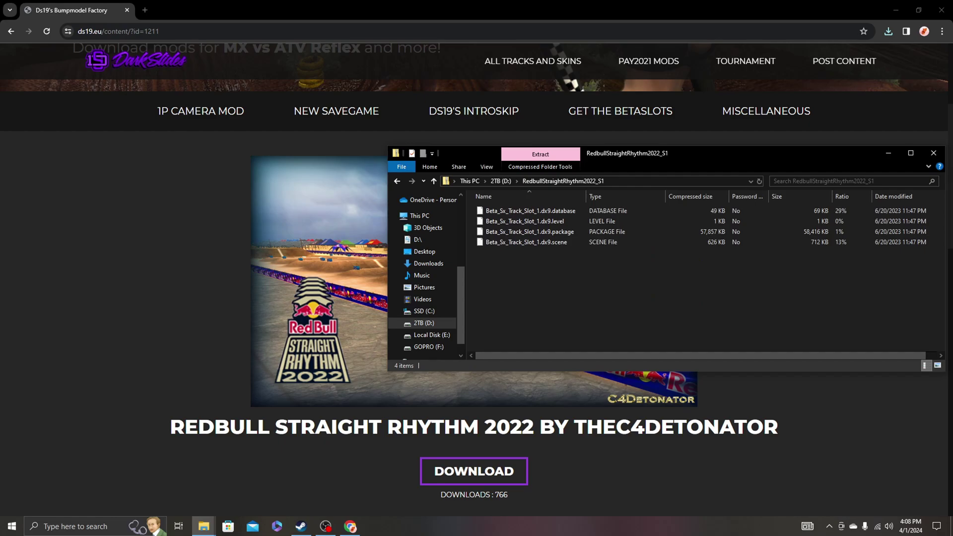
pyautogui.moveTo(204, 526)
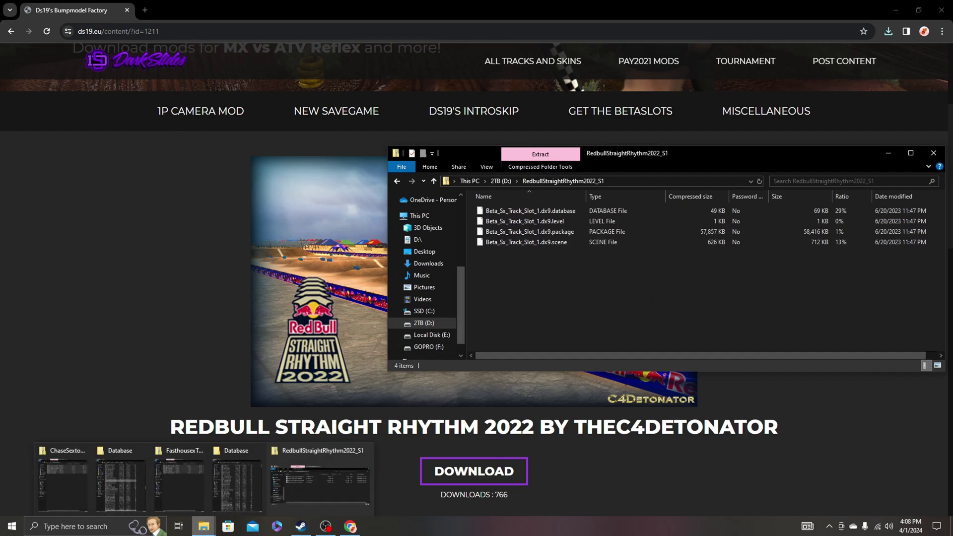
pyautogui.click(204, 526)
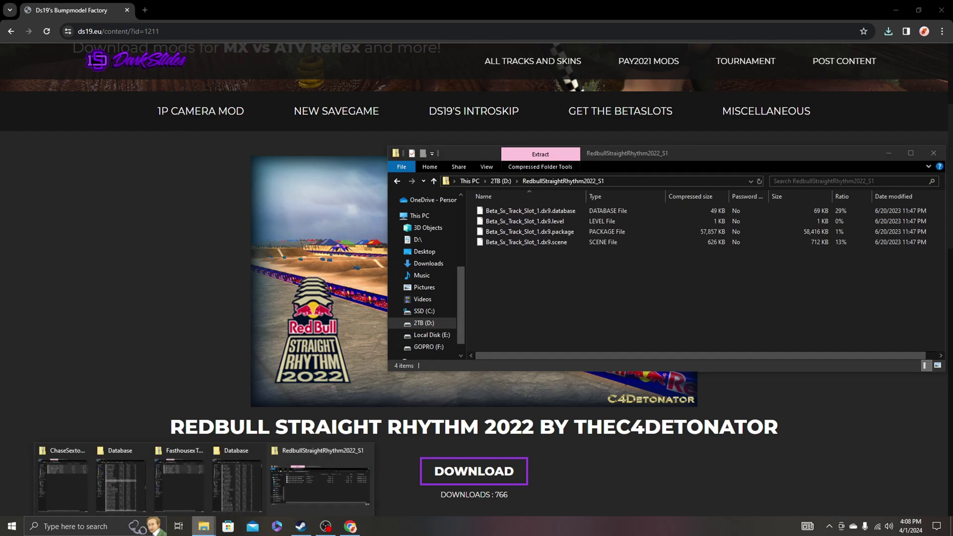
# Delete the four existing Beta_Sx_Track_Slot_1 files from the game's Database folder.
pyautogui.click(120, 482)
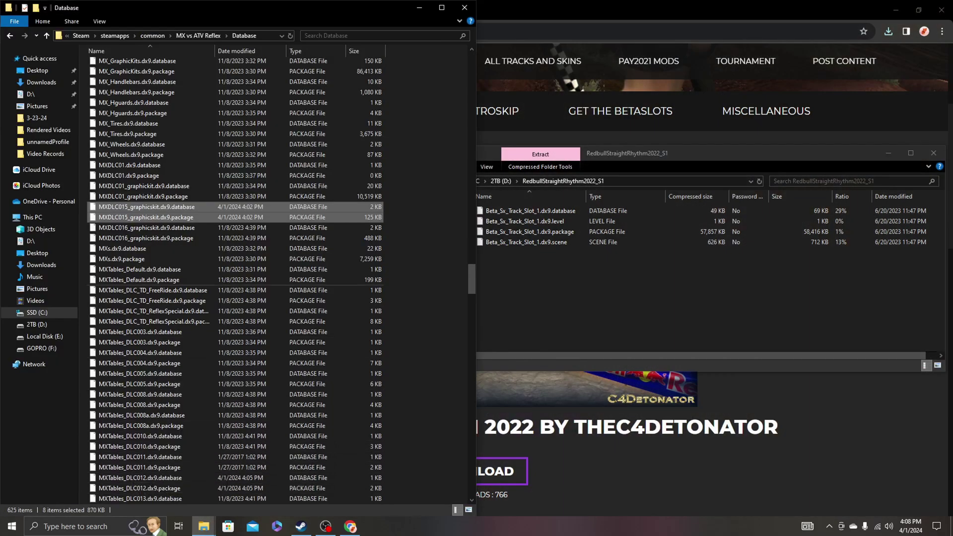
pyautogui.click(630, 293)
pyautogui.scroll(10, 236, 278)
pyautogui.scroll(15, 236, 278)
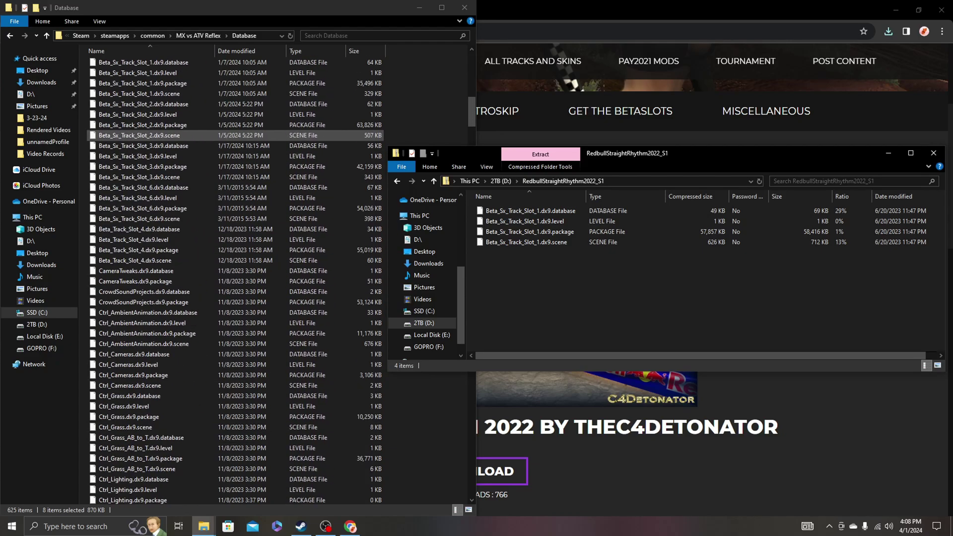
pyautogui.scroll(5, 236, 278)
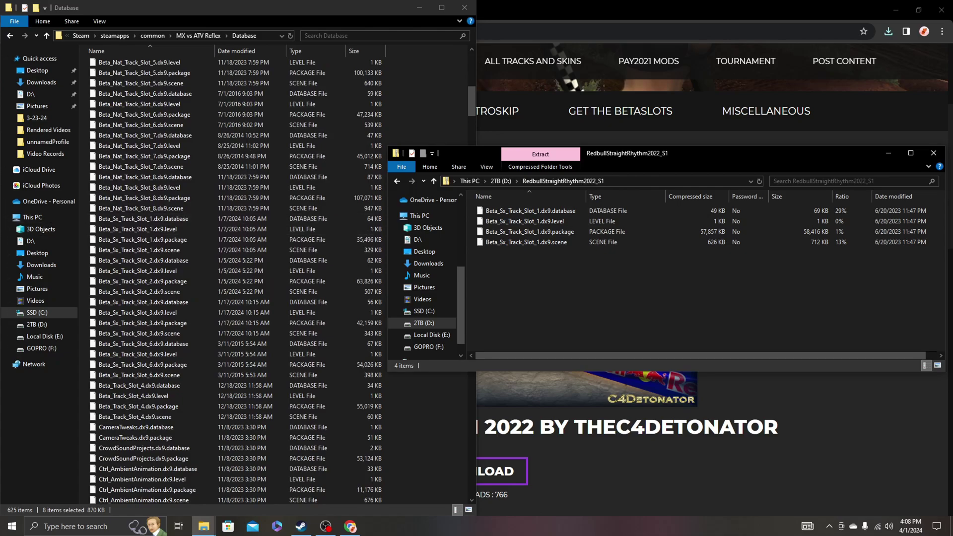
pyautogui.click(144, 219)
pyautogui.keyDown('shift'); pyautogui.click(141, 249); pyautogui.keyUp('shift')
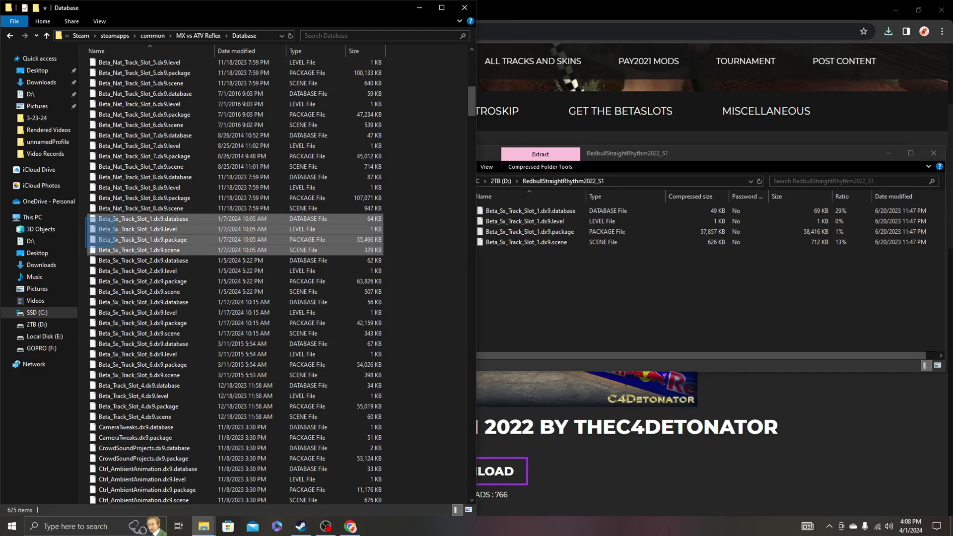
pyautogui.rightClick(148, 243)
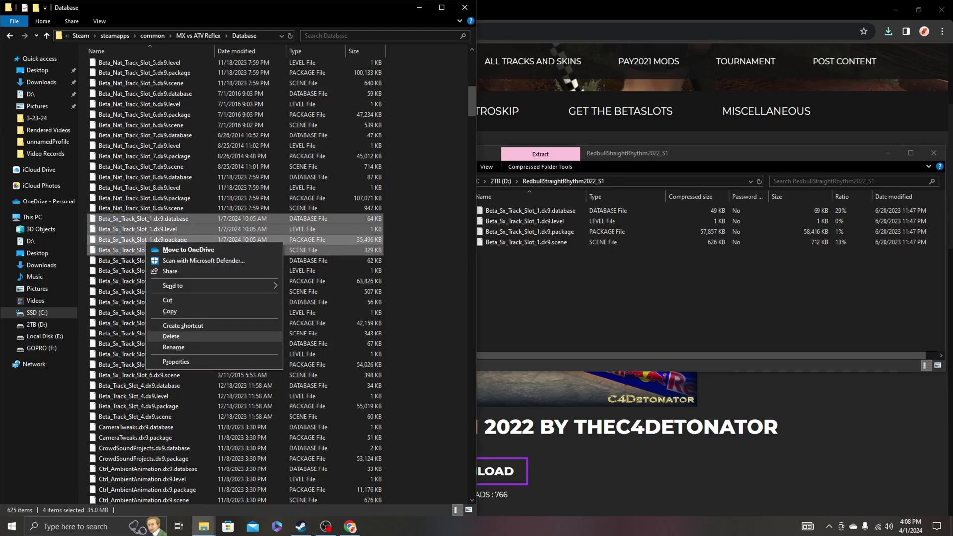
pyautogui.click(171, 337)
# Copy the four Redbull Beta_Sx_Track_Slot_1 files into Database and close that window.
pyautogui.click(521, 280)
pyautogui.moveTo(520, 279); pyautogui.dragTo(525, 198)
pyautogui.moveTo(546, 241); pyautogui.dragTo(164, 231)
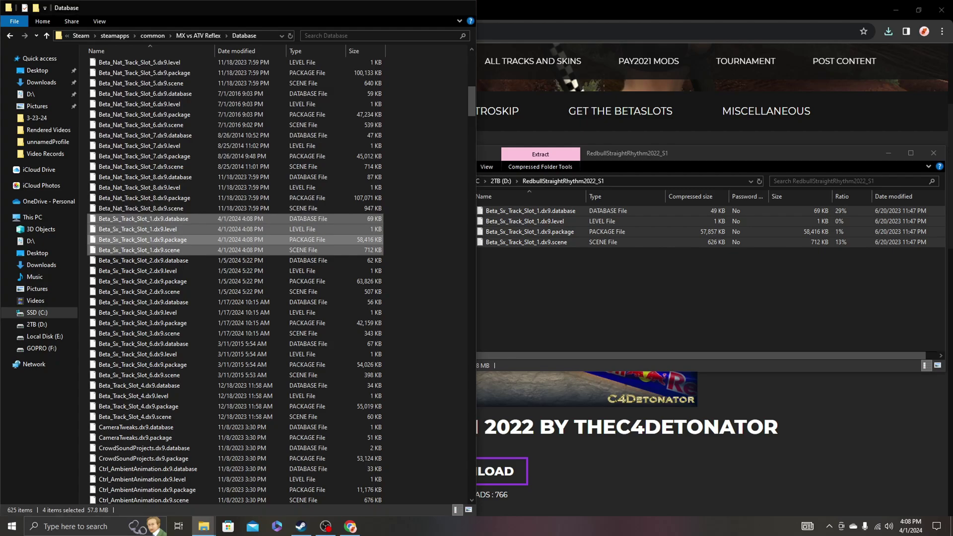
pyautogui.click(465, 7)
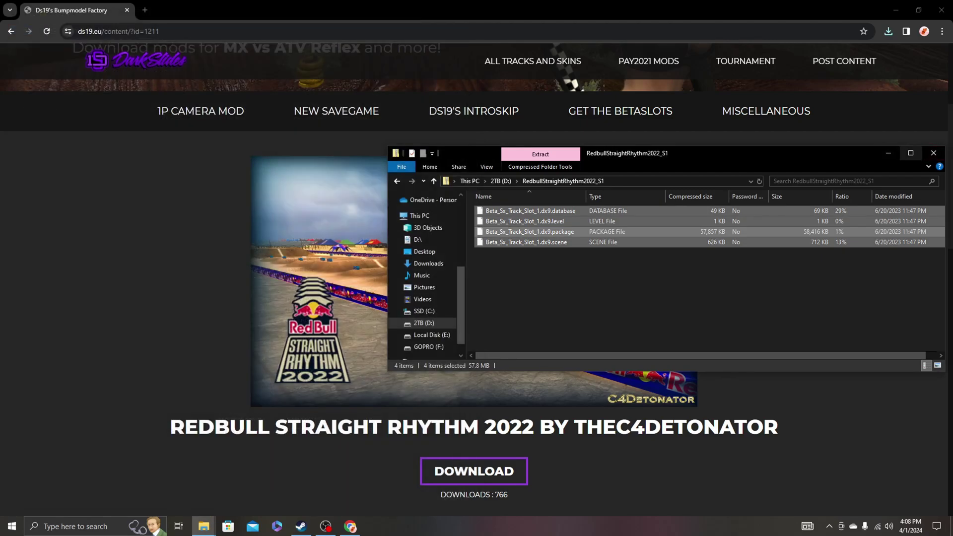
# Close the Redbull zip window and launch MX vs ATV Reflex from the Steam library.
pyautogui.click(934, 153)
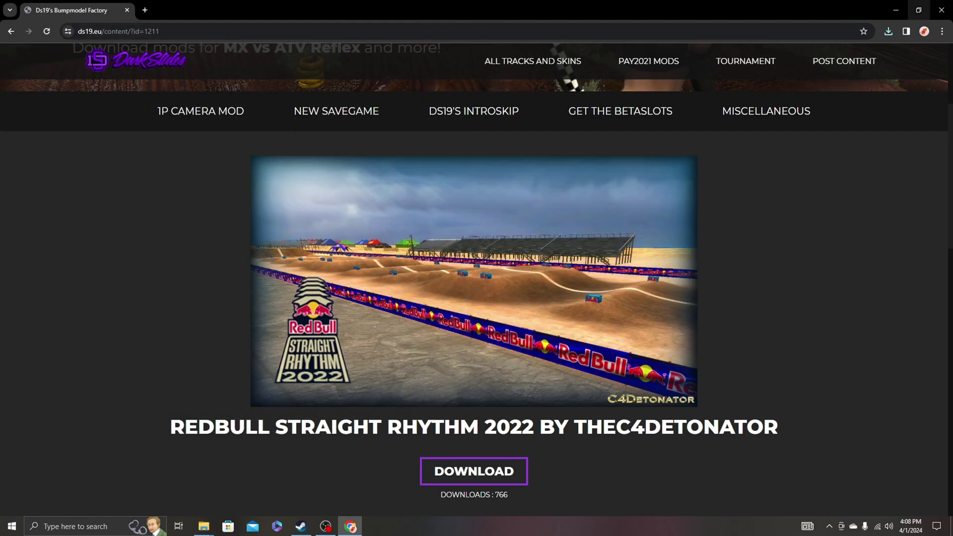
pyautogui.click(896, 10)
pyautogui.click(182, 173)
pyautogui.click(275, 349)
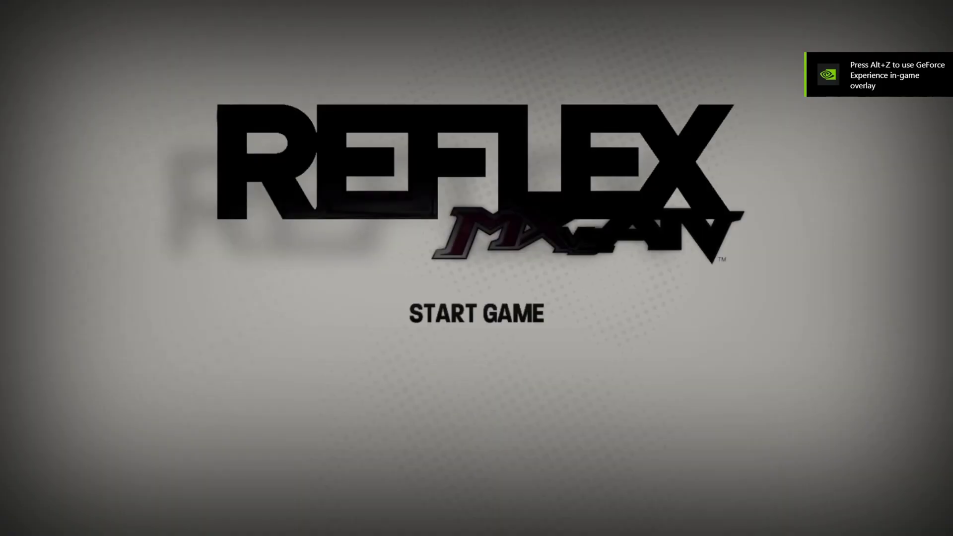
# Enter Arcade mode, choose the Supercross event and pick the Dakumoto 450F MX bike.
pyautogui.press('Return')
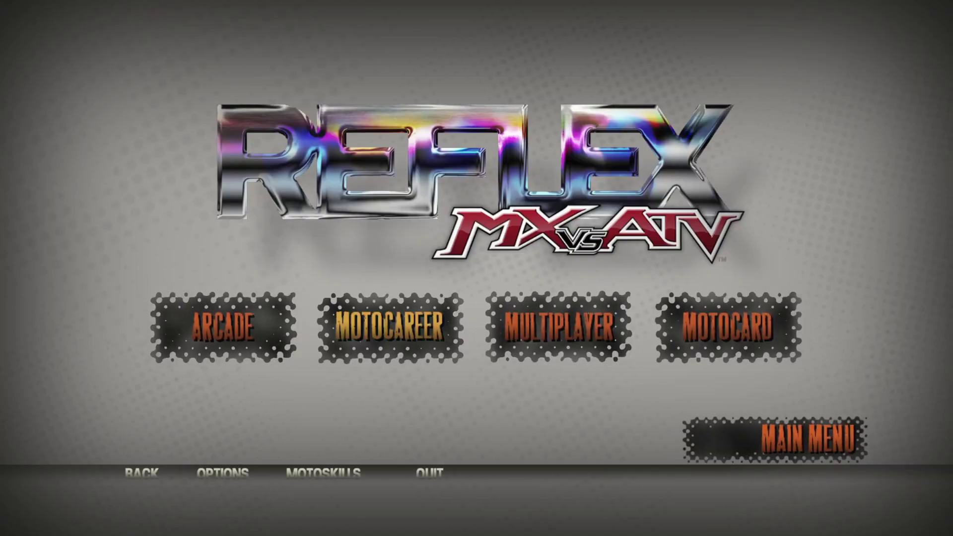
pyautogui.press('Left')
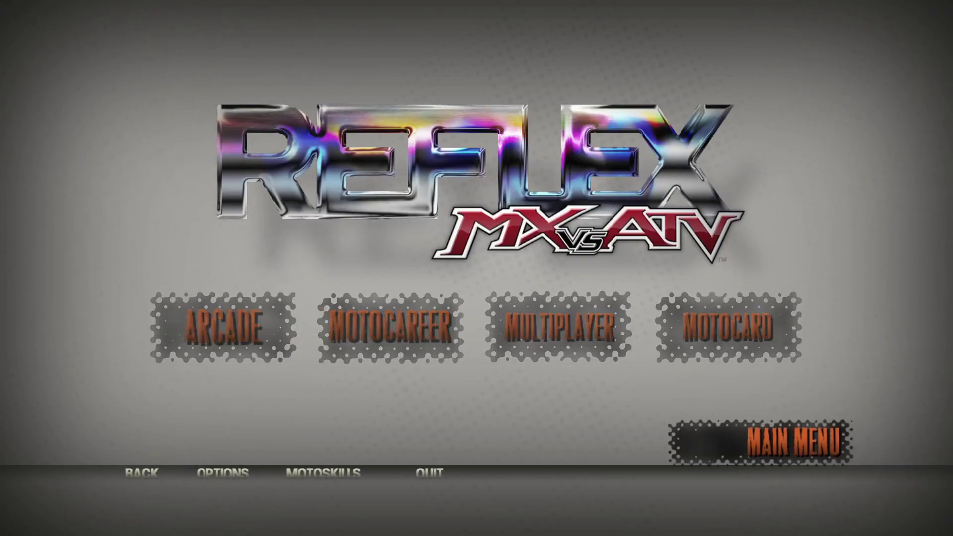
pyautogui.press('Return')
pyautogui.press('Right')
pyautogui.press('Right')
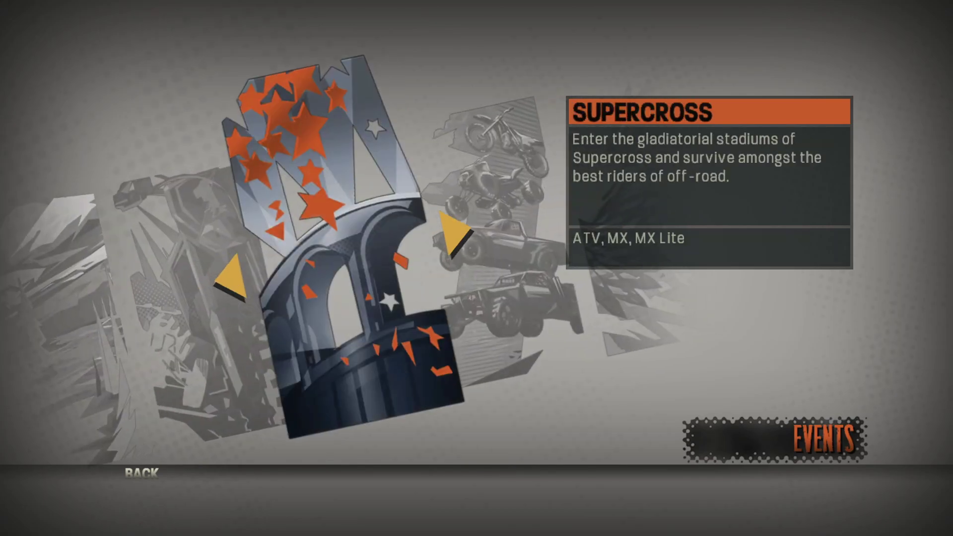
pyautogui.press('Return')
pyautogui.press('Return')
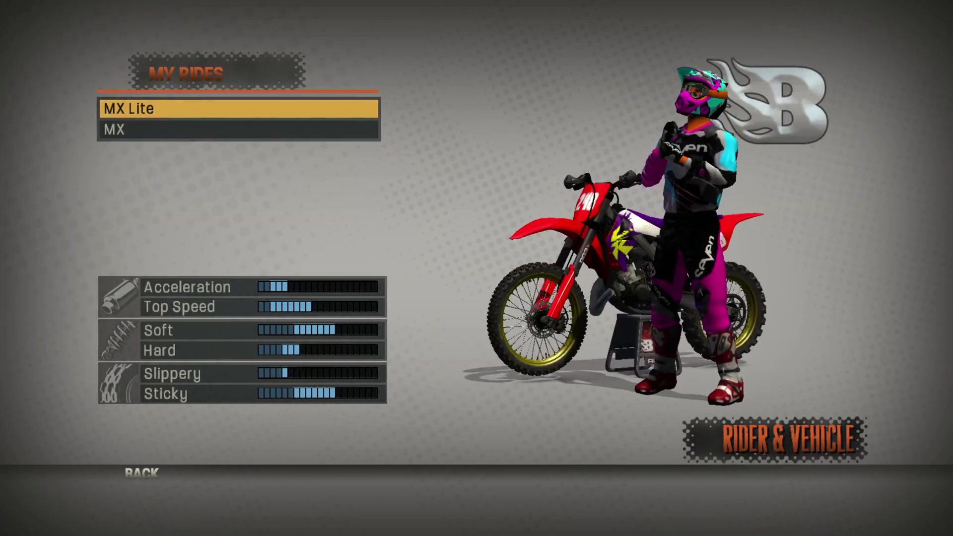
pyautogui.press('Down')
pyautogui.press('Return')
pyautogui.press('Down')
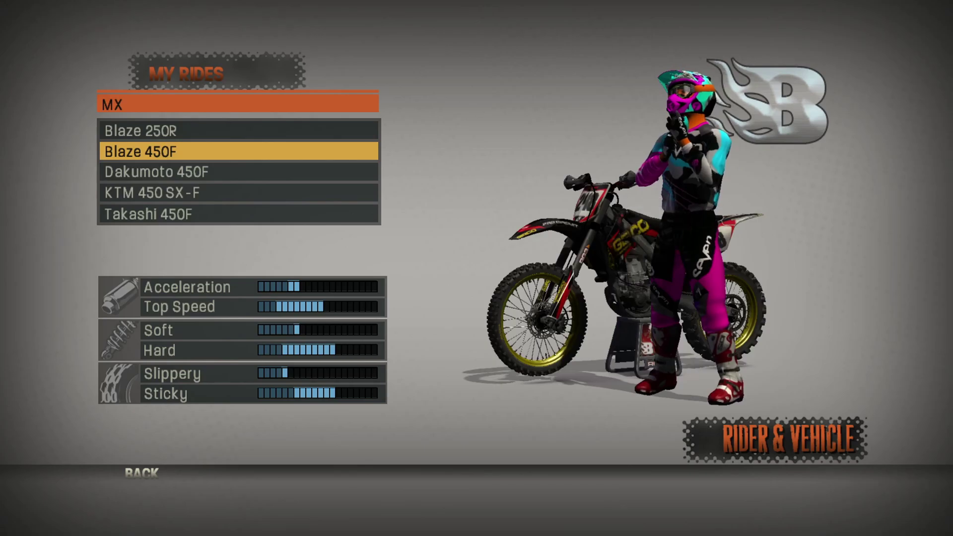
pyautogui.press('Down')
pyautogui.press('Return')
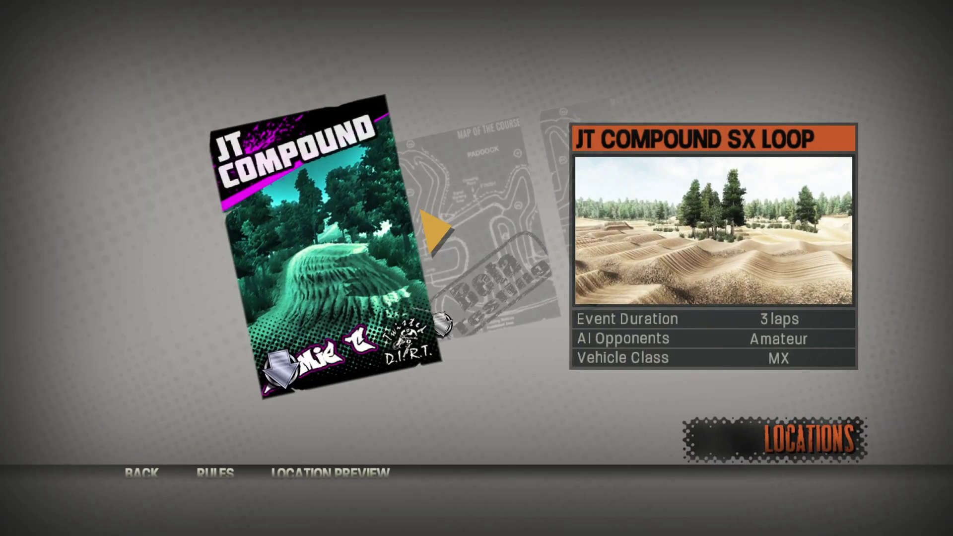
# Cycle the locations to Beta Slot 01, load the track and begin the event.
pyautogui.press('Right')
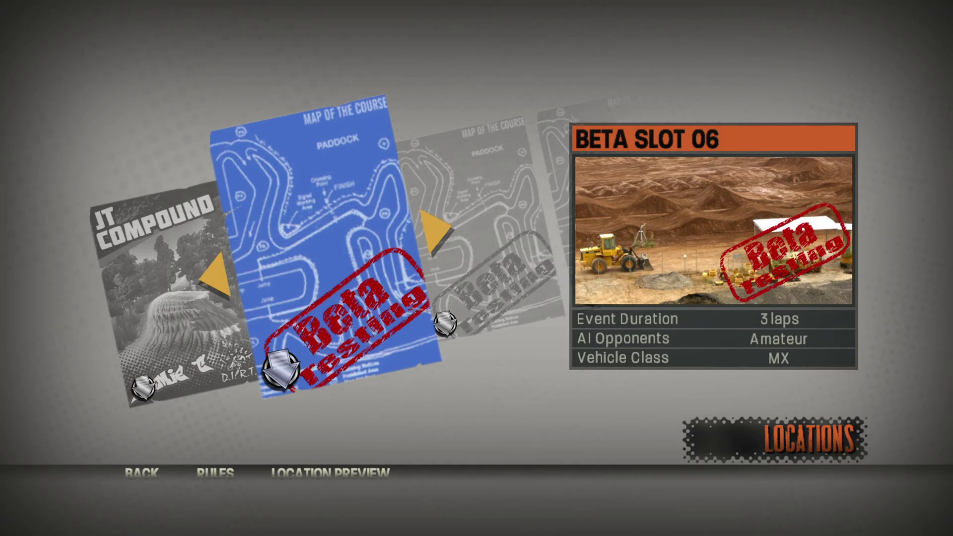
pyautogui.press('Right')
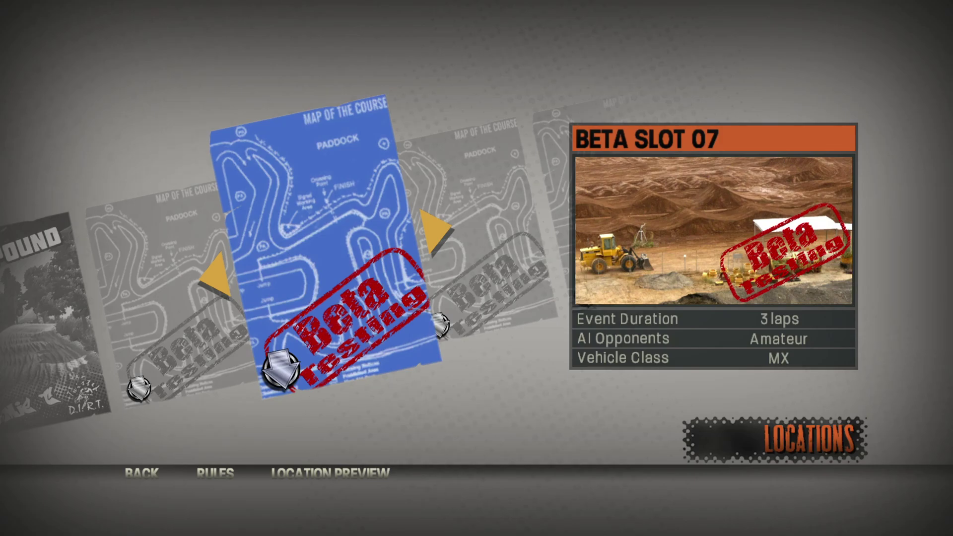
pyautogui.press('Right')
pyautogui.press('Right')
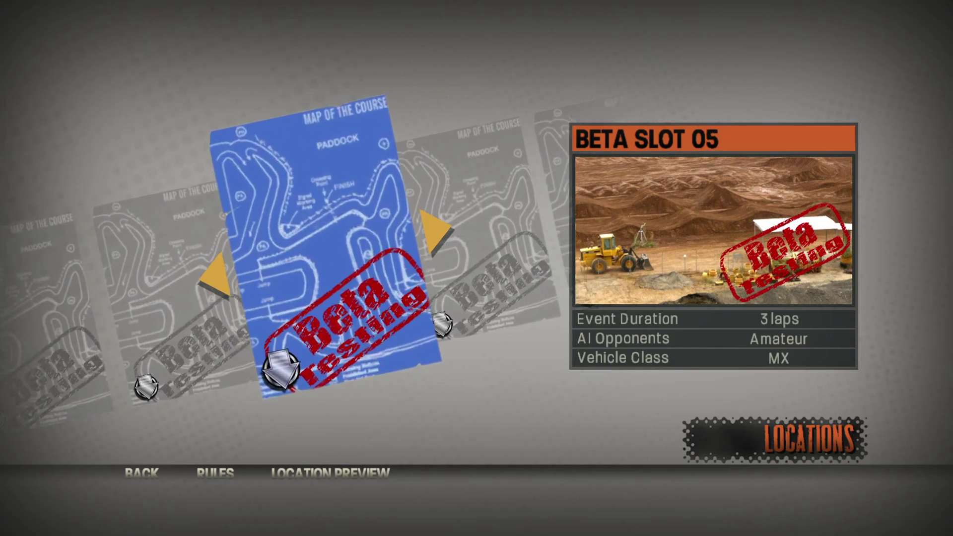
pyautogui.press('Left')
pyautogui.press('Left')
pyautogui.press('Right')
pyautogui.press('Left')
pyautogui.press('Left')
pyautogui.press('Left')
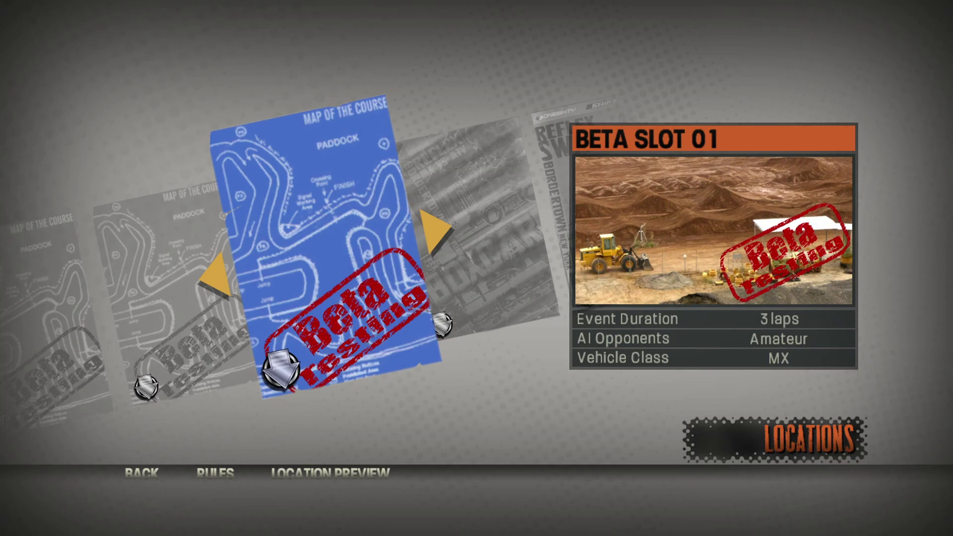
pyautogui.press('Return')
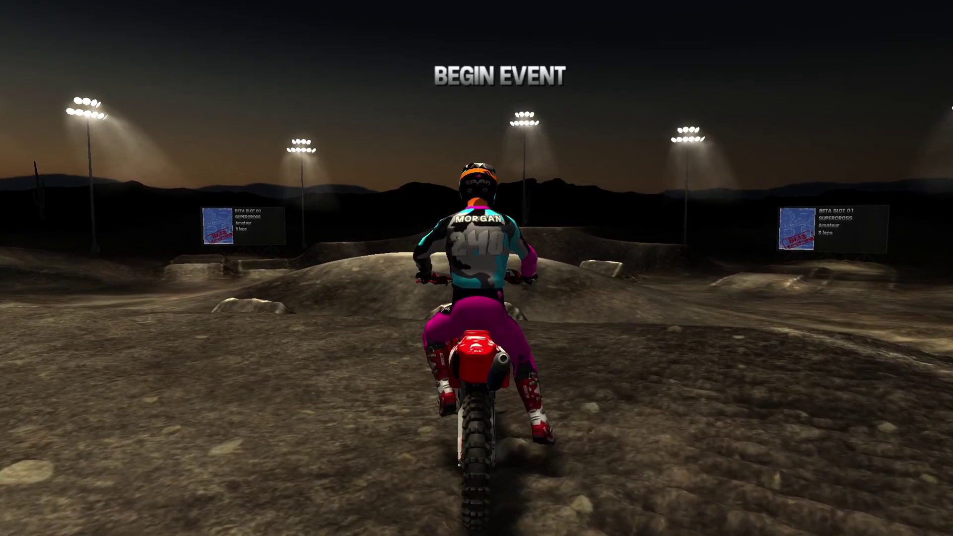
pyautogui.press('Return')
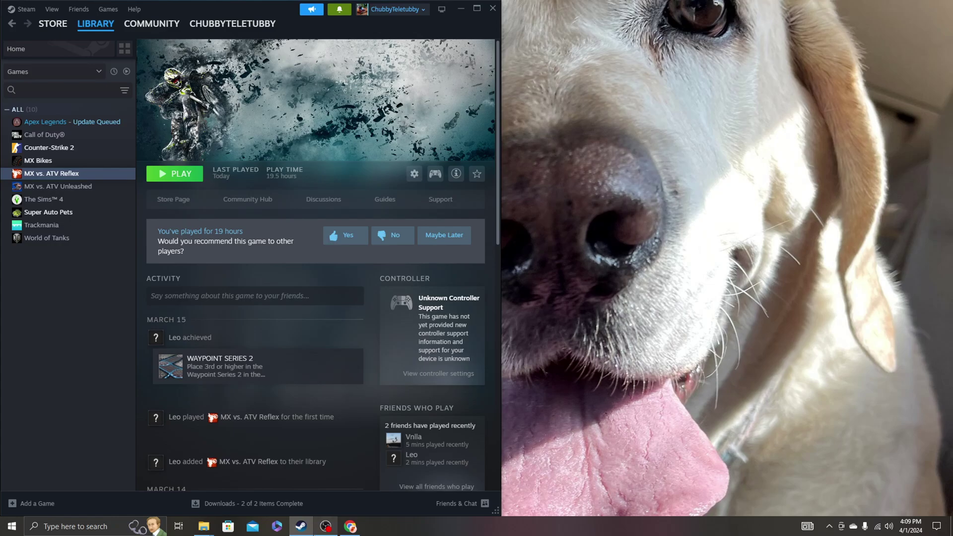
# Download CDK Arenacross from ds19.eu's track list as CDKArenacross_F1.zip and show it in its folder.
pyautogui.click(351, 527)
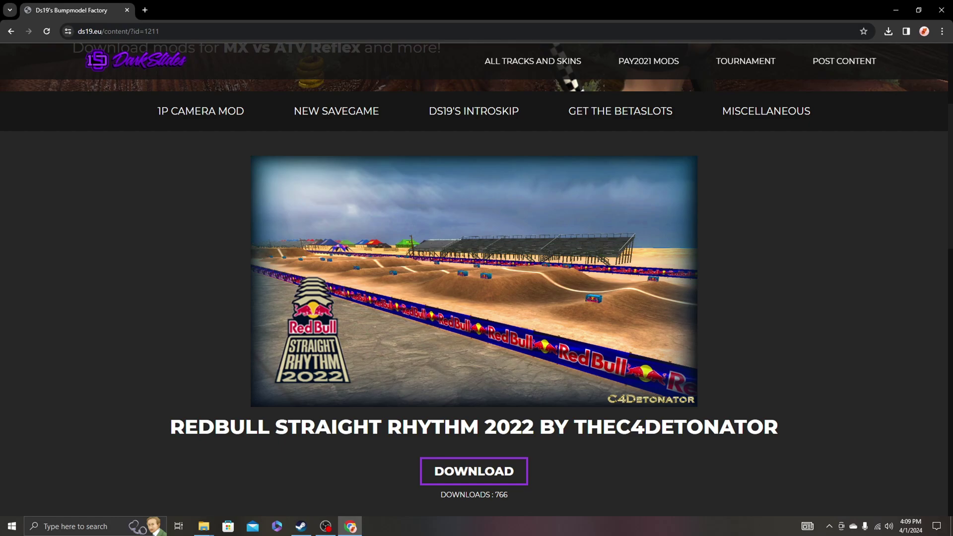
pyautogui.hotkey('alt', 'Left')
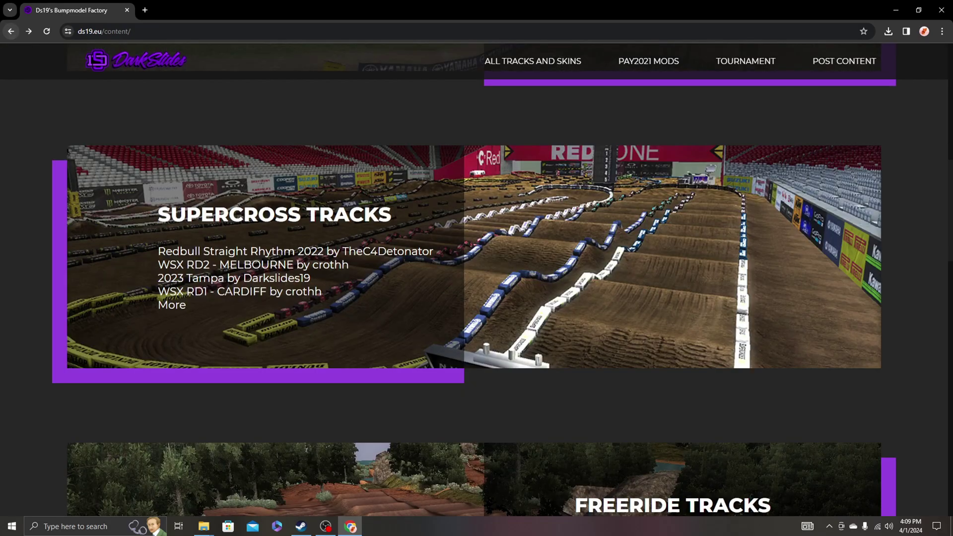
pyautogui.scroll(-8, 476, 278)
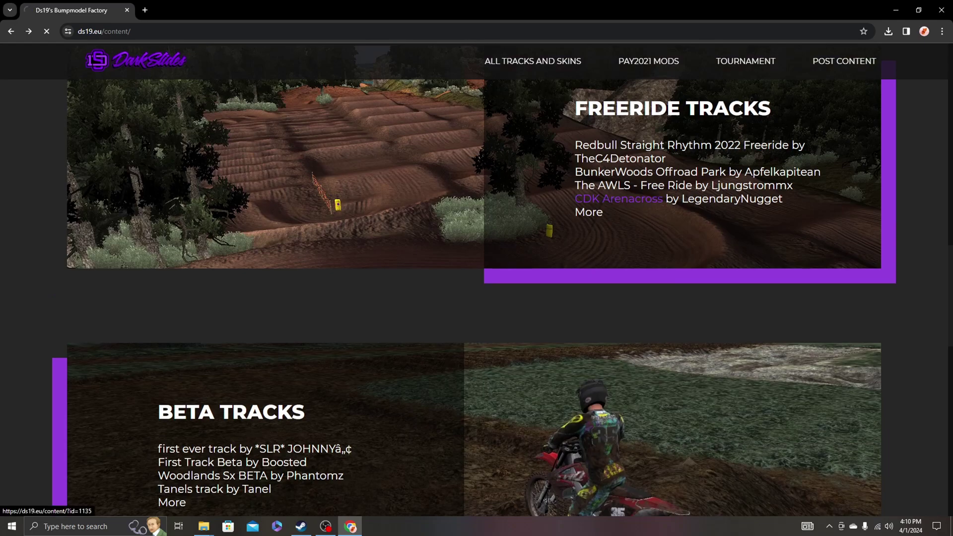
pyautogui.click(619, 198)
pyautogui.scroll(-6, 475, 372)
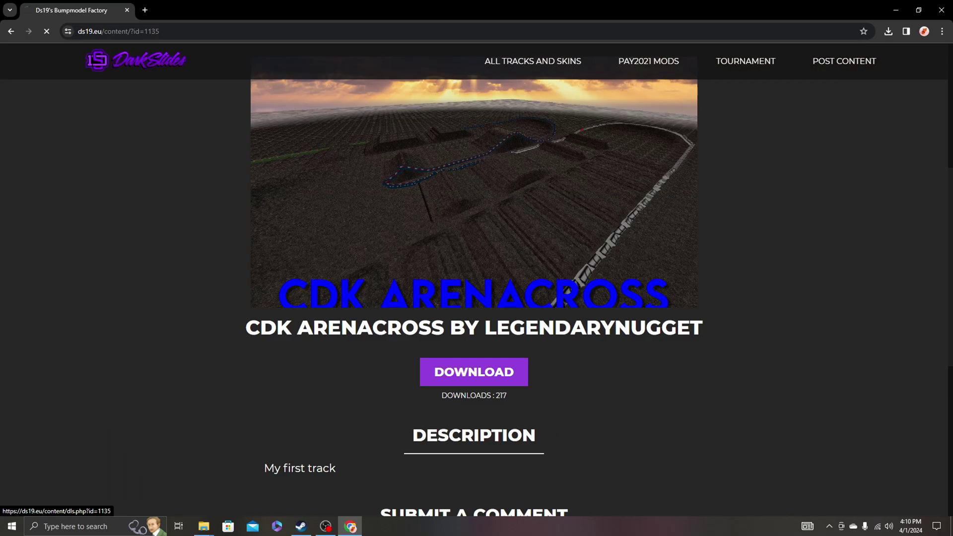
pyautogui.click(474, 372)
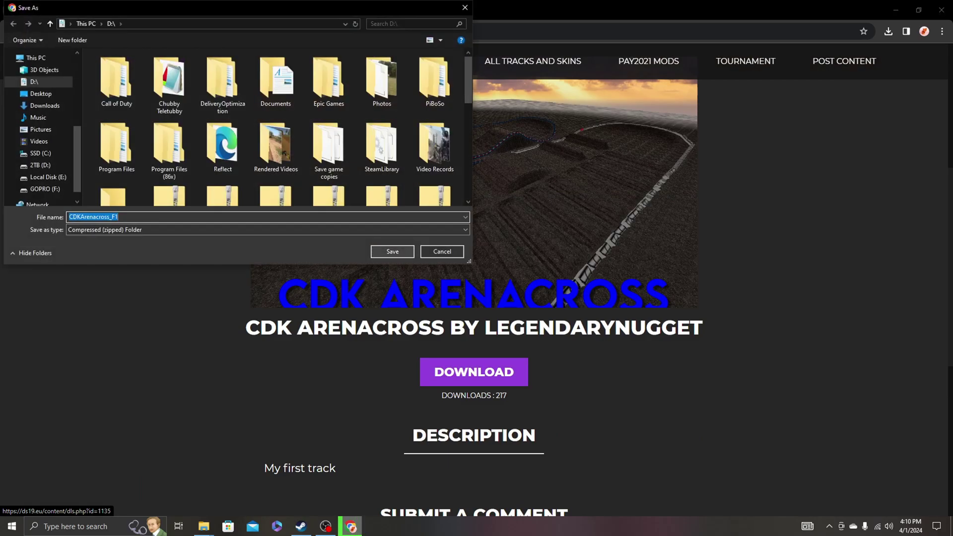
pyautogui.press('Return')
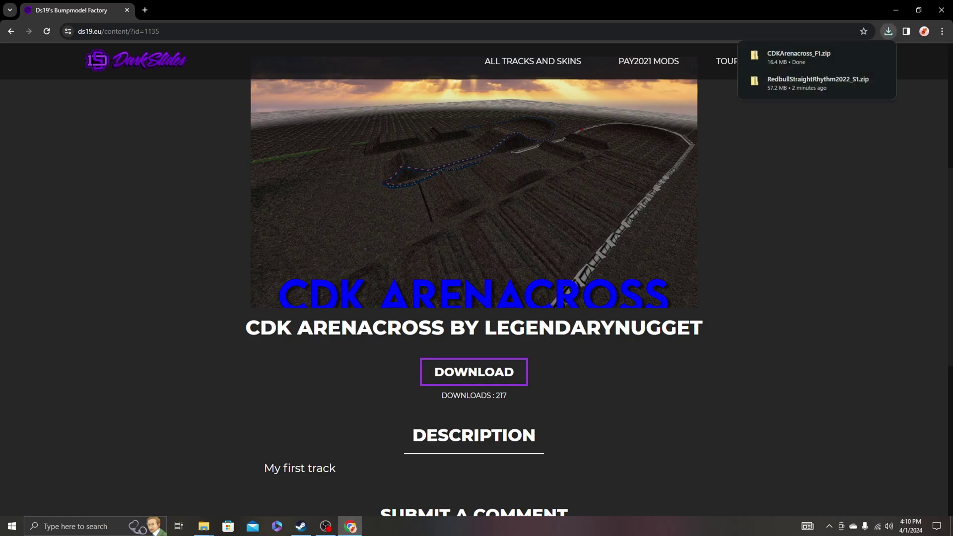
pyautogui.click(862, 55)
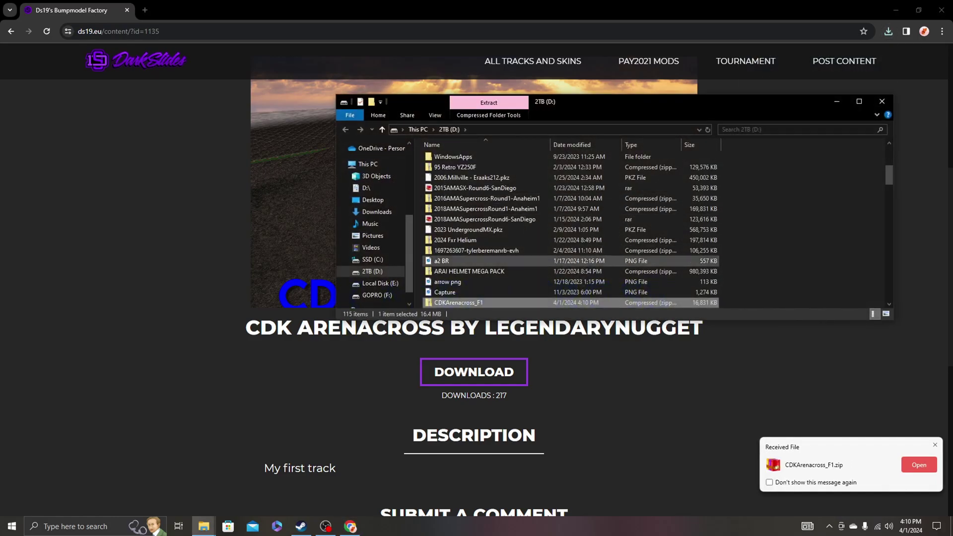
# Open CDKArenacross_F1.zip and copy its four Beta_Track_Slot_1 files.
pyautogui.press('Return')
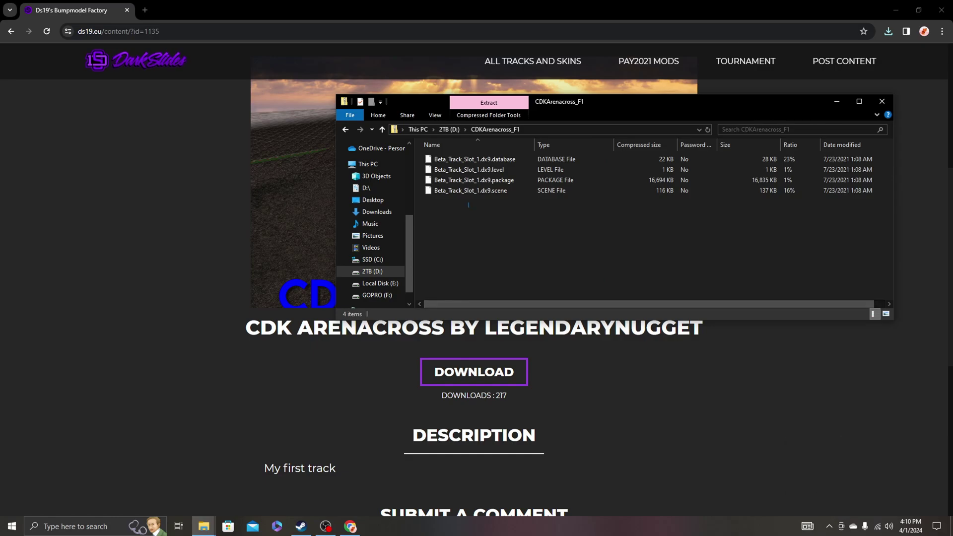
pyautogui.moveTo(469, 207); pyautogui.dragTo(477, 163)
pyautogui.rightClick(477, 164)
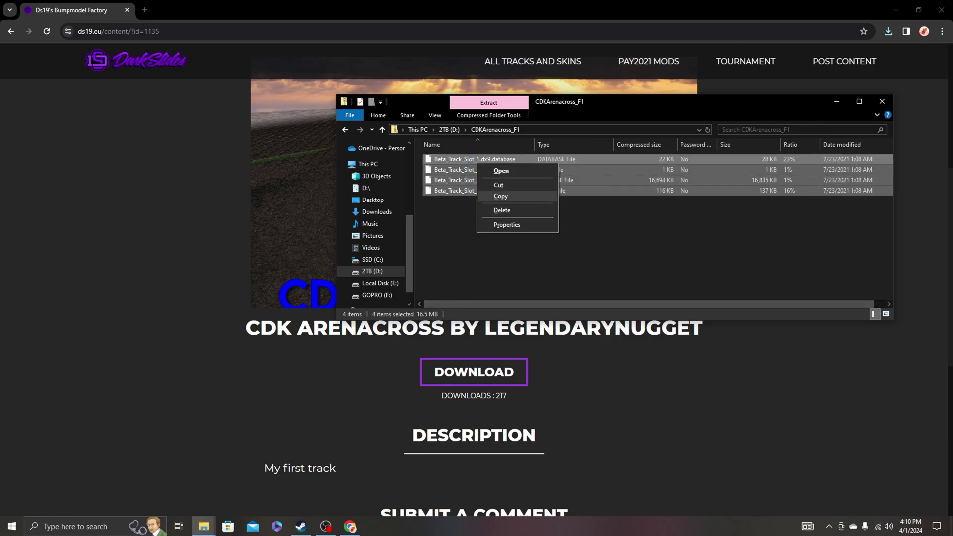
pyautogui.press('Return')
pyautogui.press('super+Right')
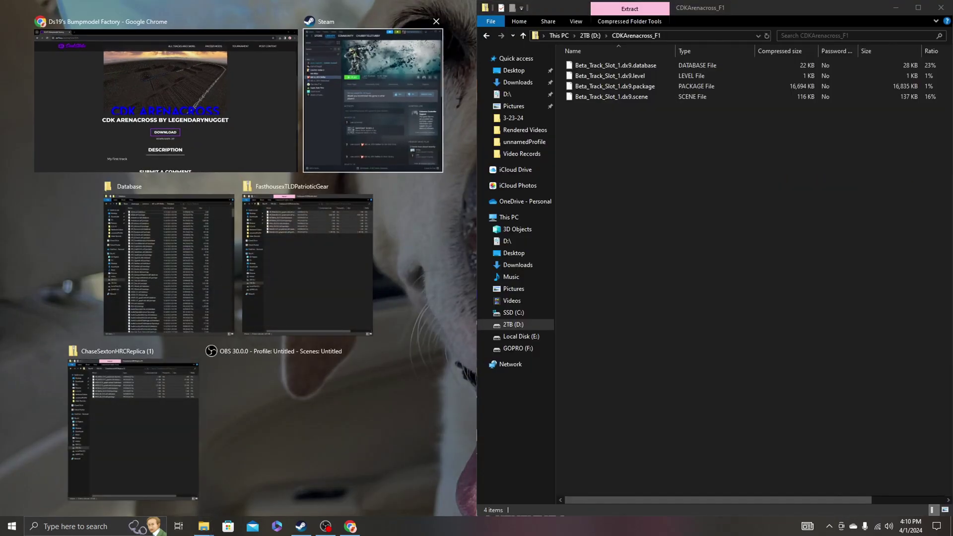
# Open the game's Database folder via Steam's Browse local files, tiled beside the zip window.
pyautogui.click(373, 110)
pyautogui.rightClick(64, 177)
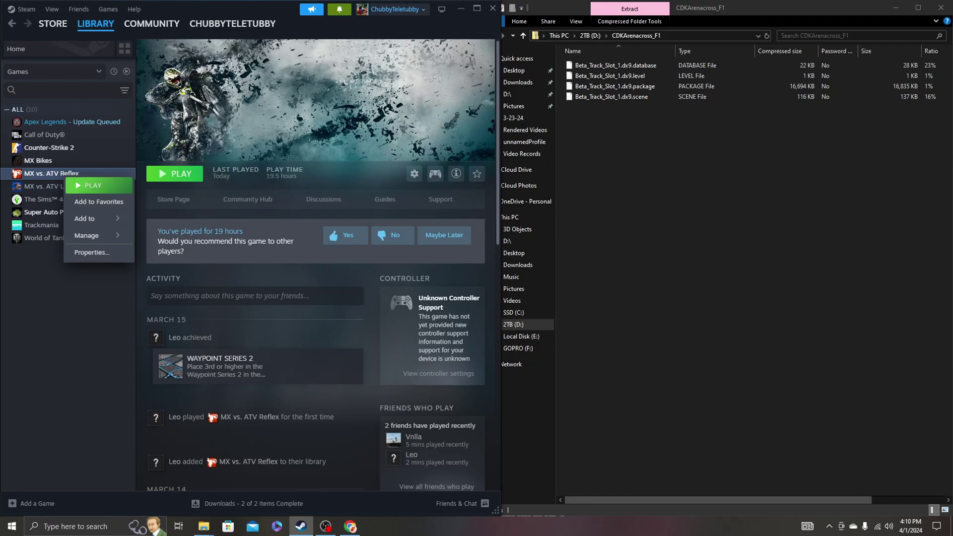
pyautogui.moveTo(92, 236)
pyautogui.press('Return')
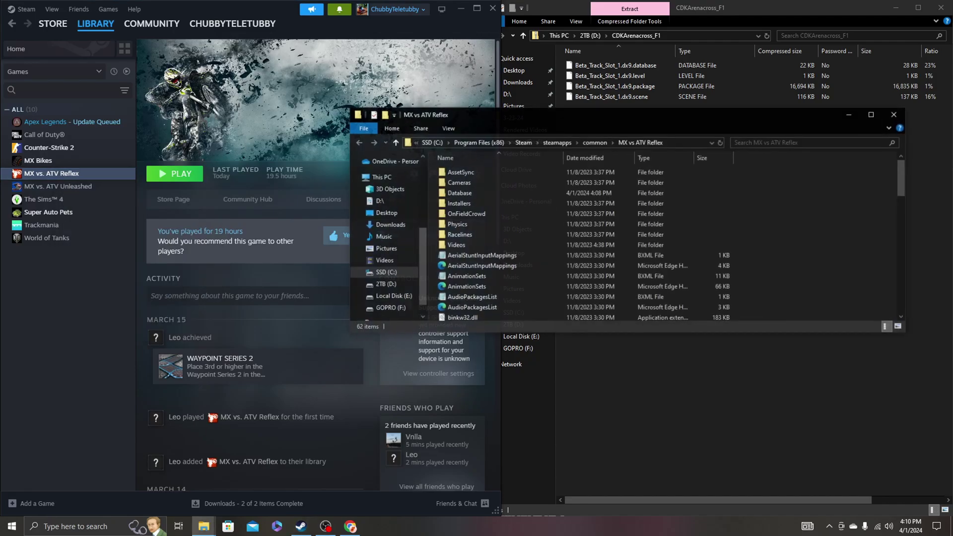
pyautogui.press('Up')
pyautogui.press('Return')
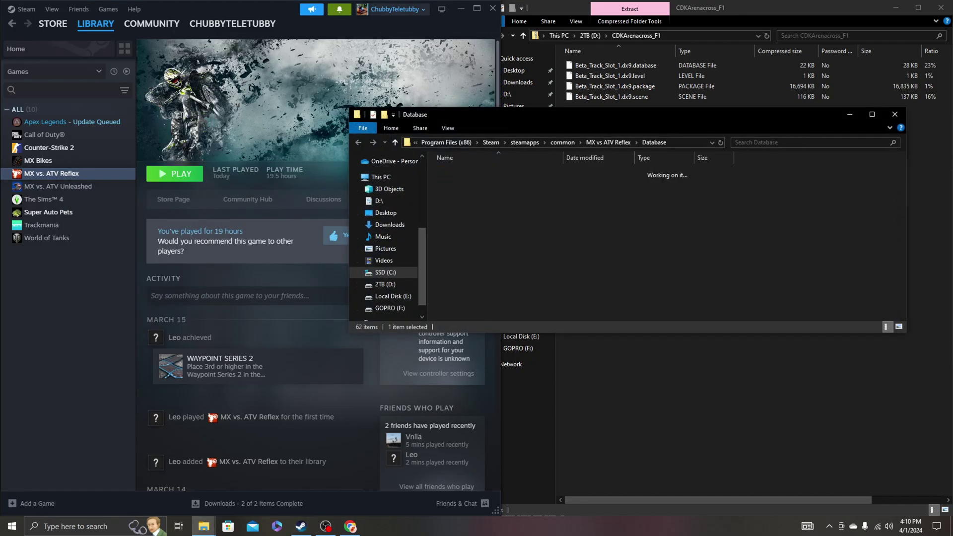
pyautogui.press('super+Left')
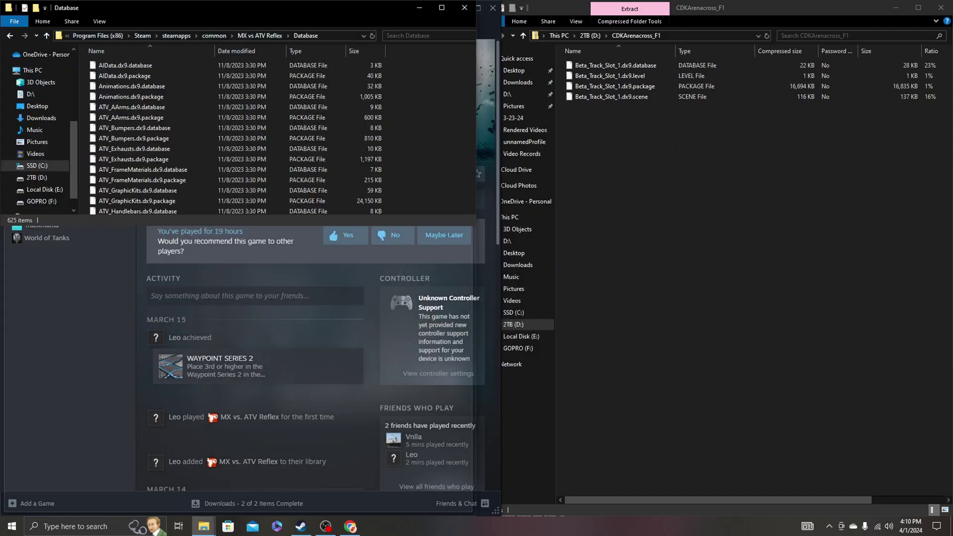
pyautogui.press('Return')
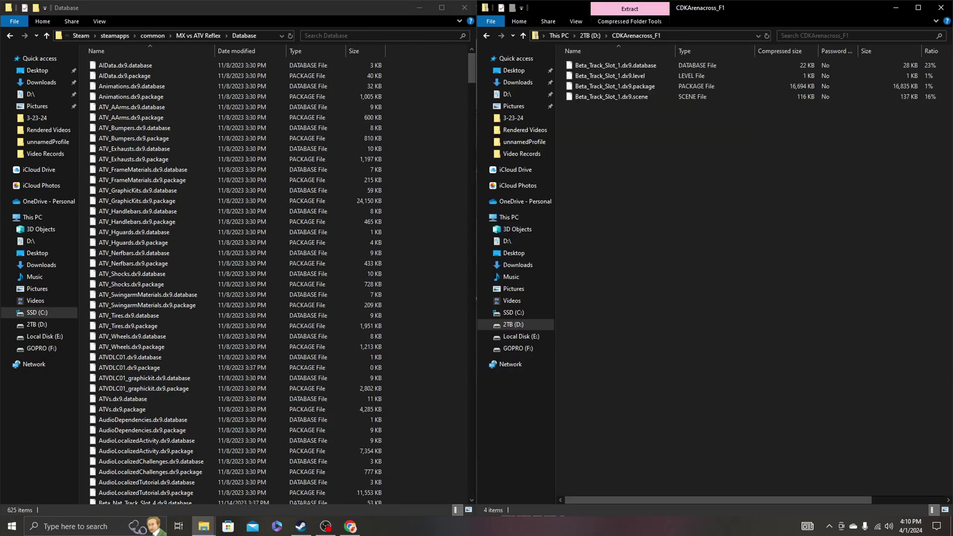
# Drag the four track files into Database, then relaunch MX vs. ATV Reflex from Steam.
pyautogui.scroll(-6, 234, 204)
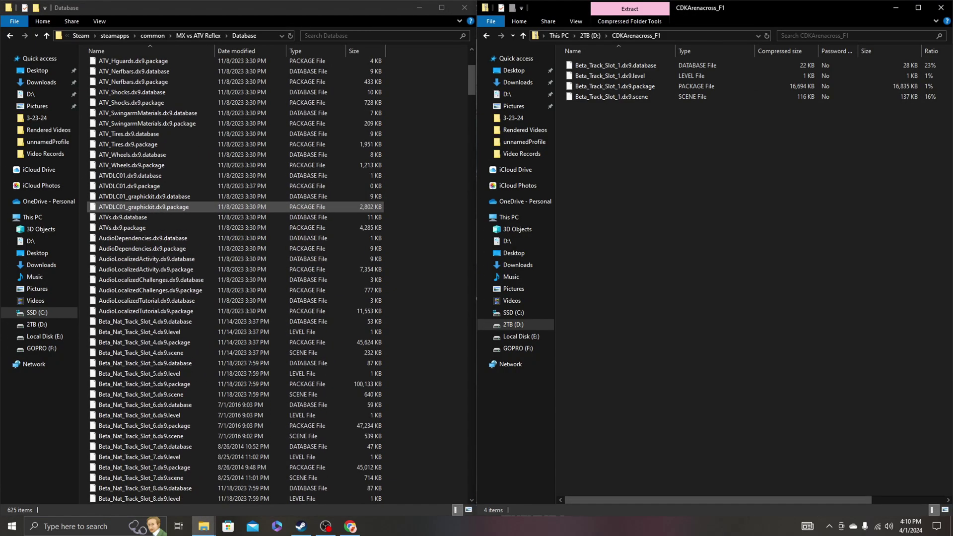
pyautogui.scroll(-4, 233, 322)
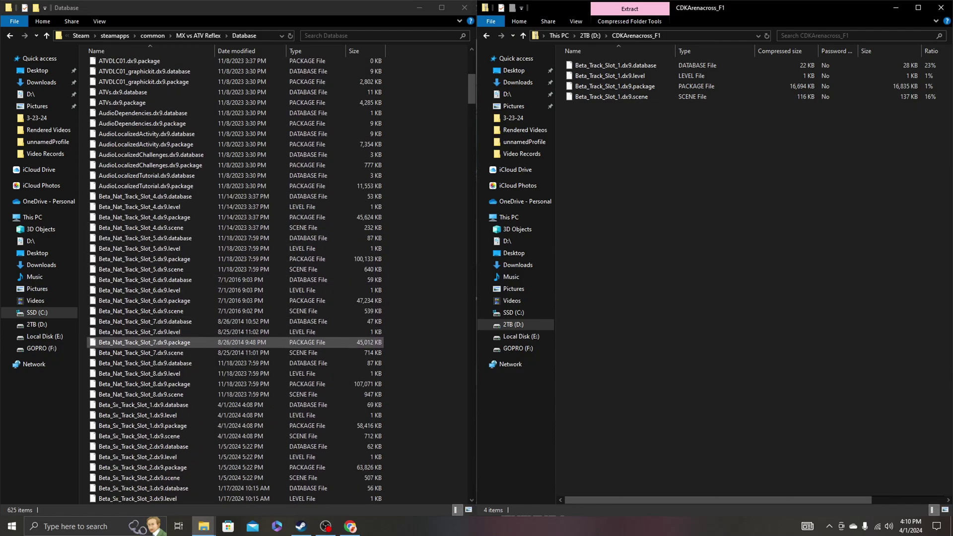
pyautogui.scroll(-4, 233, 332)
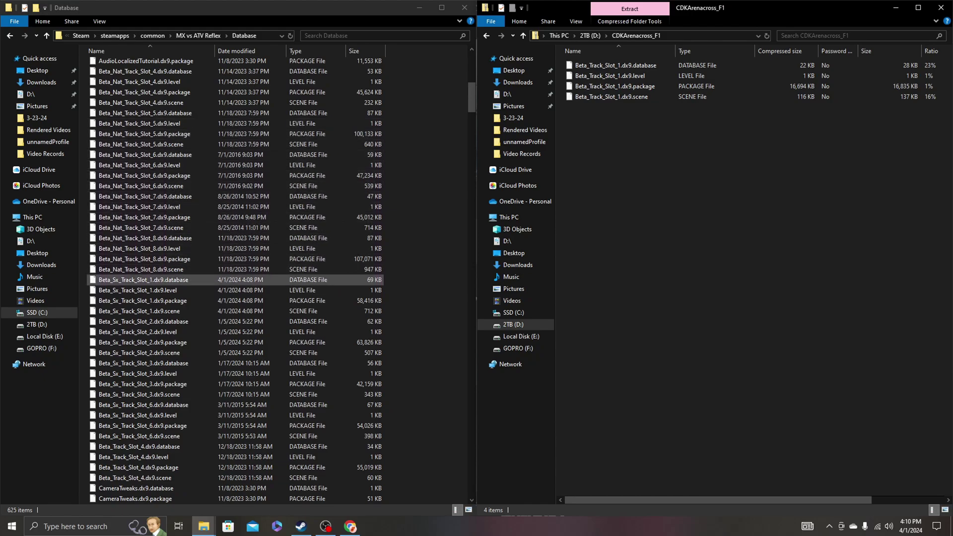
pyautogui.moveTo(702, 150); pyautogui.dragTo(142, 205)
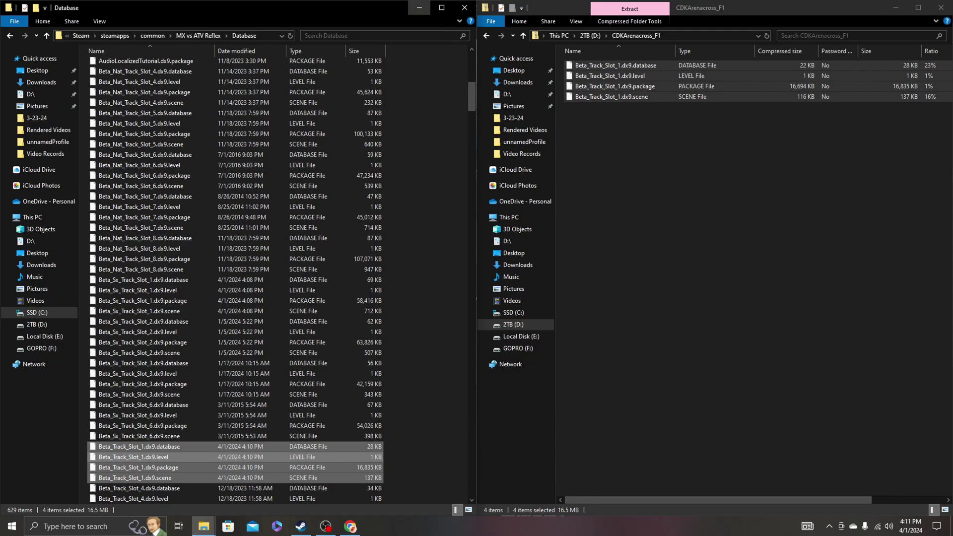
pyautogui.click(420, 7)
pyautogui.click(175, 173)
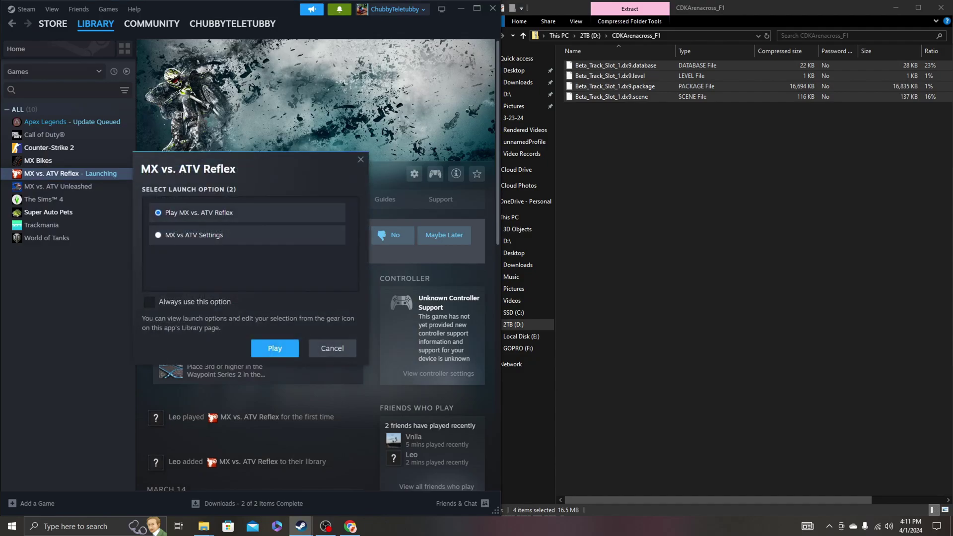
# Start the game normally and choose an event from the main menu.
pyautogui.press('Return')
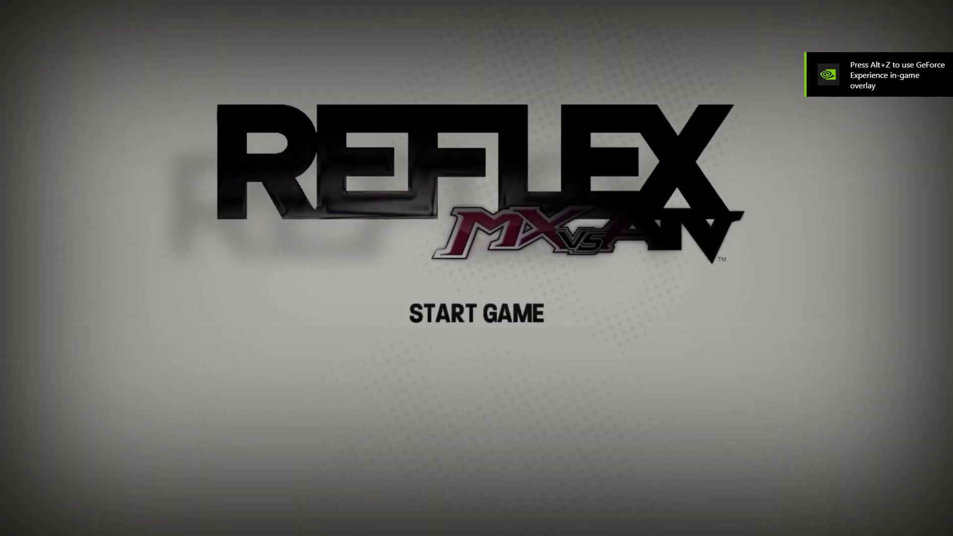
pyautogui.press('Return')
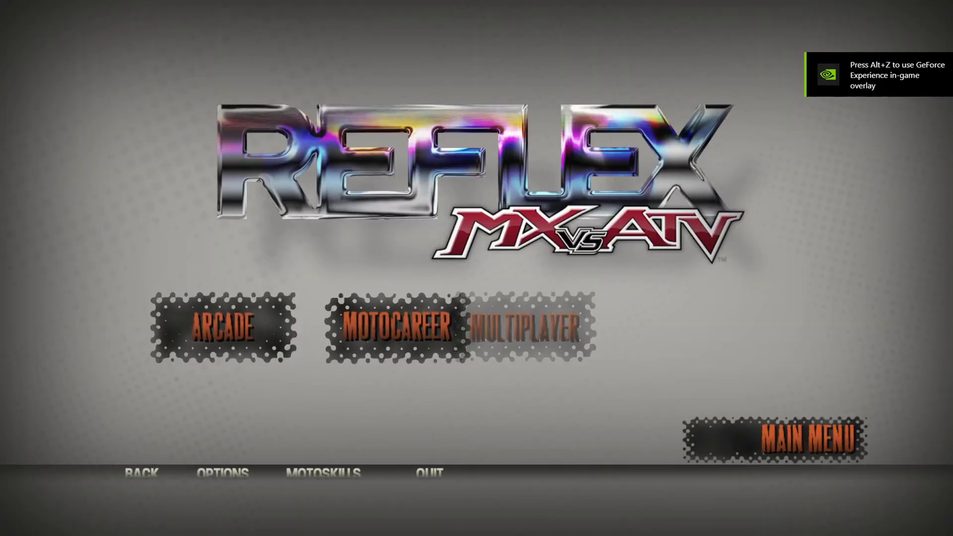
pyautogui.press('Return')
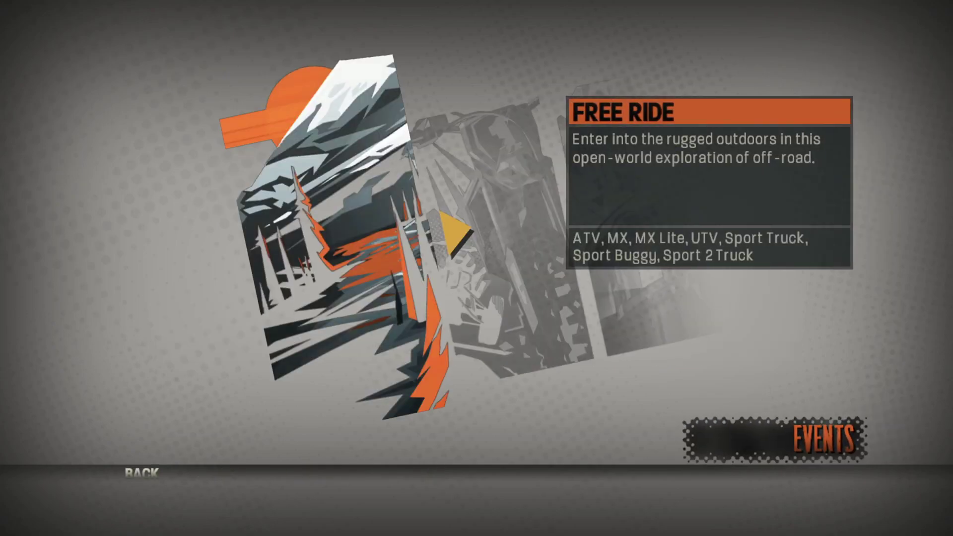
pyautogui.press('Right')
pyautogui.press('Return')
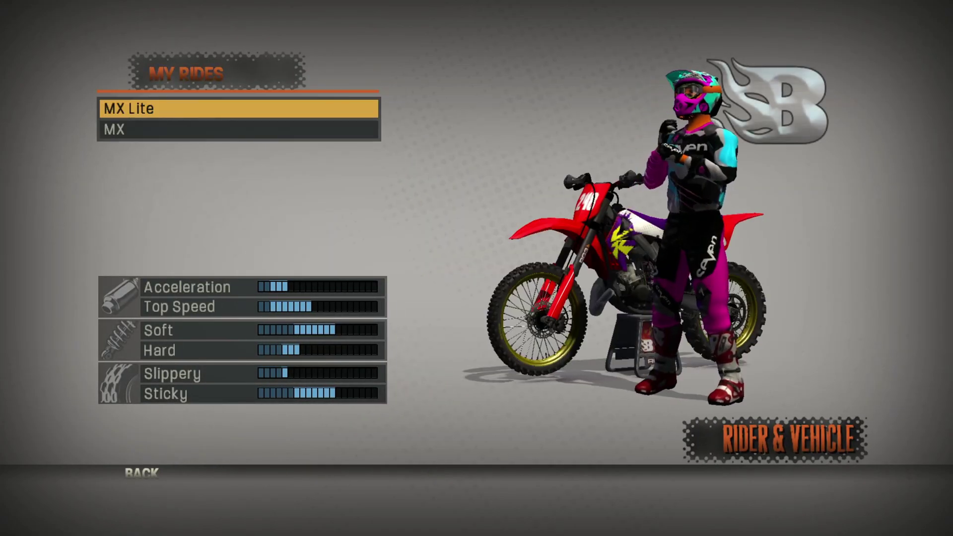
# Pick the red MX bike and load the Beta Slot 01 location.
pyautogui.press('Down')
pyautogui.press('Return')
pyautogui.press('Down')
pyautogui.press('Down')
pyautogui.press('Down')
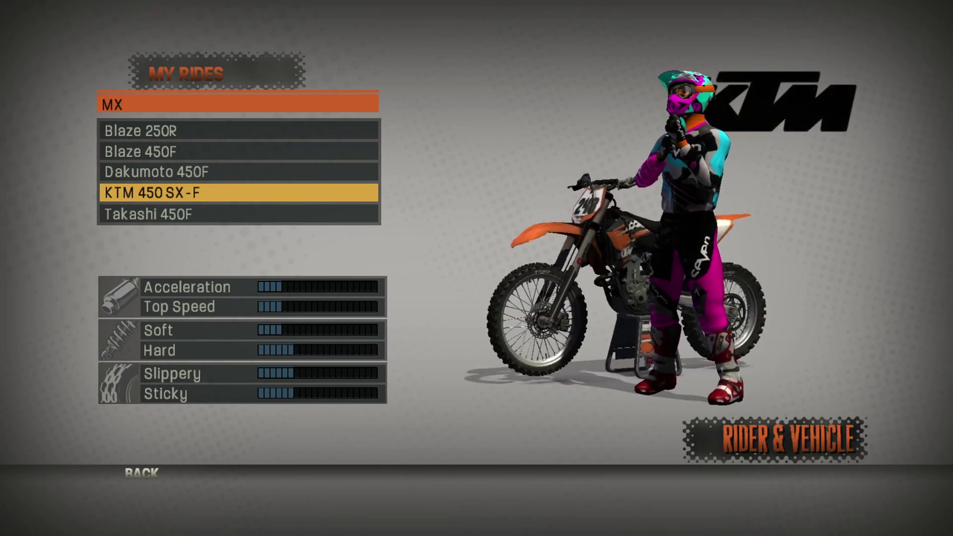
pyautogui.press('Up')
pyautogui.press('Return')
pyautogui.press('Right')
pyautogui.press('Right')
pyautogui.press('Left')
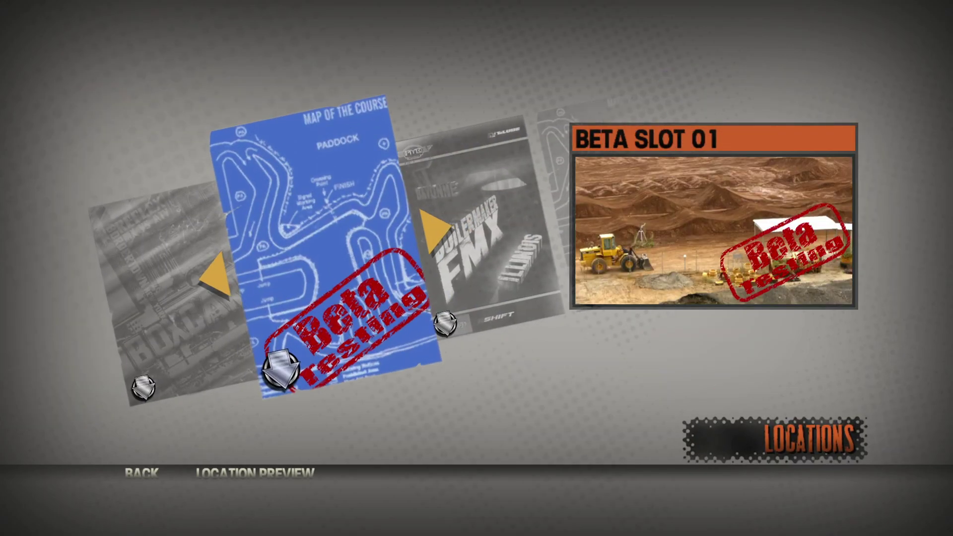
pyautogui.press('Return')
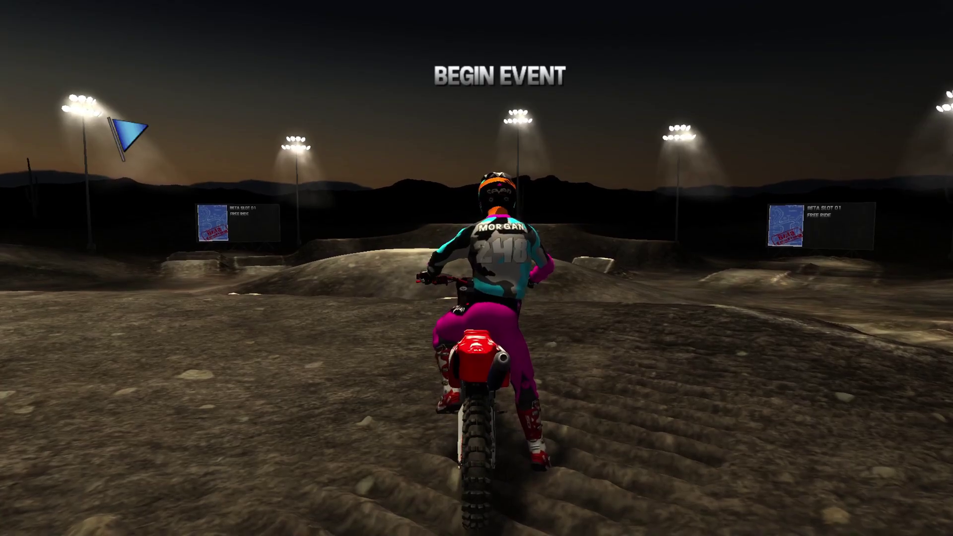
# Begin the event and ride the Beta Slot 01 track through berms, jumps and a whip.
pyautogui.press('Return')
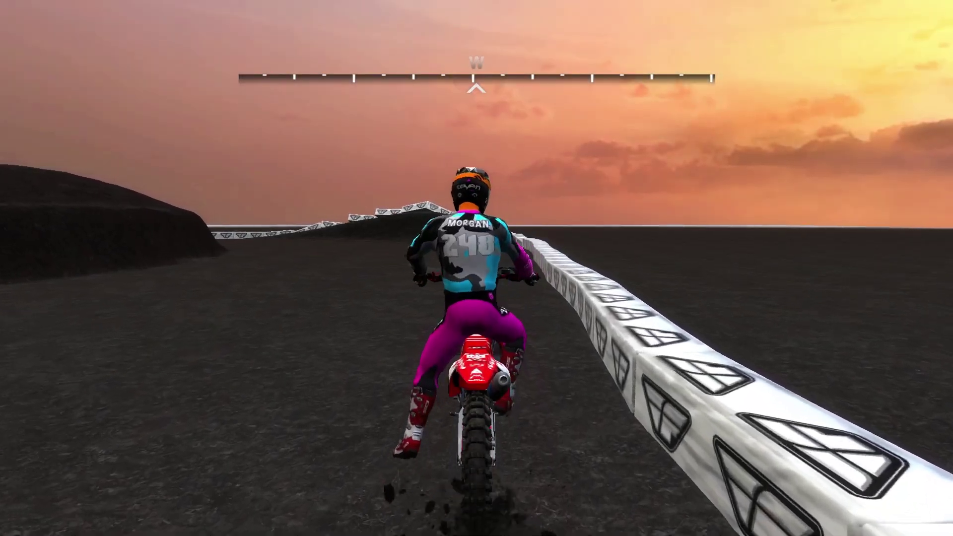
pyautogui.press('Left')
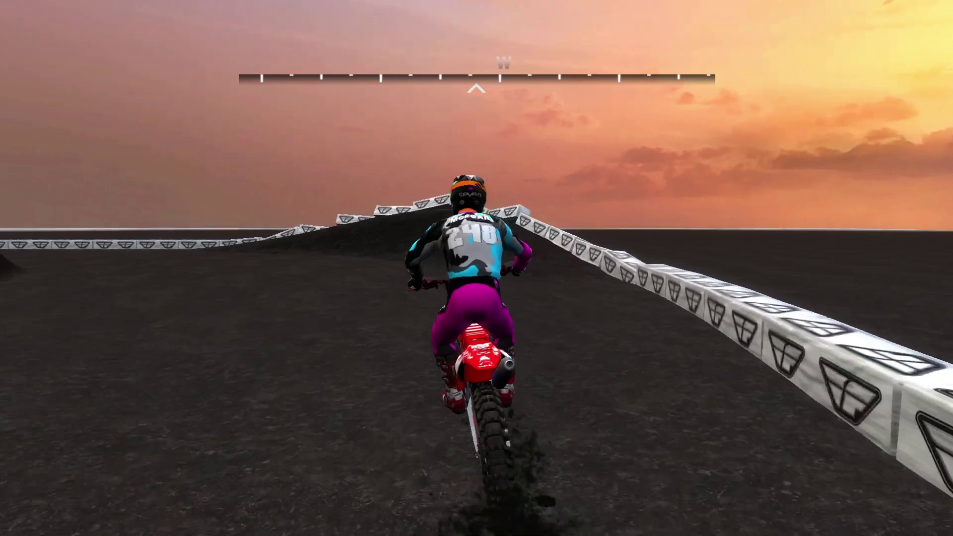
pyautogui.press('Left')
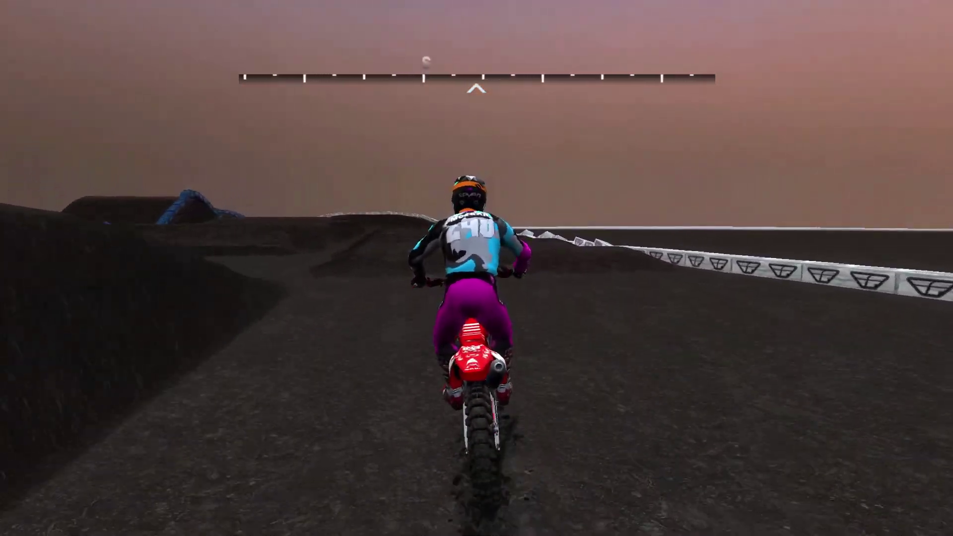
pyautogui.press('Left')
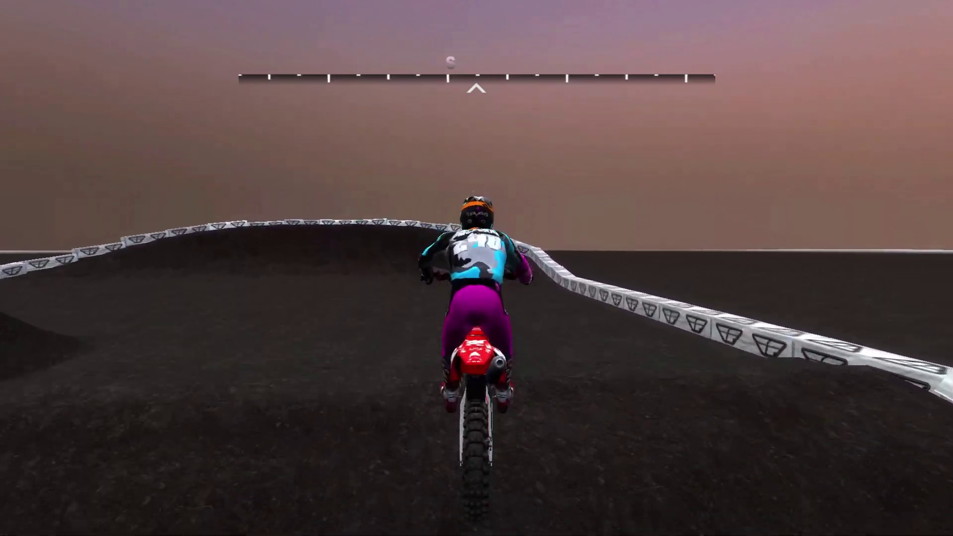
pyautogui.press('Left')
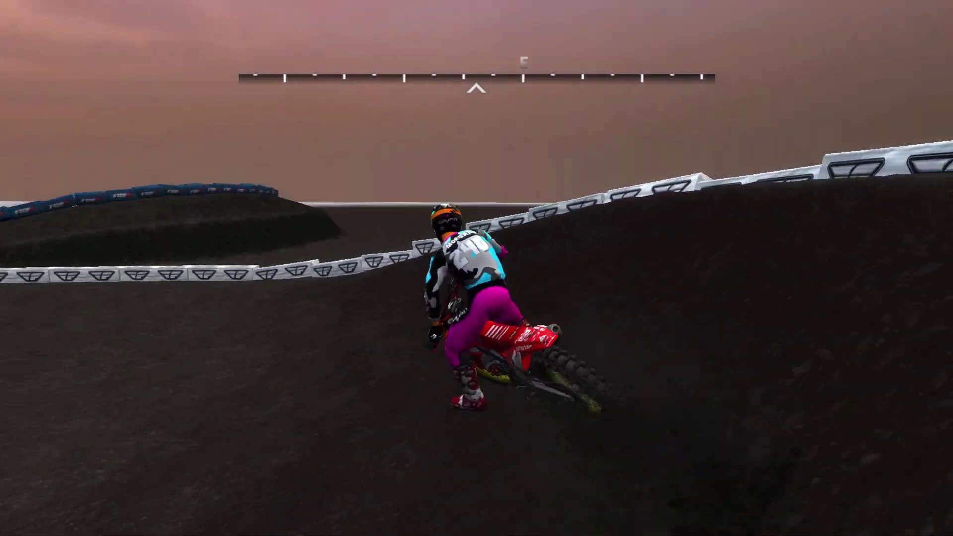
pyautogui.press('Right')
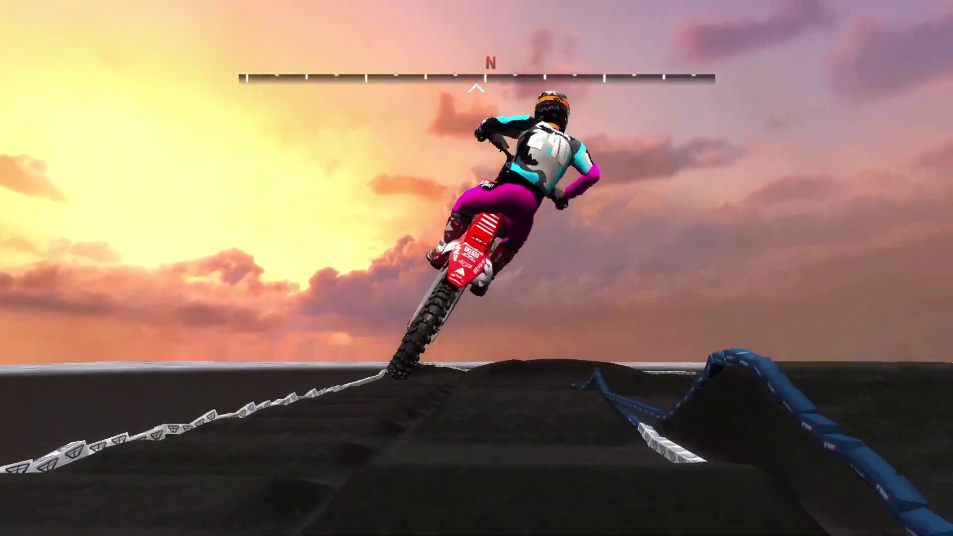
pyautogui.press('Left')
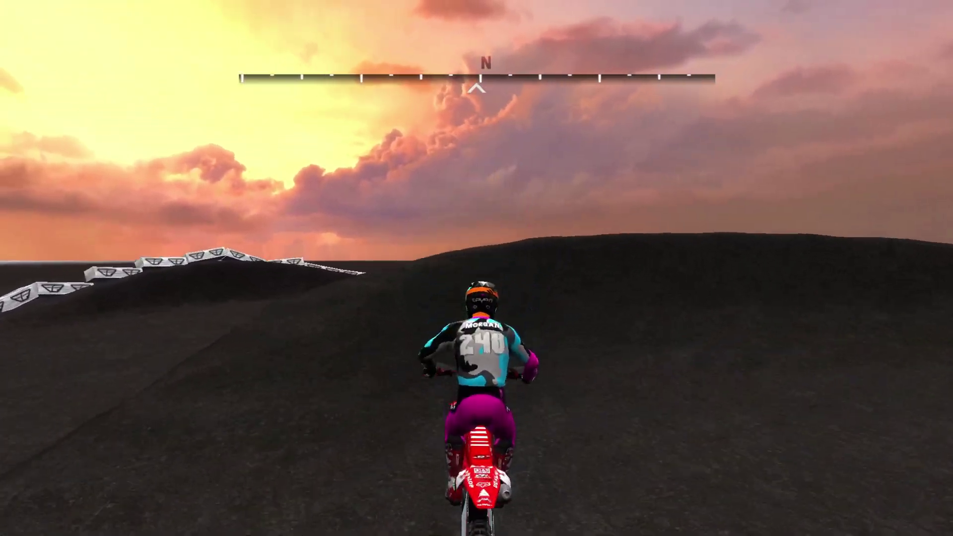
pyautogui.press('Right')
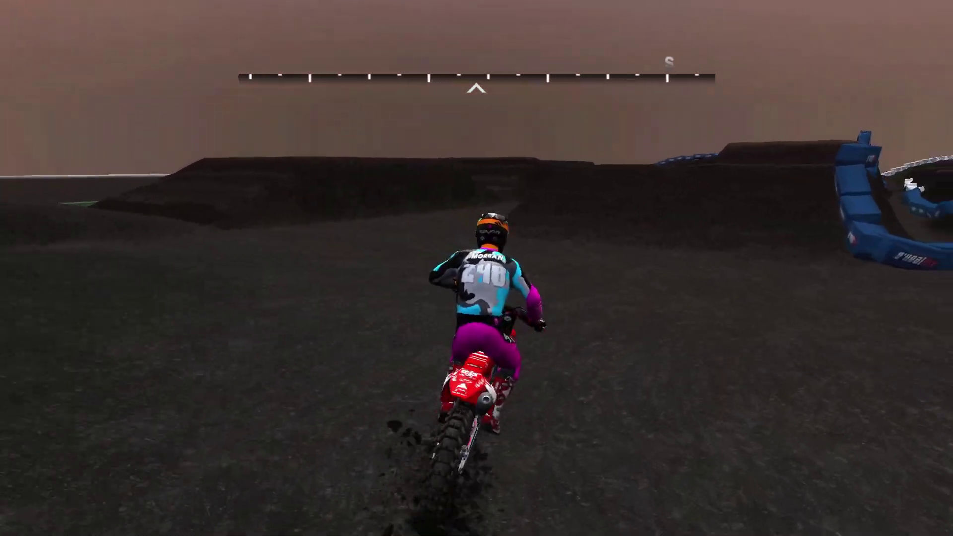
pyautogui.press('Right')
pyautogui.press('Right')
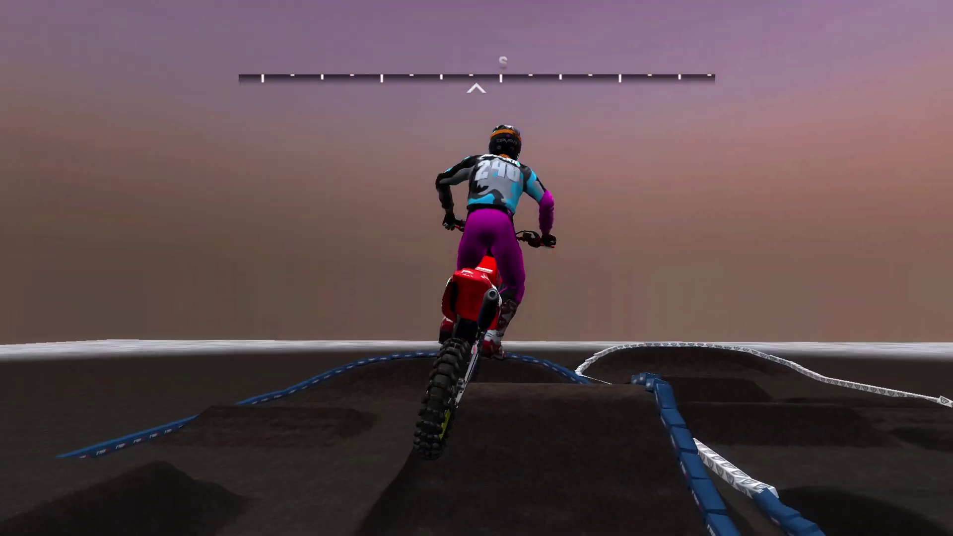
pyautogui.press('Right')
pyautogui.press('Right')
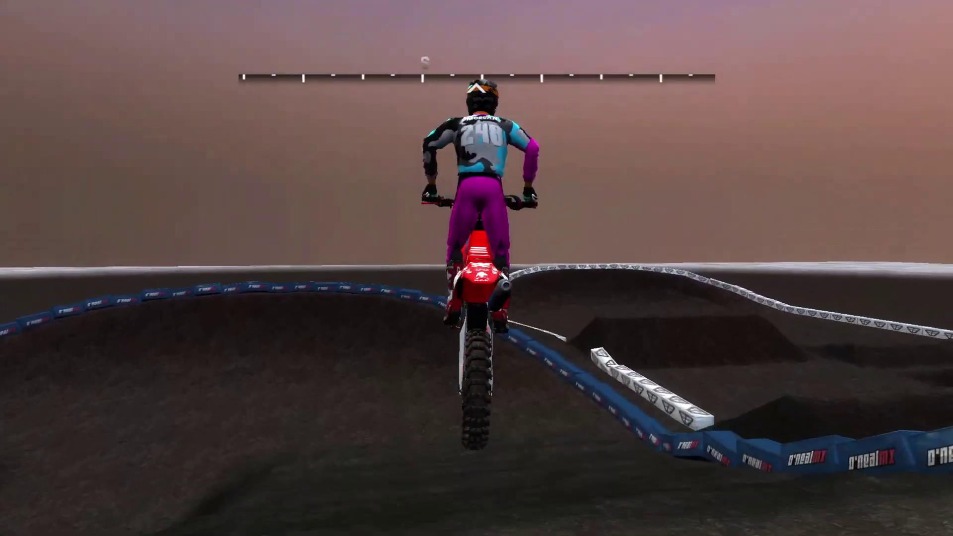
pyautogui.press('Left')
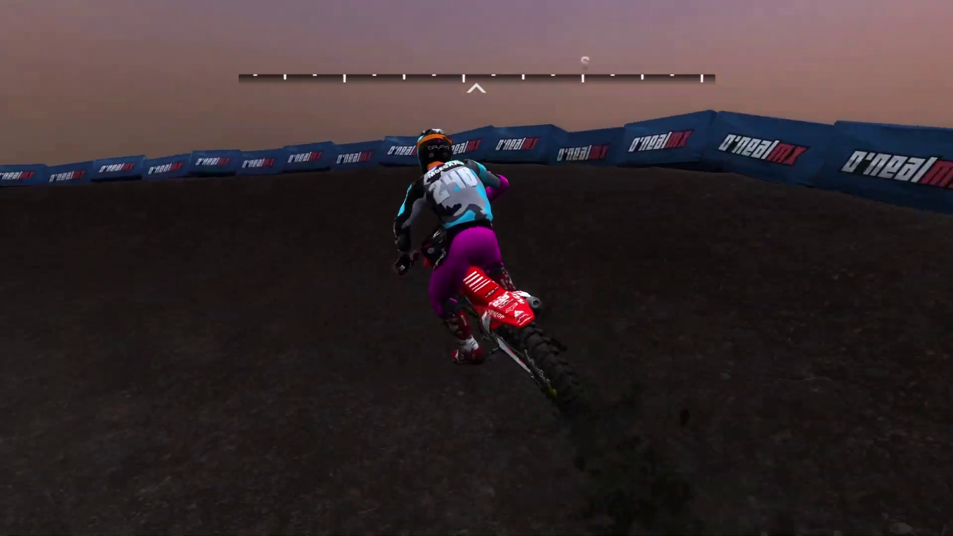
pyautogui.press('Left')
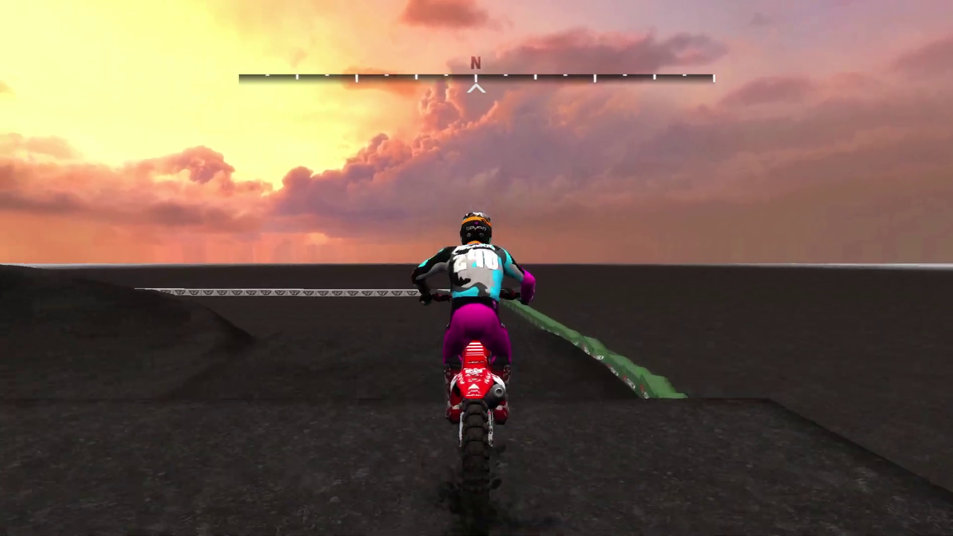
# Keep riding through the hairpin and jumps with mid-air whips, then pause after crashing.
pyautogui.press('Left')
pyautogui.press('Left')
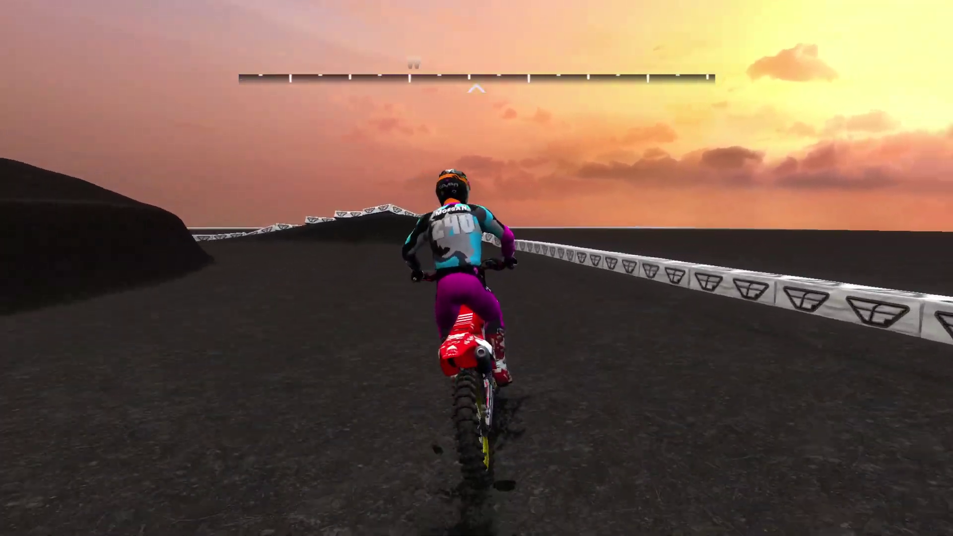
pyautogui.press('Left')
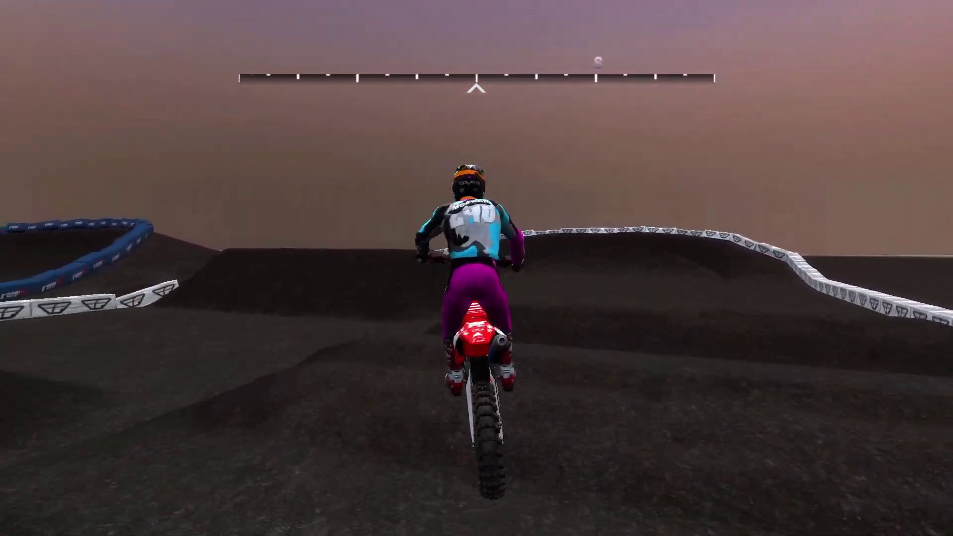
pyautogui.press('Right')
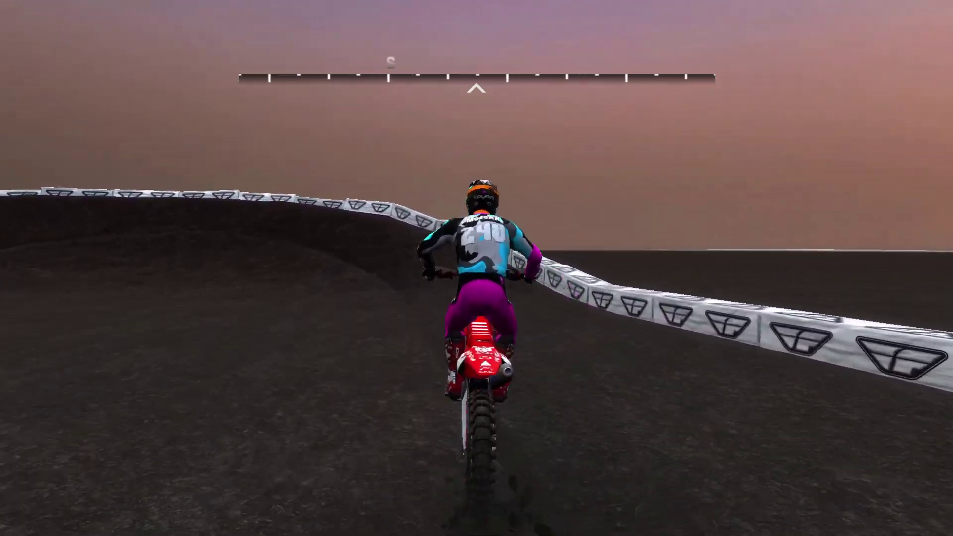
pyautogui.press('Left')
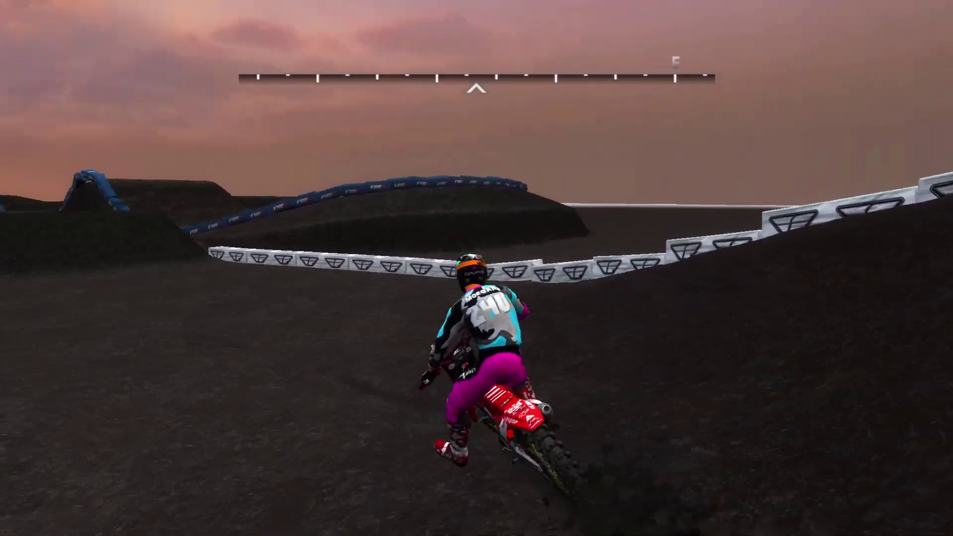
pyautogui.press('Left')
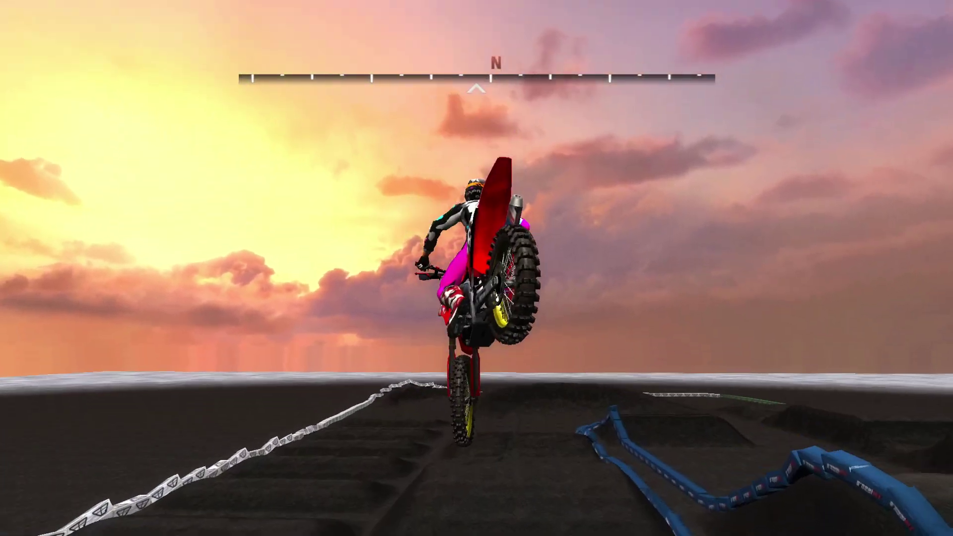
pyautogui.press('Right')
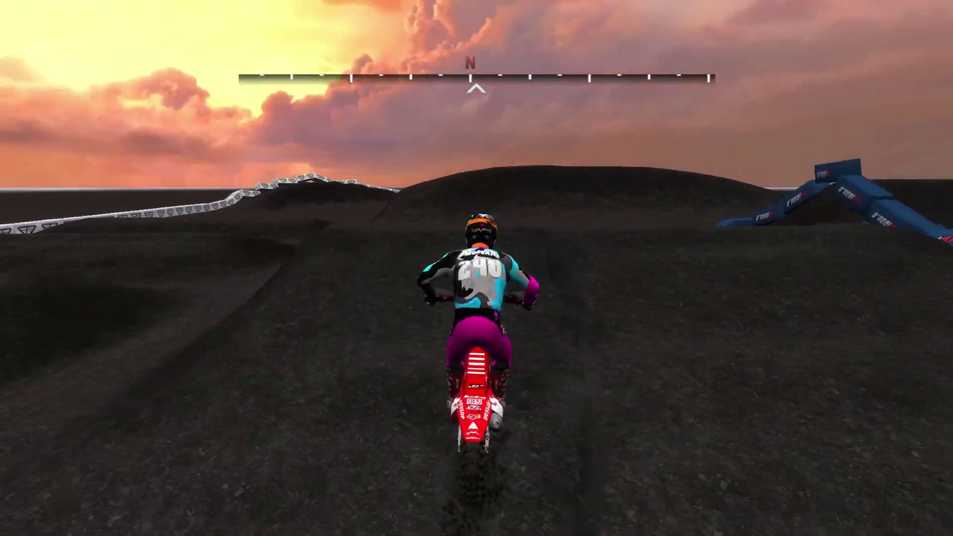
pyautogui.press('Right')
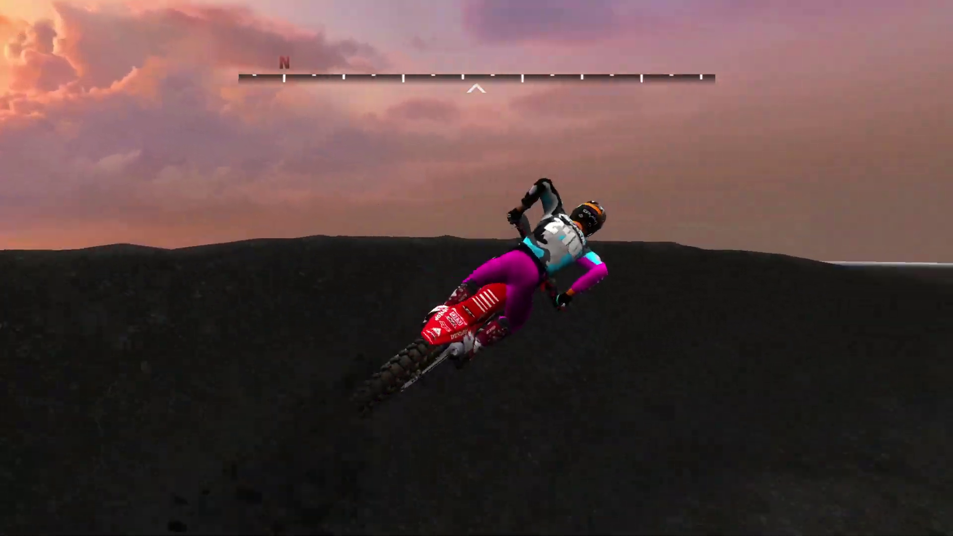
pyautogui.press('Left')
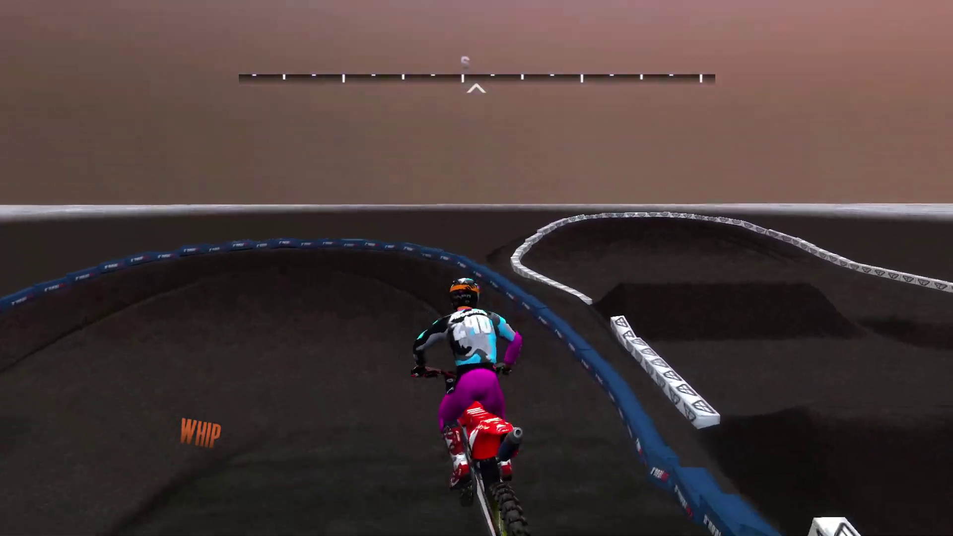
pyautogui.press('Left')
pyautogui.press('Left')
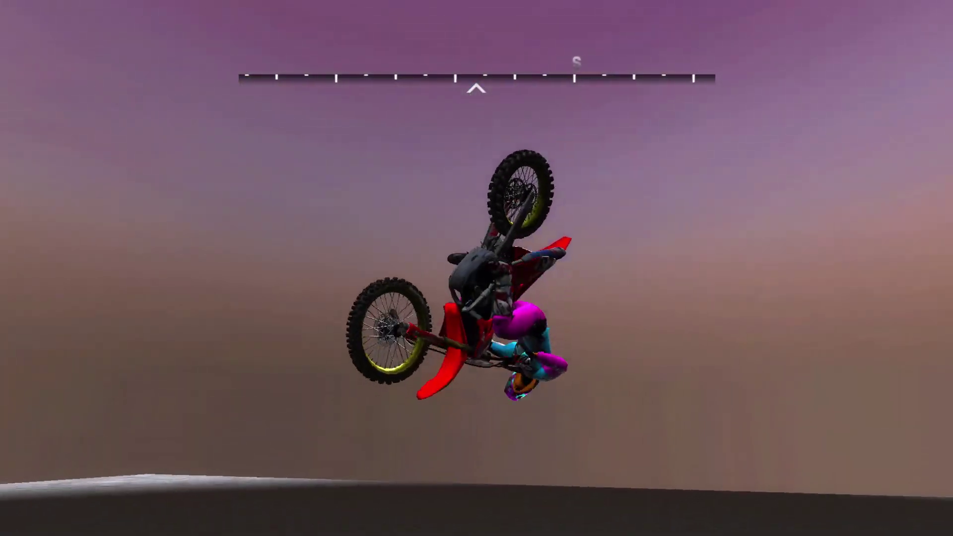
pyautogui.press('Right')
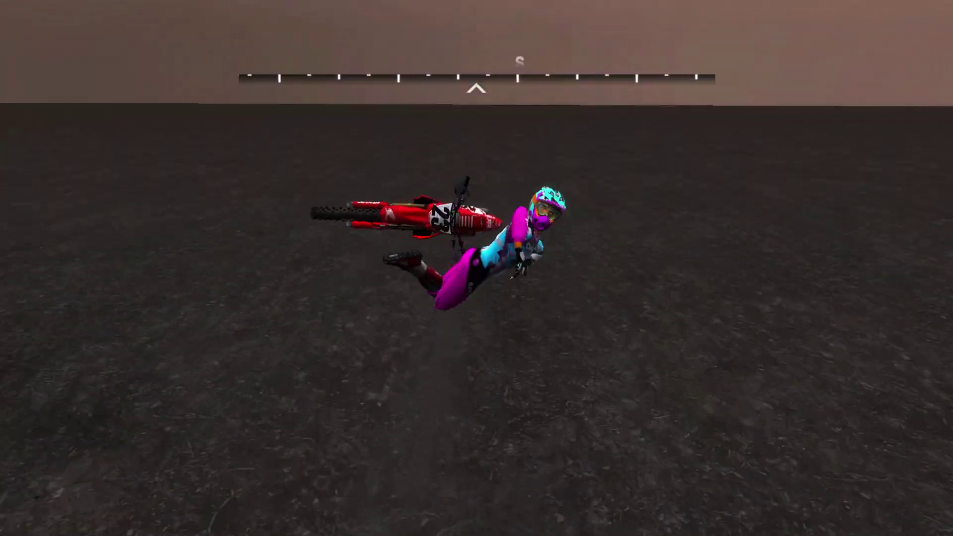
pyautogui.press('Escape')
# Quit the free ride, then choose Nationals, the Dakumoto 450F MX bike and the next beta slot location.
pyautogui.press('Down')
pyautogui.press('Down')
pyautogui.press('Down')
pyautogui.press('Down')
pyautogui.press('Down')
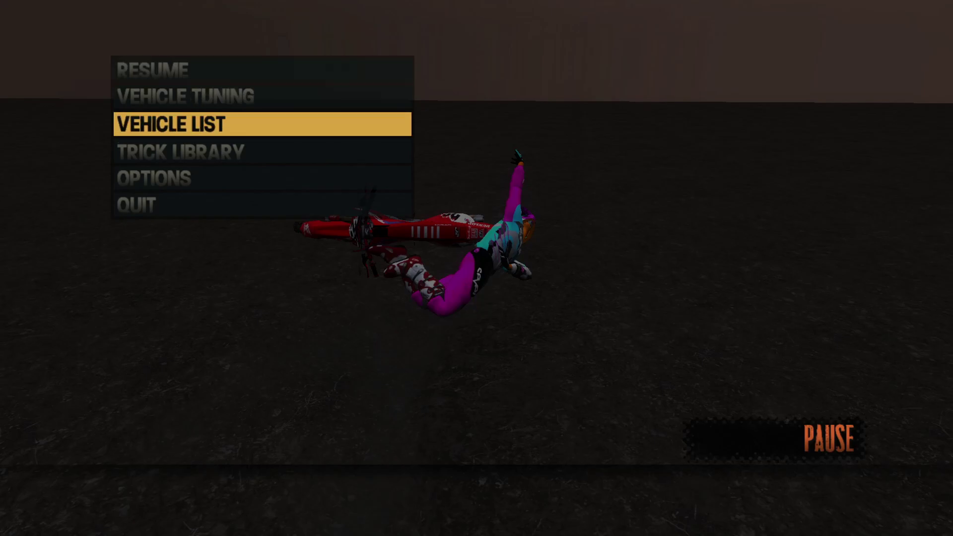
pyautogui.press('Return')
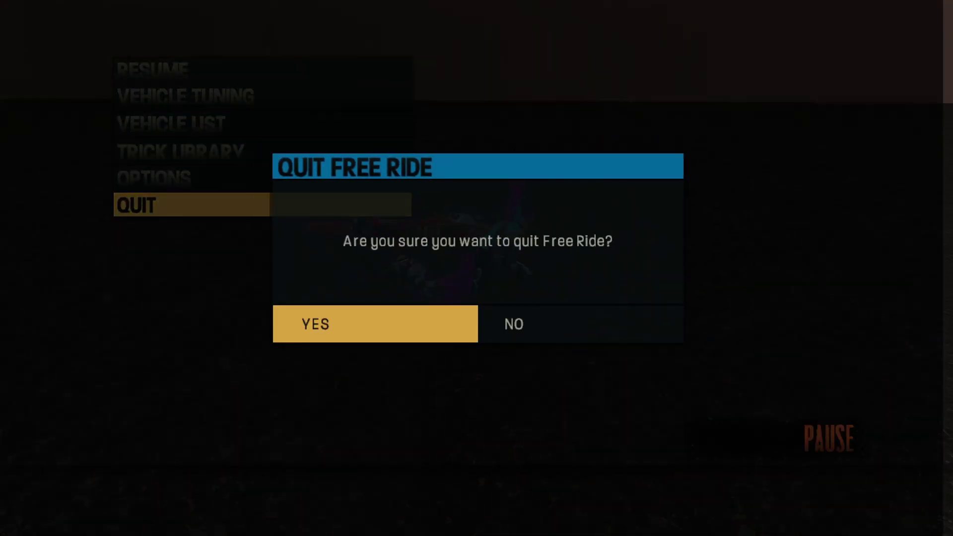
pyautogui.press('Return')
pyautogui.press('Right')
pyautogui.press('Right')
pyautogui.press('Return')
pyautogui.press('Return')
pyautogui.press('Down')
pyautogui.press('Return')
pyautogui.press('Down')
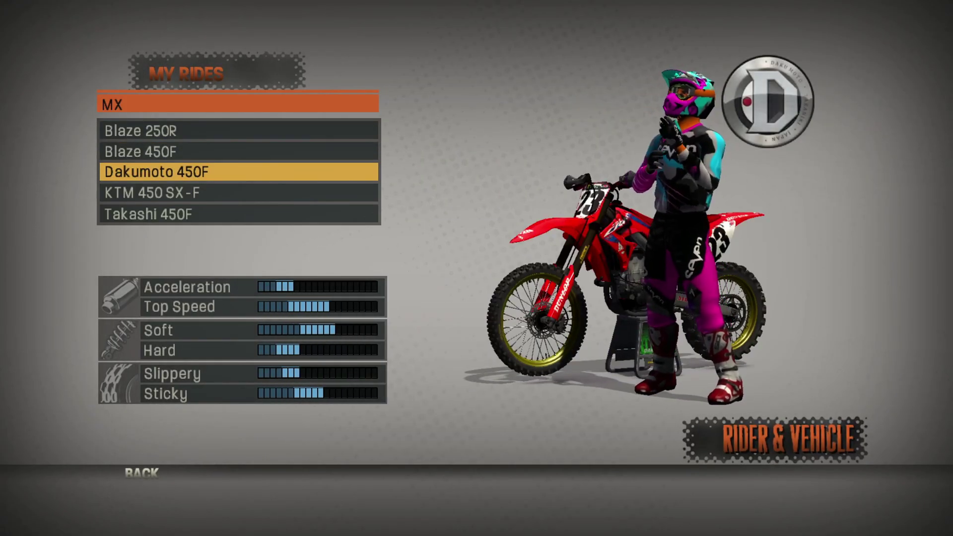
pyautogui.press('Return')
pyautogui.press('Right')
pyautogui.press('Right')
pyautogui.press('Right')
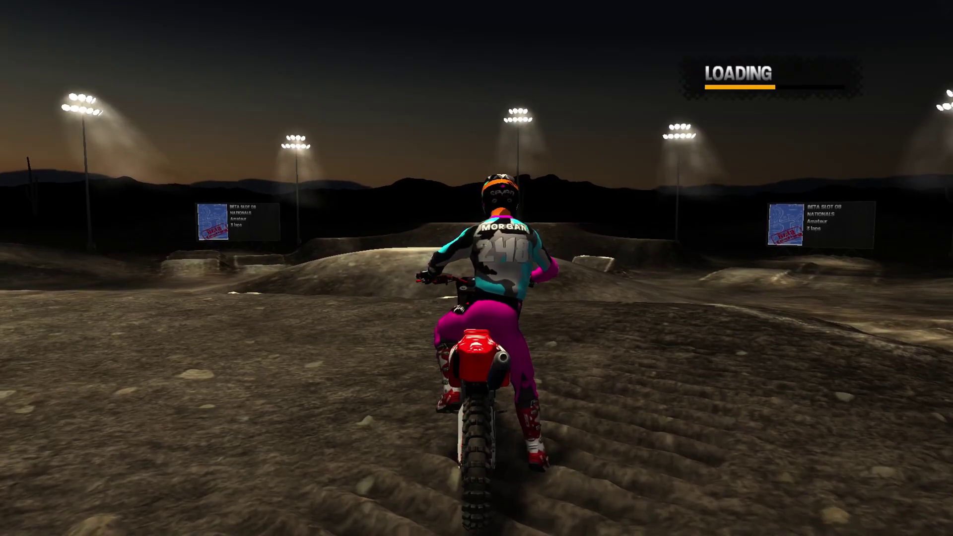
# Start the race, then pause and quit it from the Pause menu.
pyautogui.press('Return')
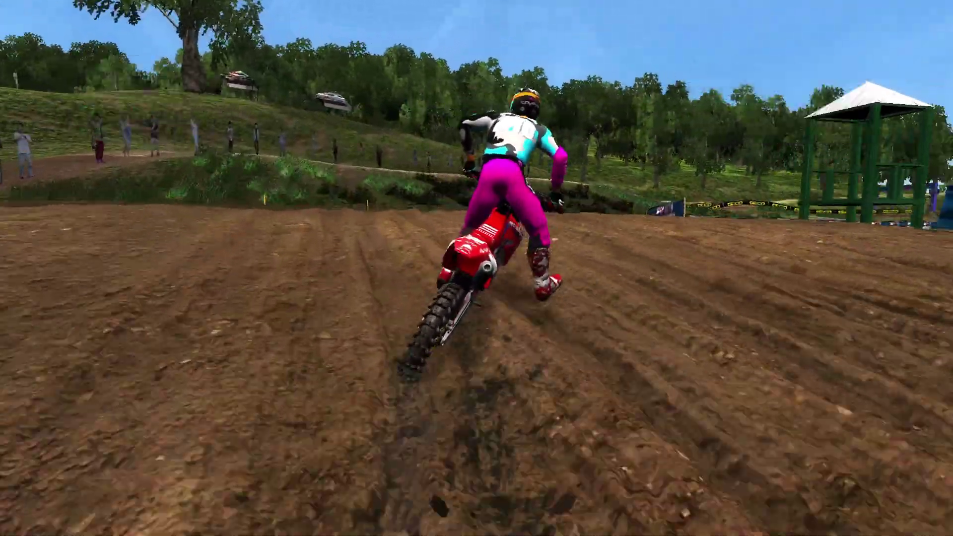
pyautogui.press('Escape')
pyautogui.press('Return')
pyautogui.press('Escape')
pyautogui.click(169, 180)
pyautogui.click(305, 329)
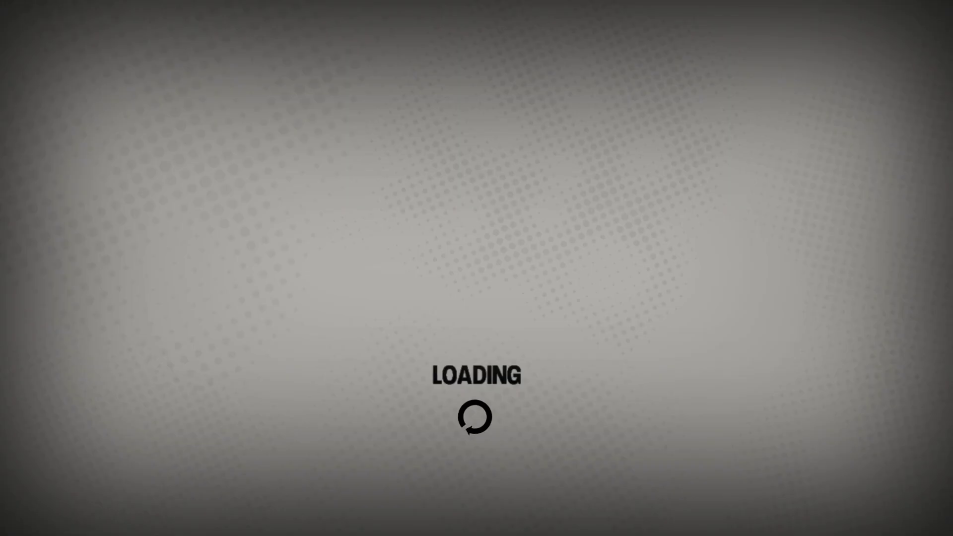
# Exit MX vs ATV Reflex from the main menu, confirming the close.
pyautogui.click(382, 332)
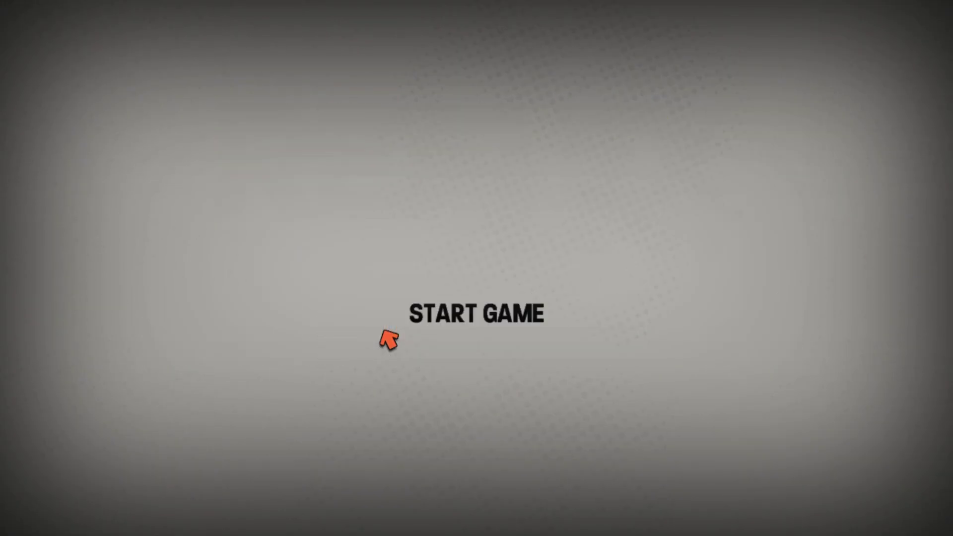
pyautogui.press('Escape')
pyautogui.click(390, 334)
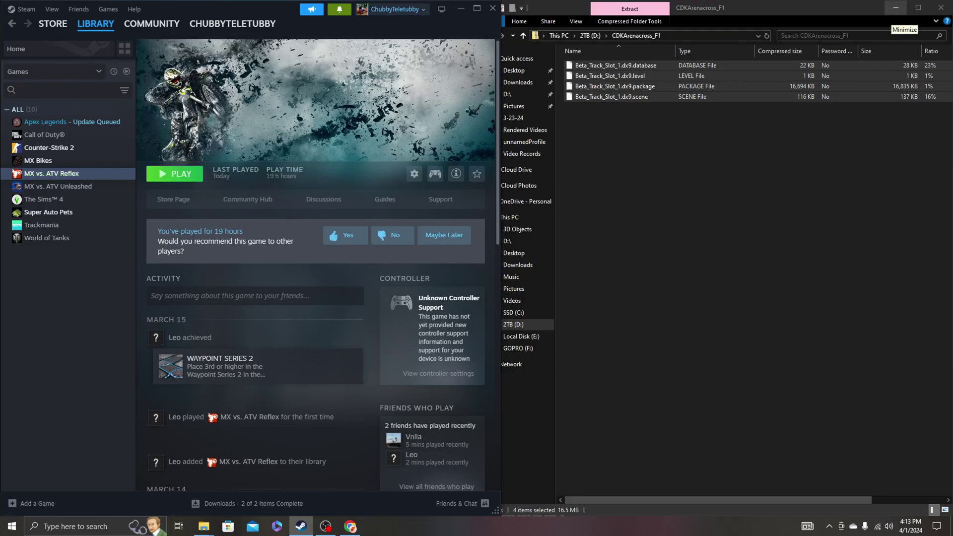
# Download Ds19_Introskip.zip from ds19.eu to drive D: and show it in its folder.
pyautogui.click(896, 8)
pyautogui.click(462, 8)
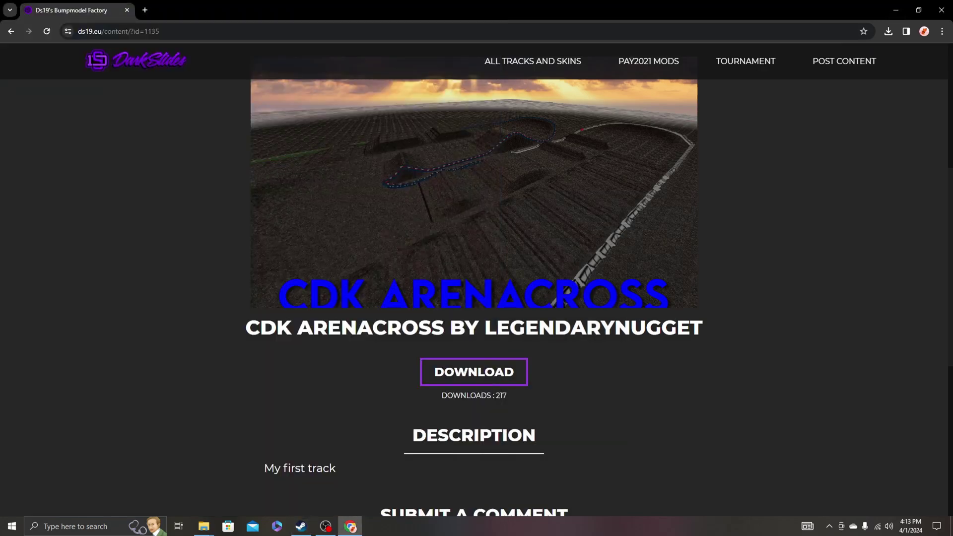
pyautogui.scroll(6, 546, 248)
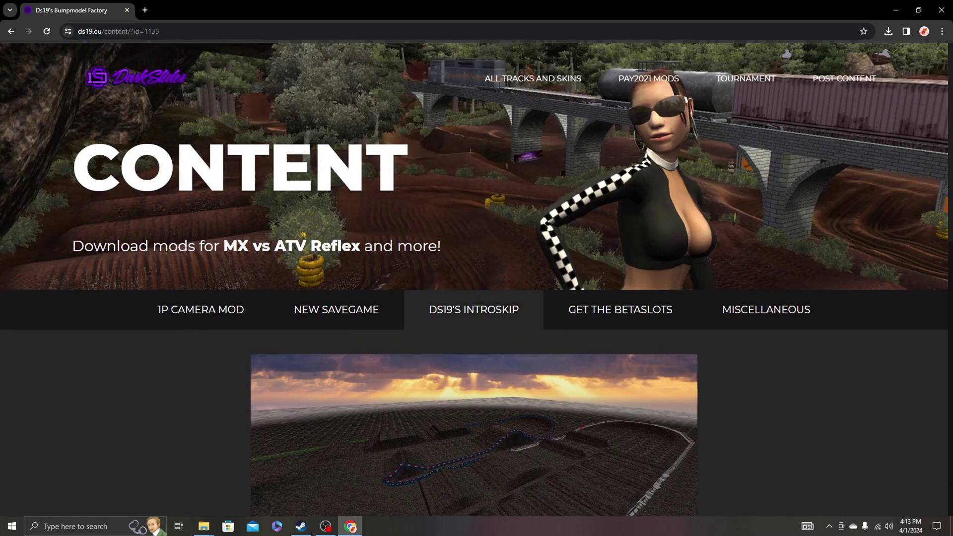
pyautogui.click(474, 310)
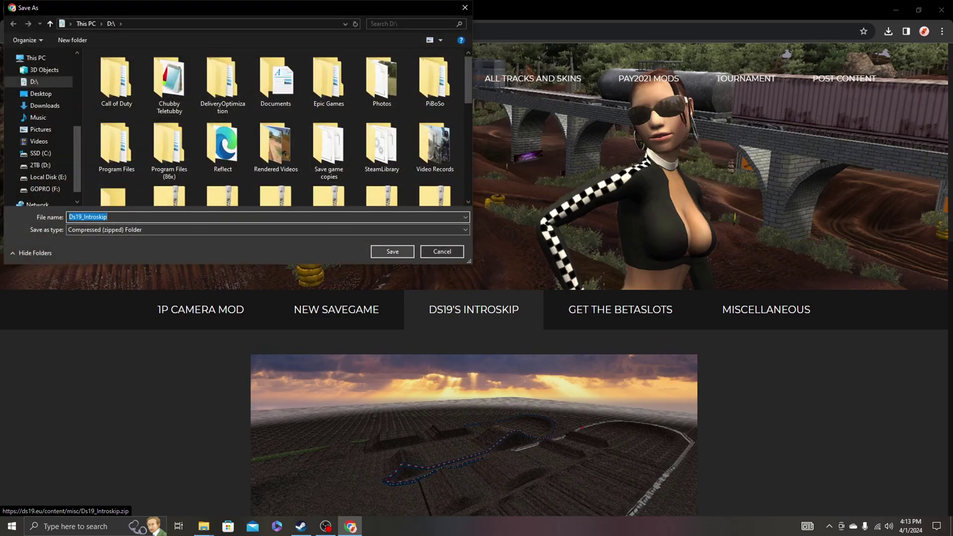
pyautogui.click(392, 251)
pyautogui.moveTo(862, 55)
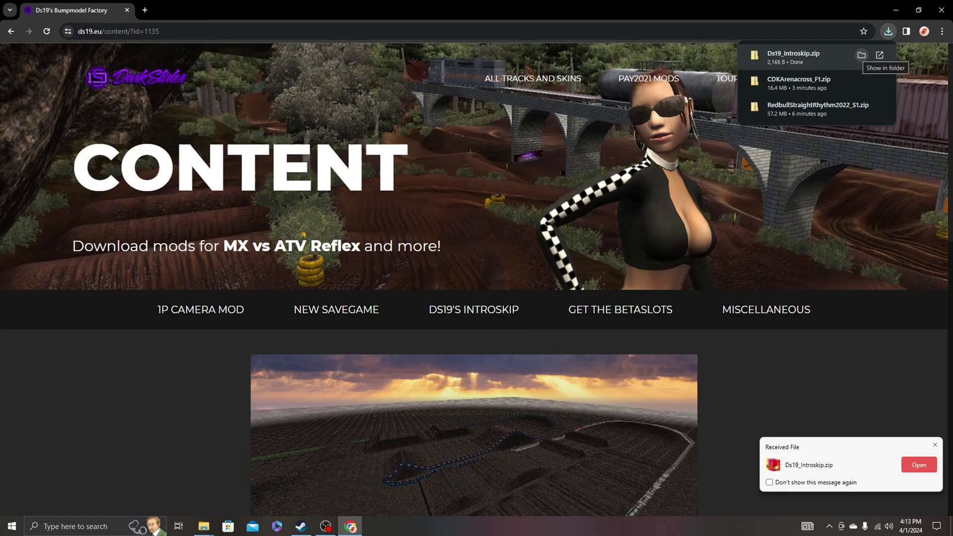
pyautogui.click(862, 56)
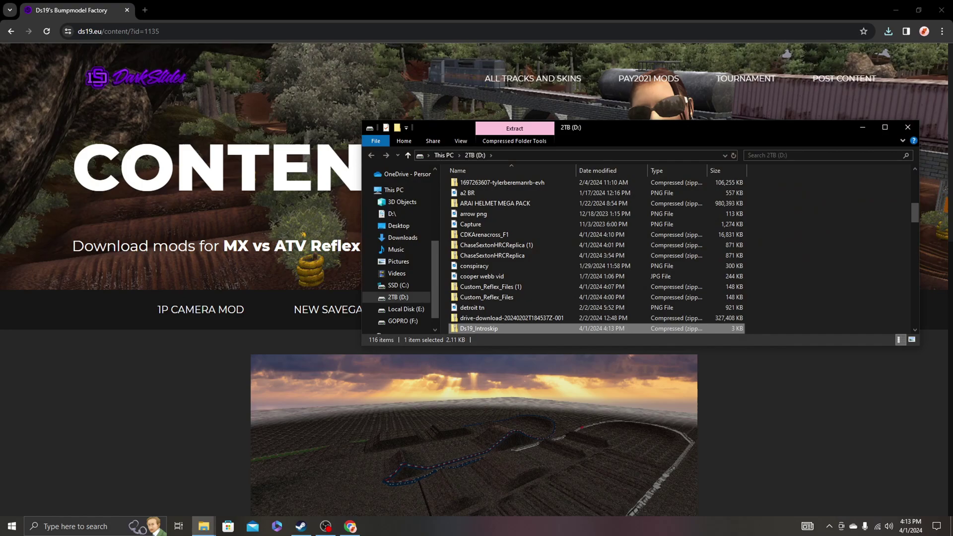
# Open the Ds19_Introskip archive's README in Notepad, then switch back to Steam.
pyautogui.doubleClick(479, 328)
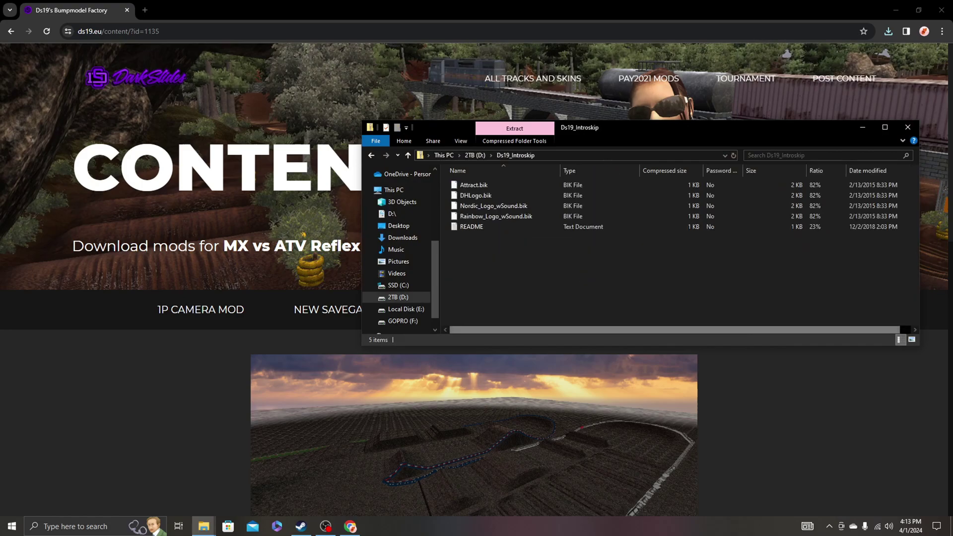
pyautogui.doubleClick(472, 227)
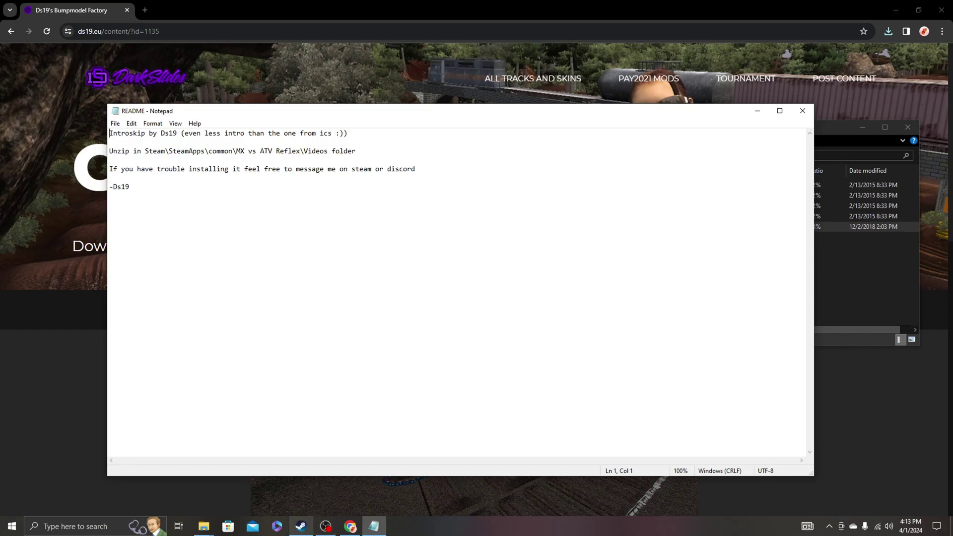
pyautogui.click(301, 527)
# Open the game's Videos folder through Steam's Browse local files and tile it left of the README.
pyautogui.rightClick(70, 180)
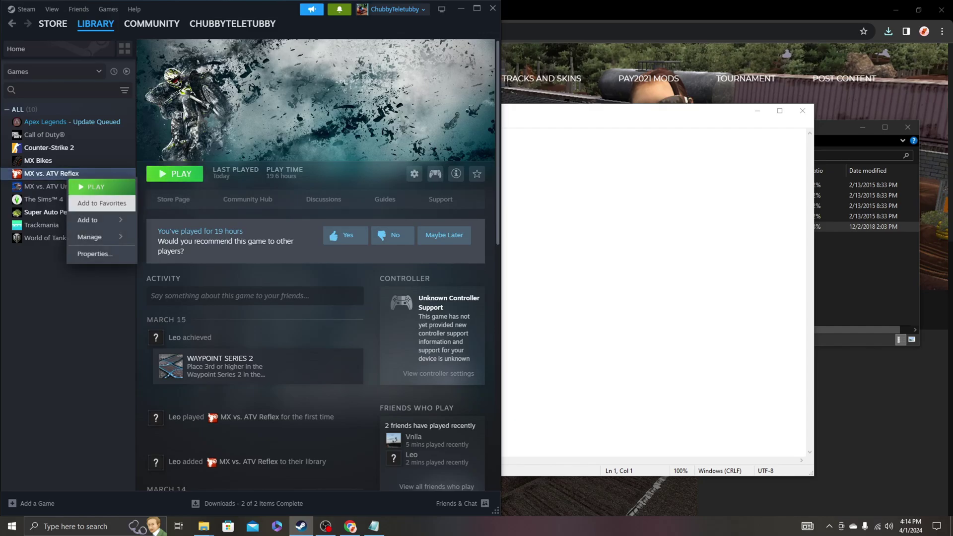
pyautogui.moveTo(94, 237)
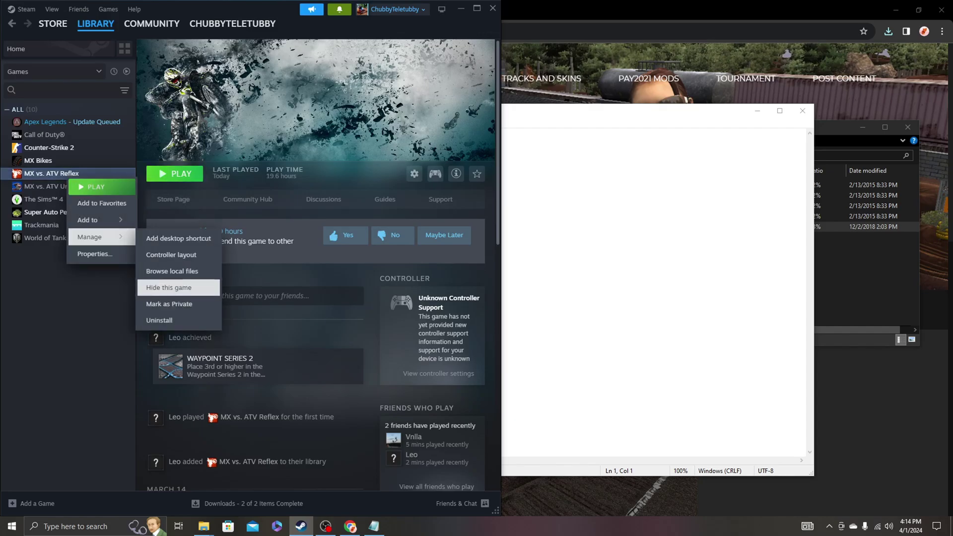
pyautogui.click(172, 271)
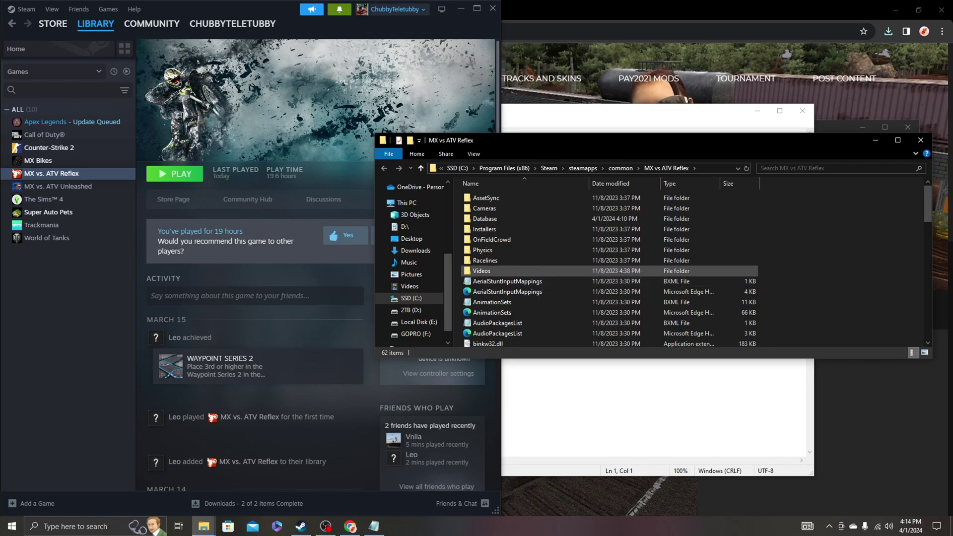
pyautogui.doubleClick(483, 271)
pyautogui.moveTo(596, 141); pyautogui.dragTo(1, 100)
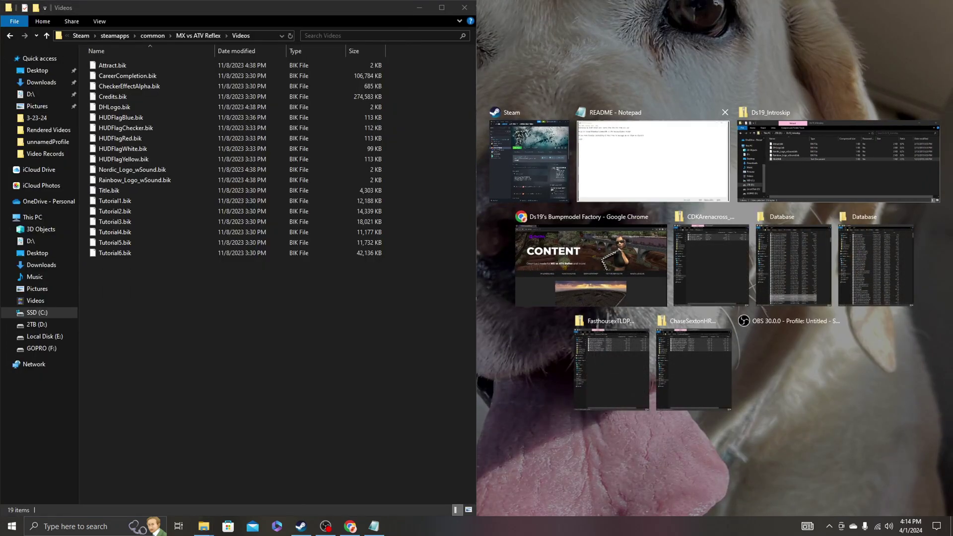
pyautogui.click(653, 160)
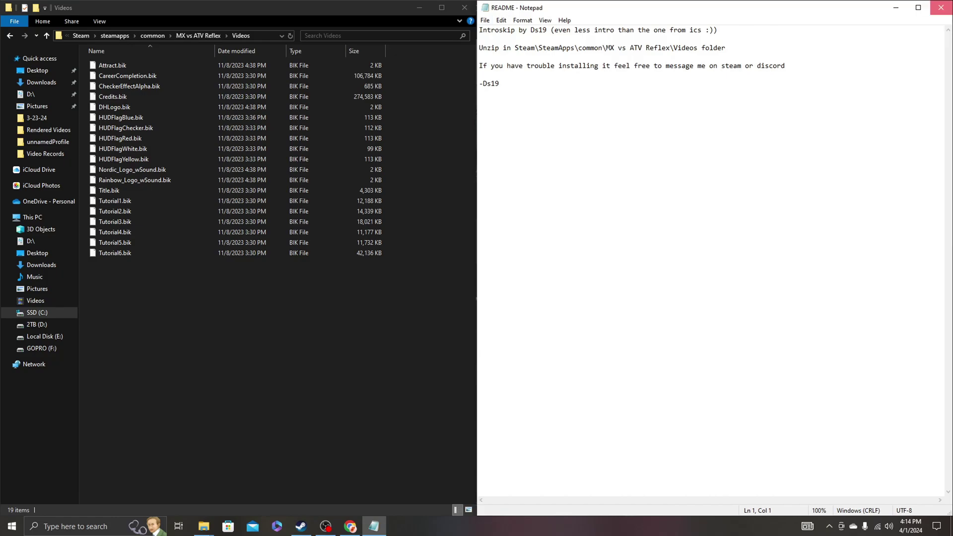
# Replace the Attract, DHLogo, Nordic_Logo_wSound and Rainbow_Logo_wSound .bik videos with the Introskip copies.
pyautogui.click(941, 8)
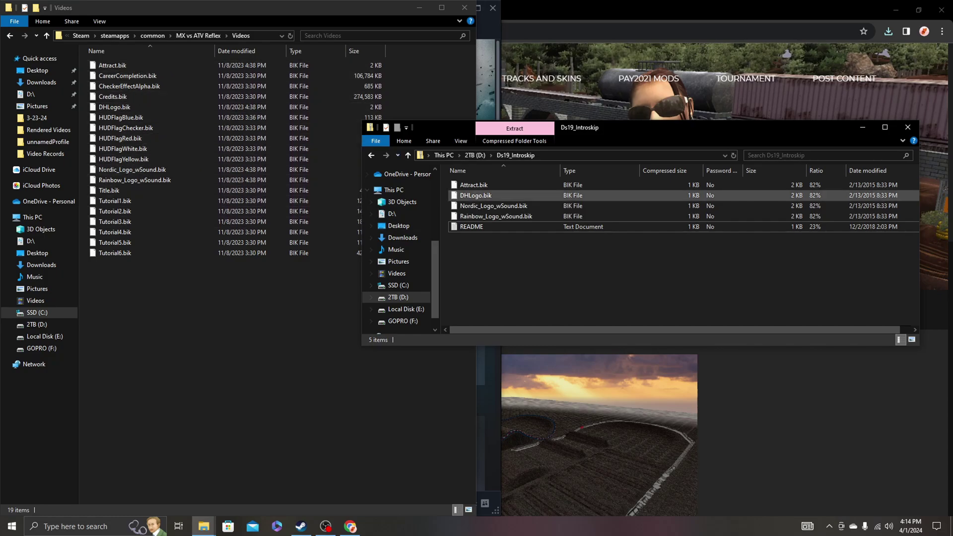
pyautogui.moveTo(445, 181); pyautogui.dragTo(209, 149)
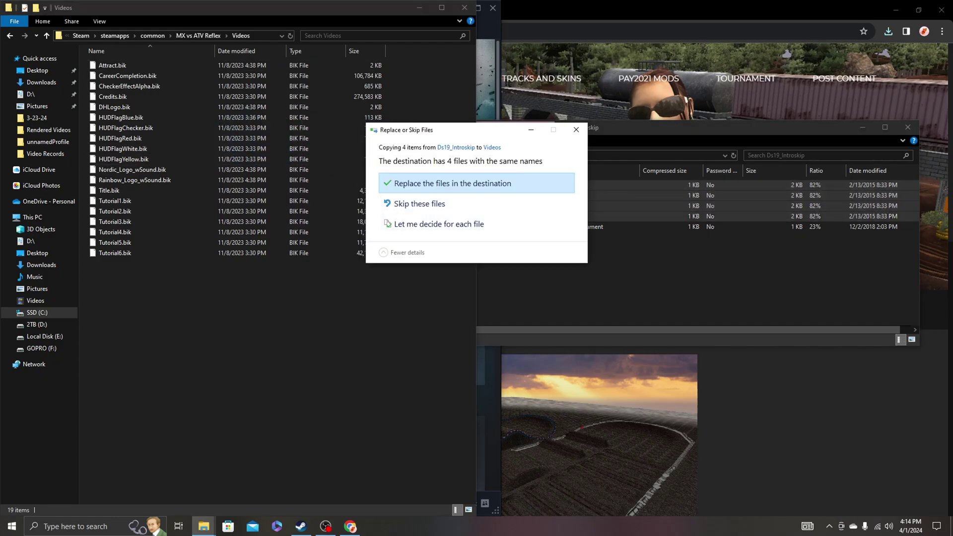
pyautogui.click(452, 183)
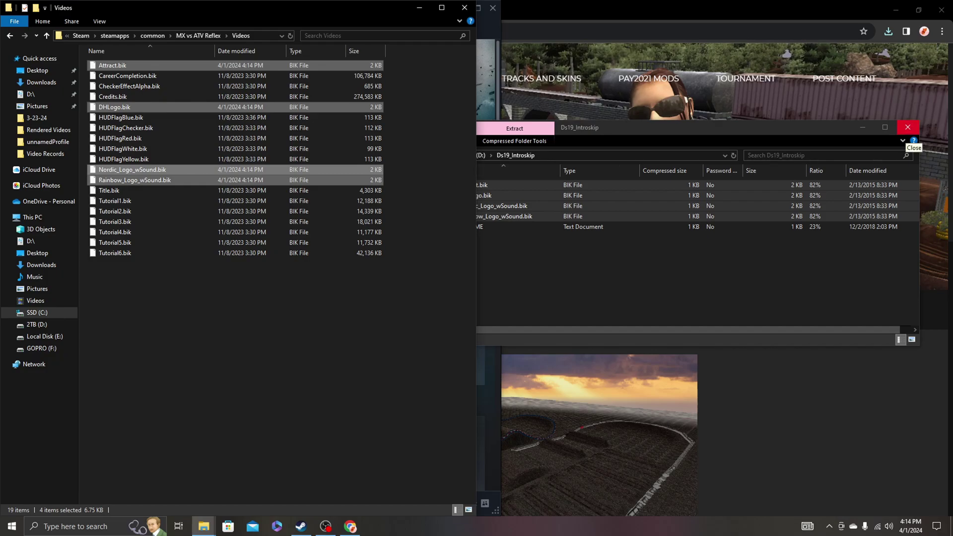
# Close the Introskip archive and Videos windows, and minimize Steam to reveal the mod page.
pyautogui.click(909, 128)
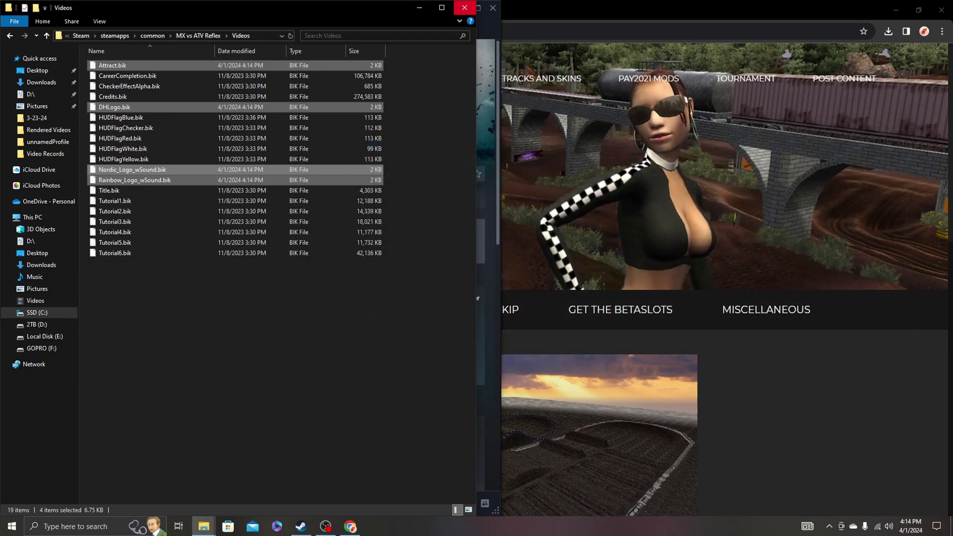
pyautogui.click(465, 8)
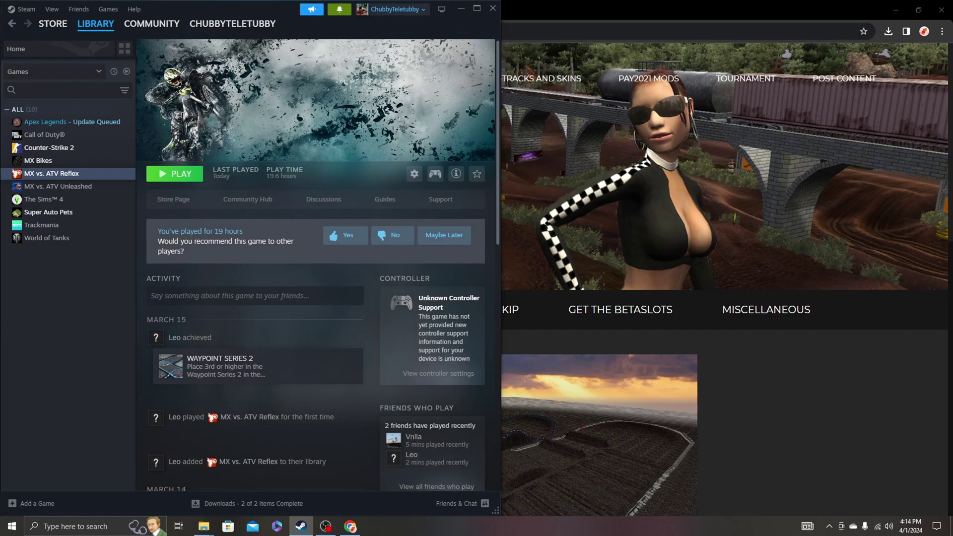
pyautogui.click(594, 169)
pyautogui.scroll(-5, 477, 278)
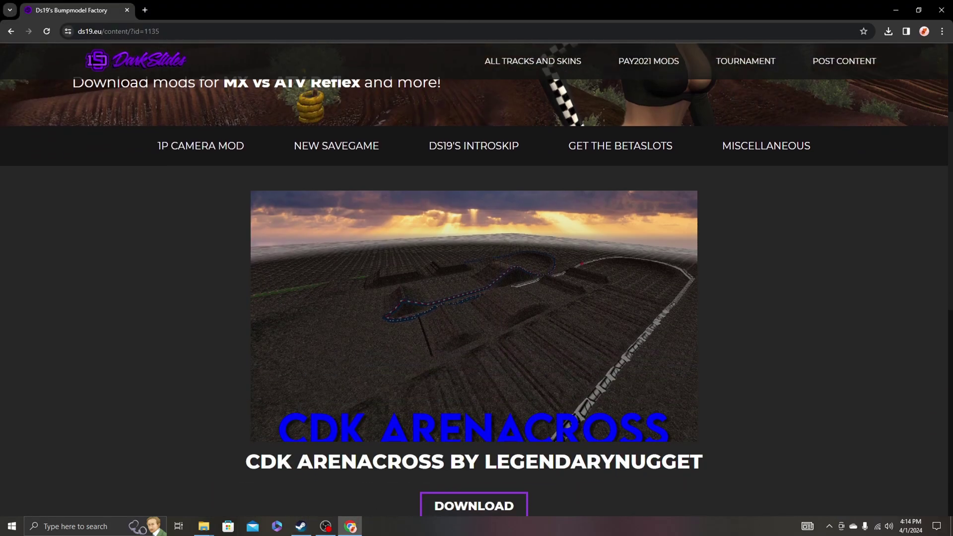
pyautogui.scroll(5, 476, 278)
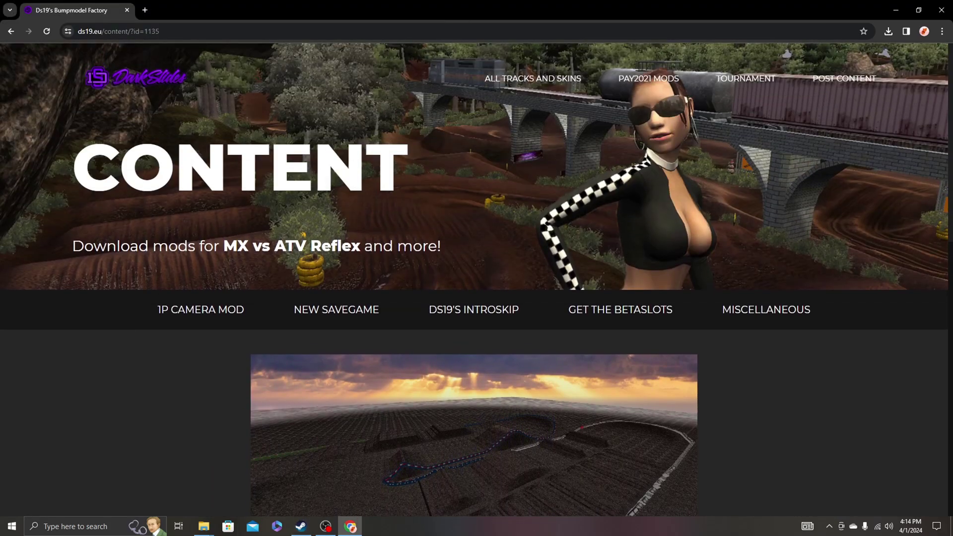
# Reopen the Ds19_Introskip zip from Chrome's downloads, reread its README, then close everything and minimize Chrome.
pyautogui.click(889, 32)
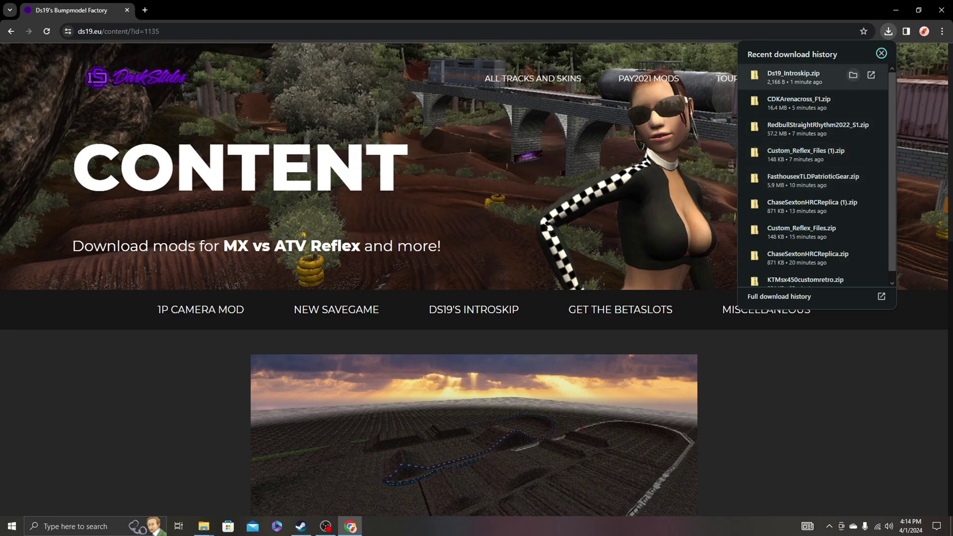
pyautogui.click(853, 75)
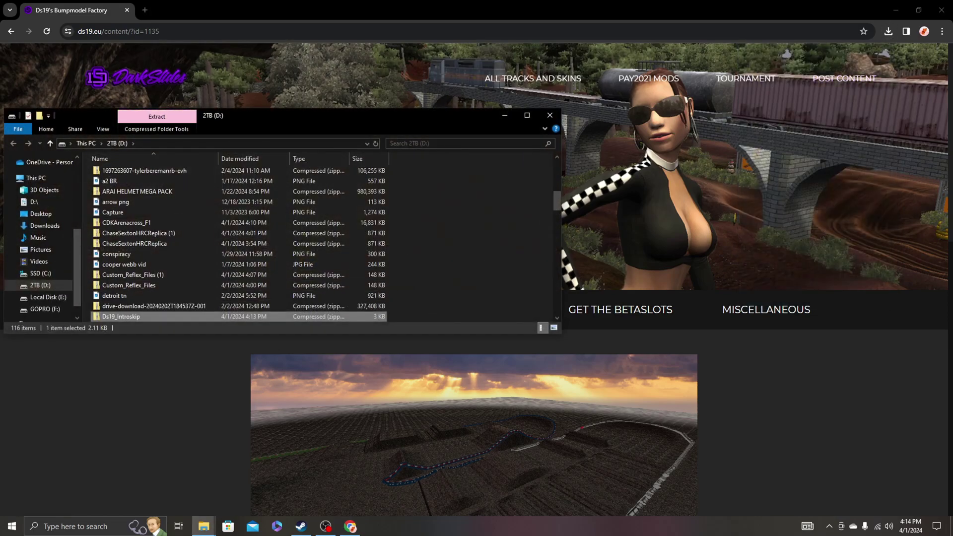
pyautogui.doubleClick(121, 316)
pyautogui.doubleClick(114, 215)
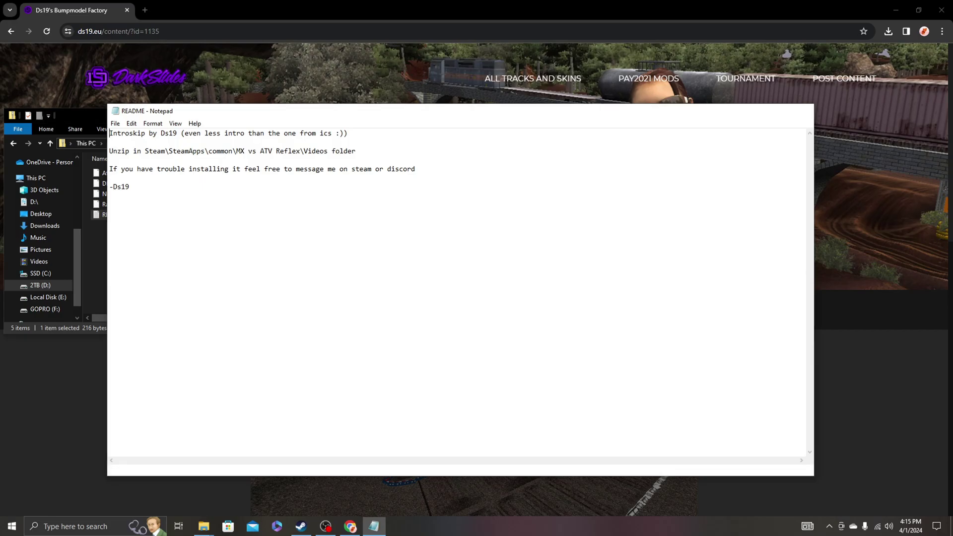
pyautogui.click(803, 111)
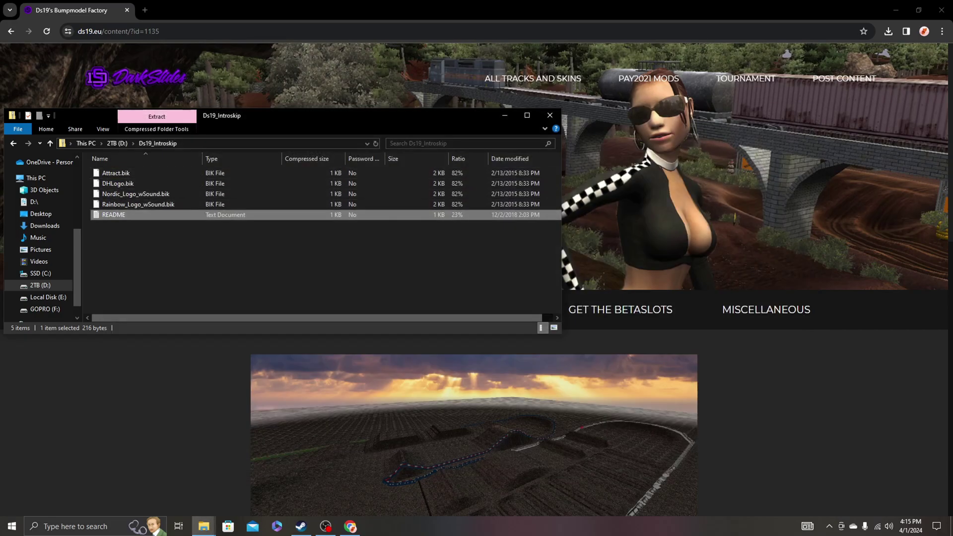
pyautogui.click(549, 115)
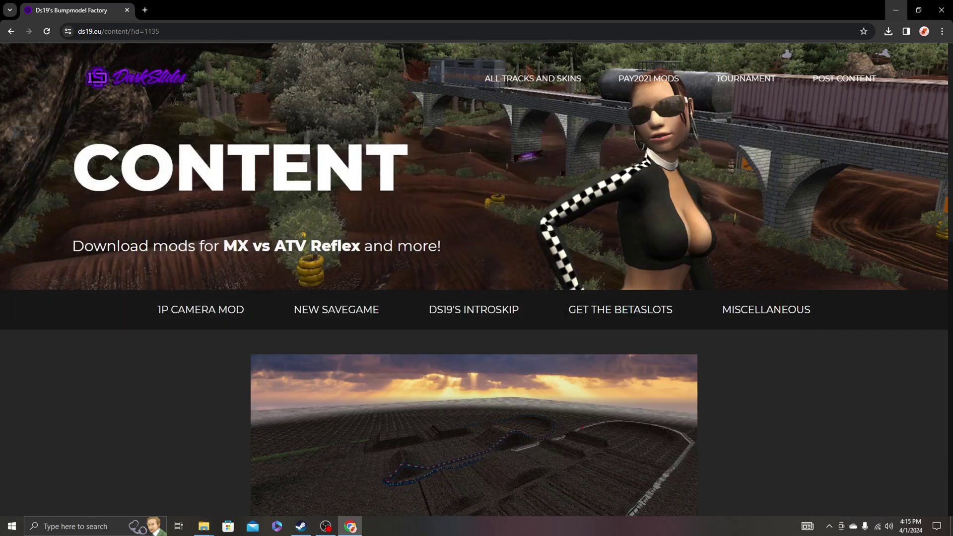
pyautogui.click(896, 10)
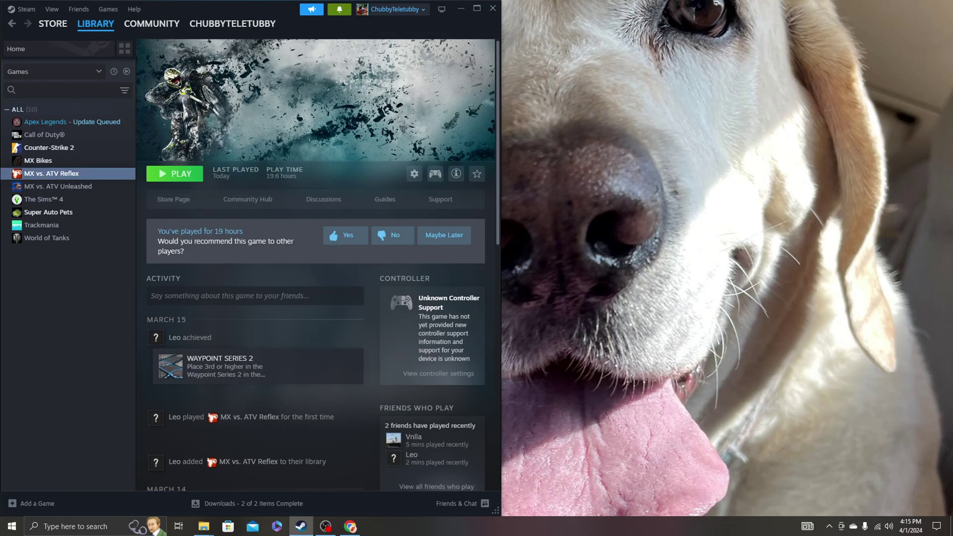
# Browse MX vs. ATV Reflex's local files from Steam and open the Database folder.
pyautogui.rightClick(72, 177)
pyautogui.moveTo(102, 235)
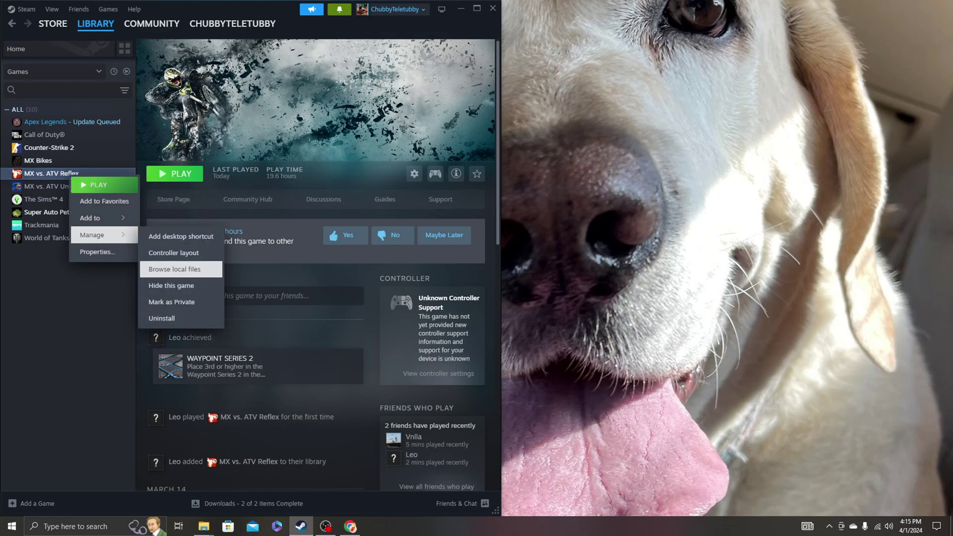
pyautogui.click(174, 269)
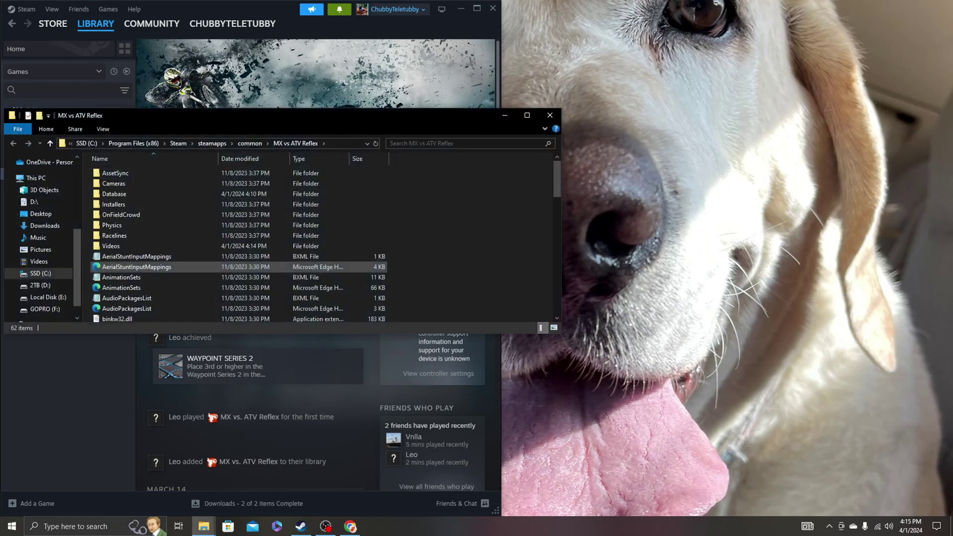
pyautogui.doubleClick(114, 194)
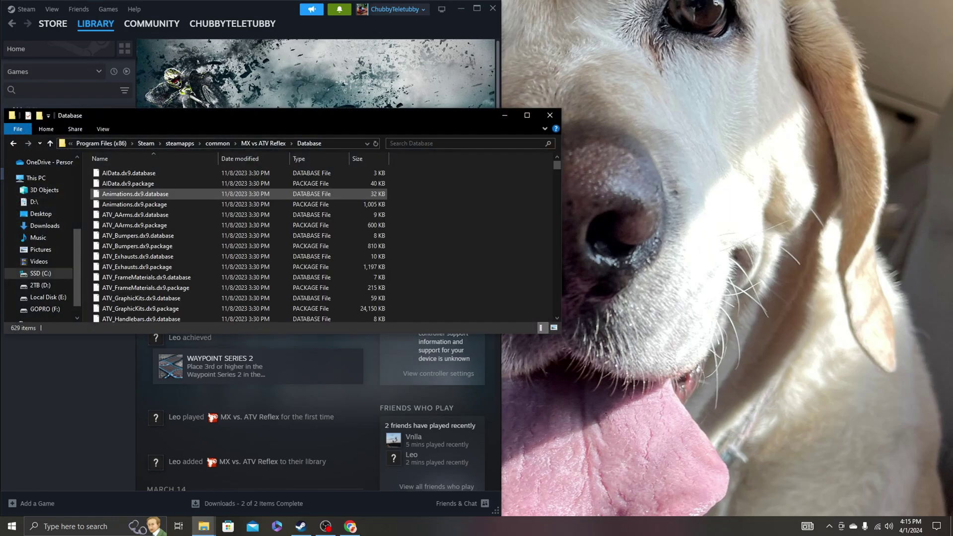
# Look through Database, go back to open the Cameras folder, then return to ds19.eu.
pyautogui.scroll(-8, 238, 239)
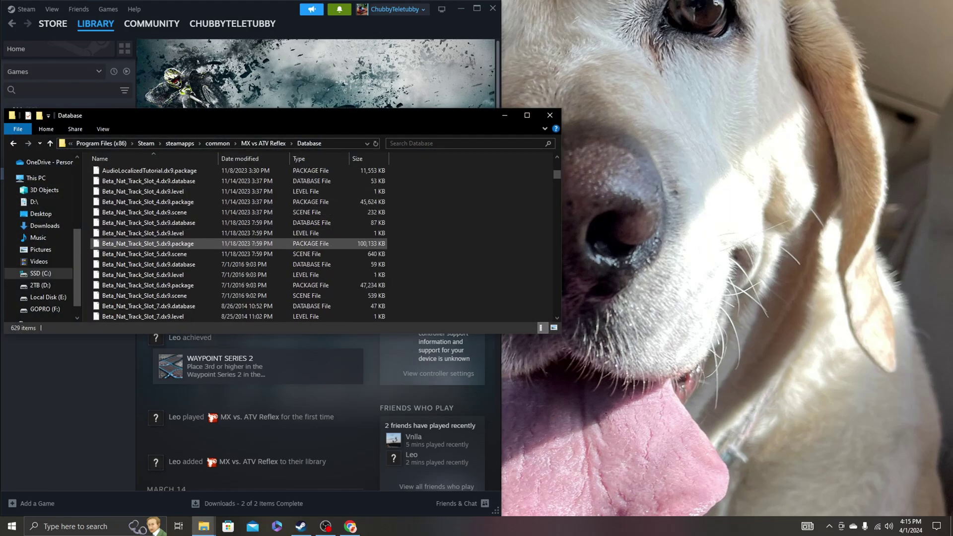
pyautogui.scroll(-20, 238, 243)
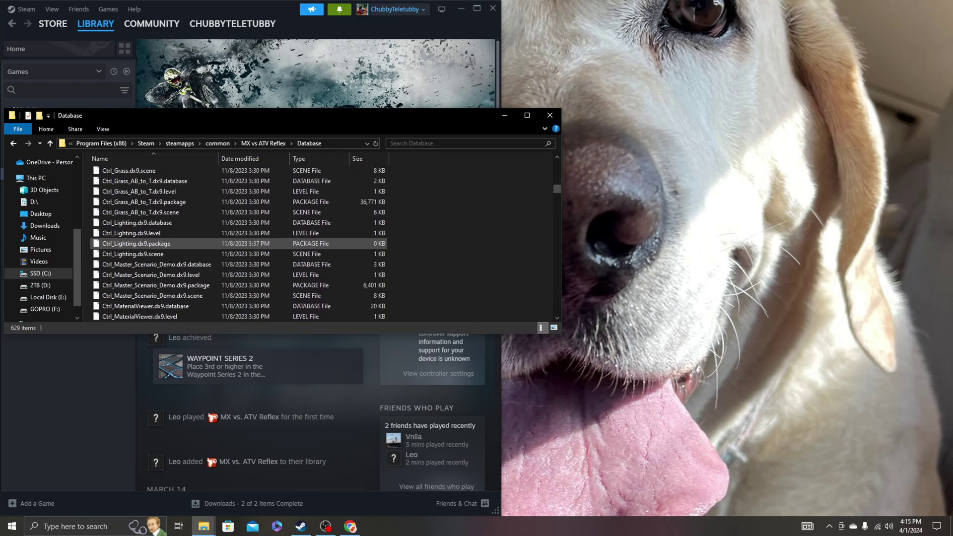
pyautogui.scroll(-20, 238, 244)
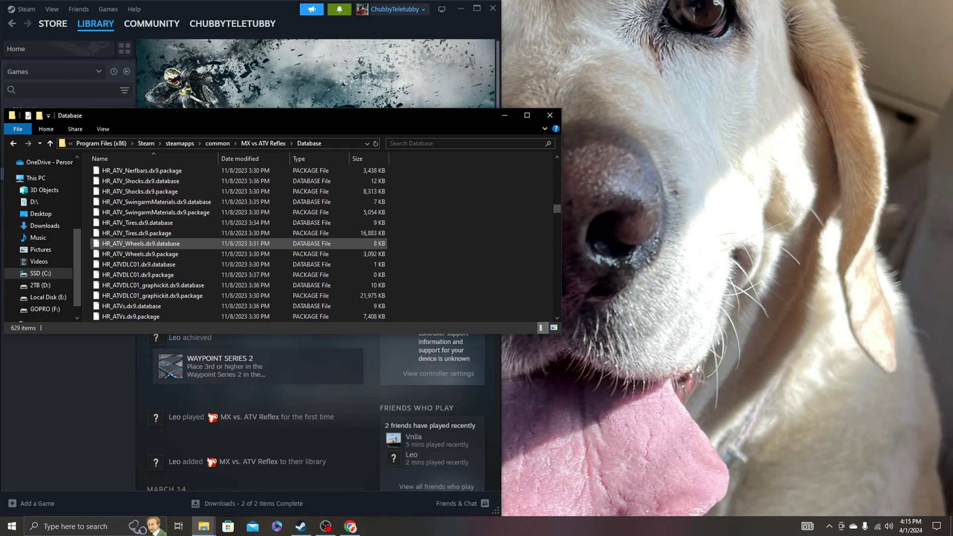
pyautogui.scroll(12, 239, 243)
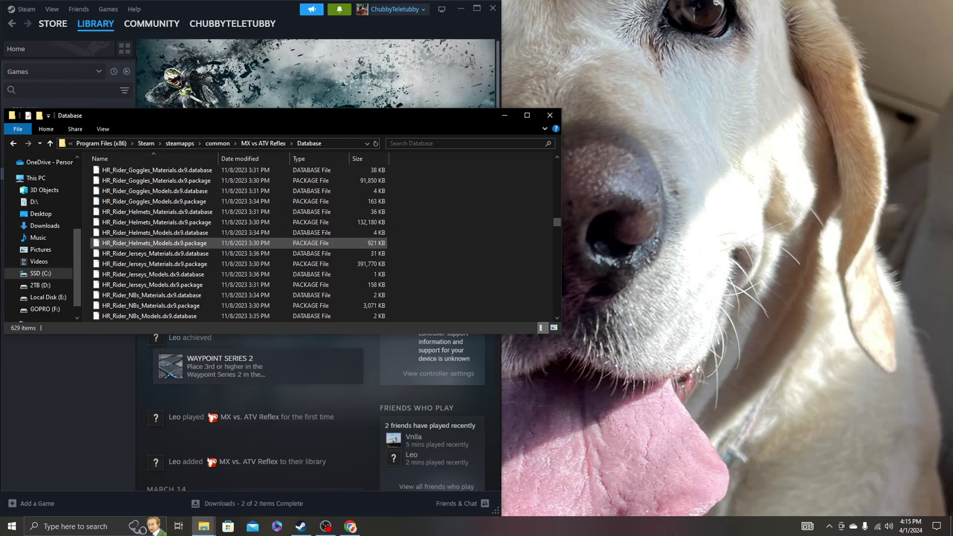
pyautogui.scroll(20, 238, 243)
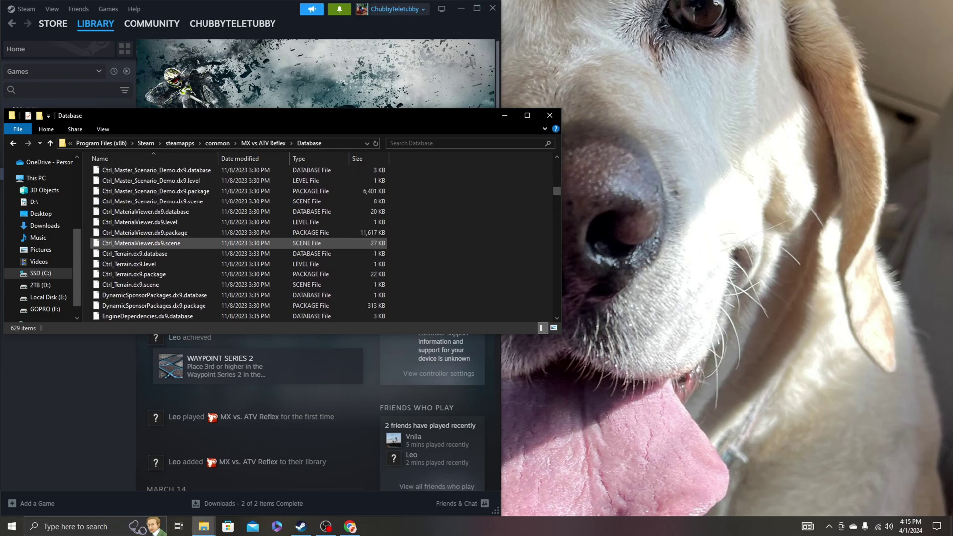
pyautogui.scroll(20, 238, 243)
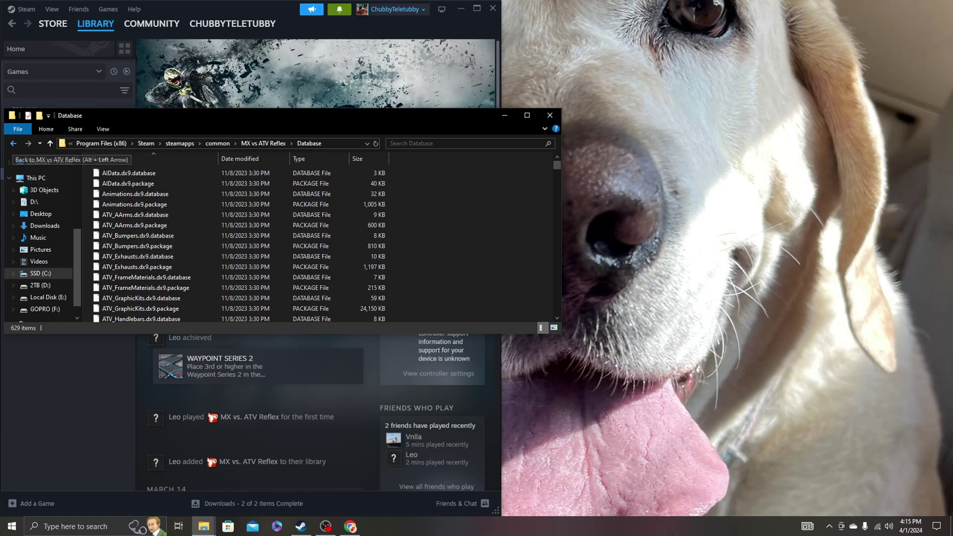
pyautogui.click(13, 143)
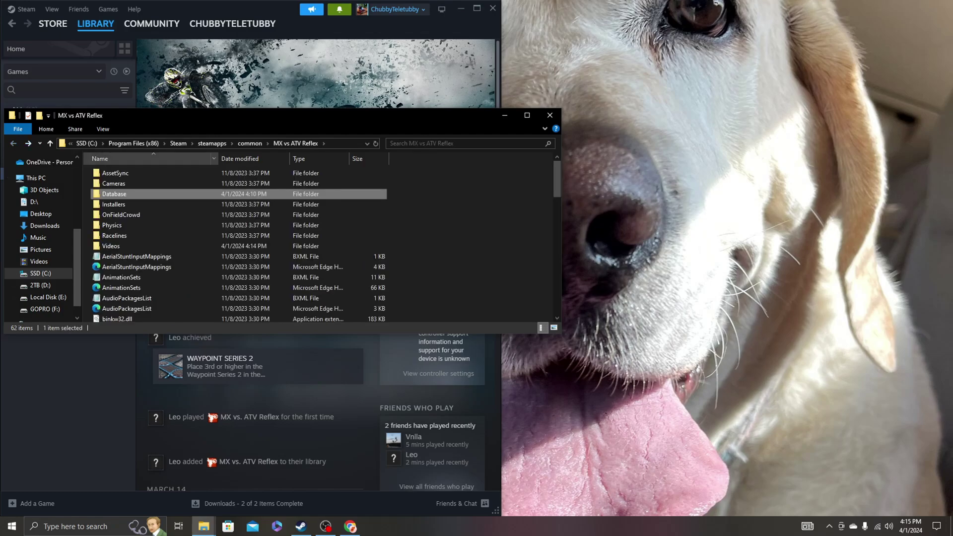
pyautogui.doubleClick(149, 183)
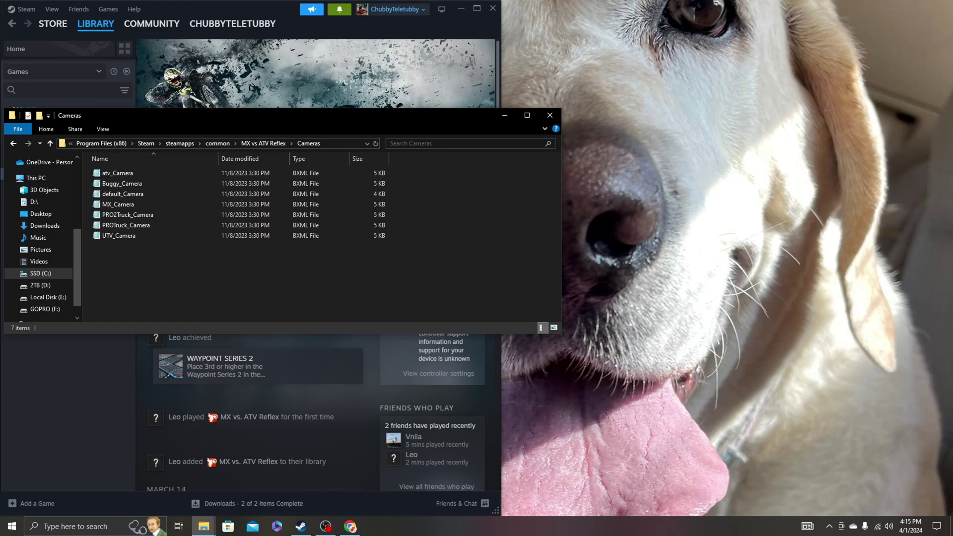
pyautogui.click(350, 526)
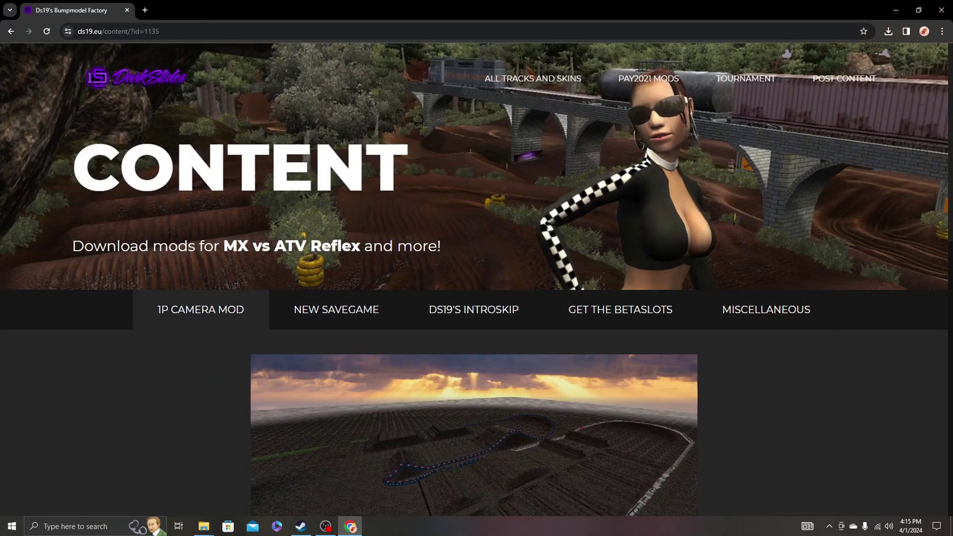
# Save MX_Camera.bxml from the 1P Camera Mod link to D: and show it in Explorer.
pyautogui.click(201, 310)
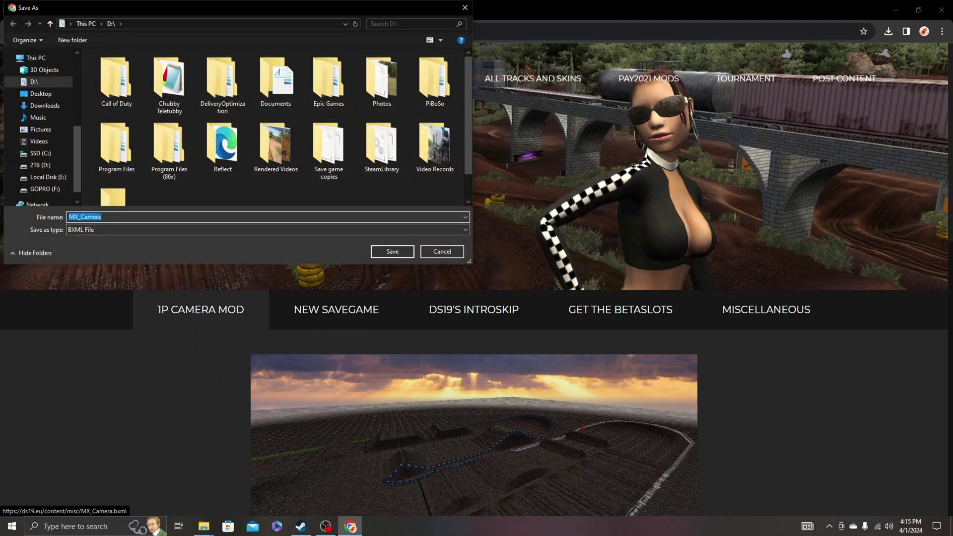
pyautogui.press('Return')
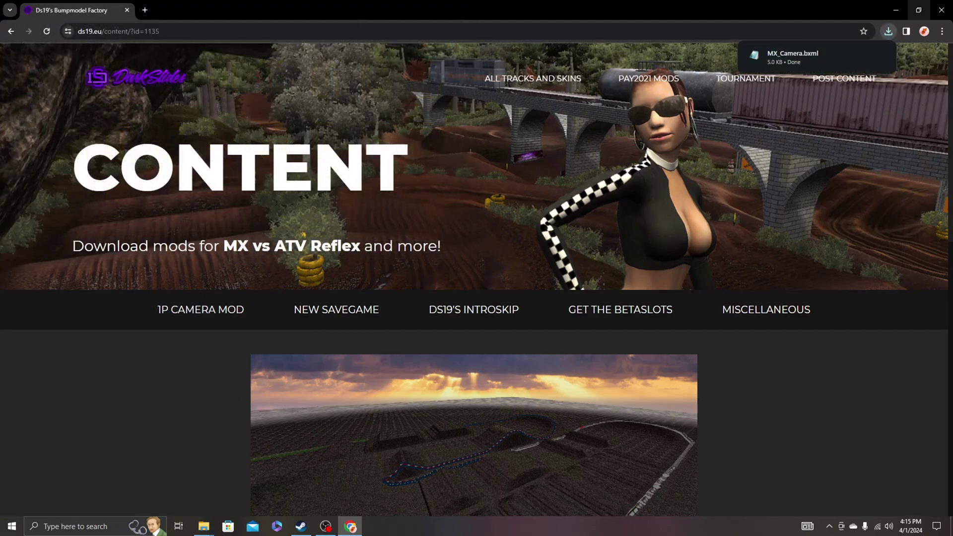
pyautogui.click(862, 55)
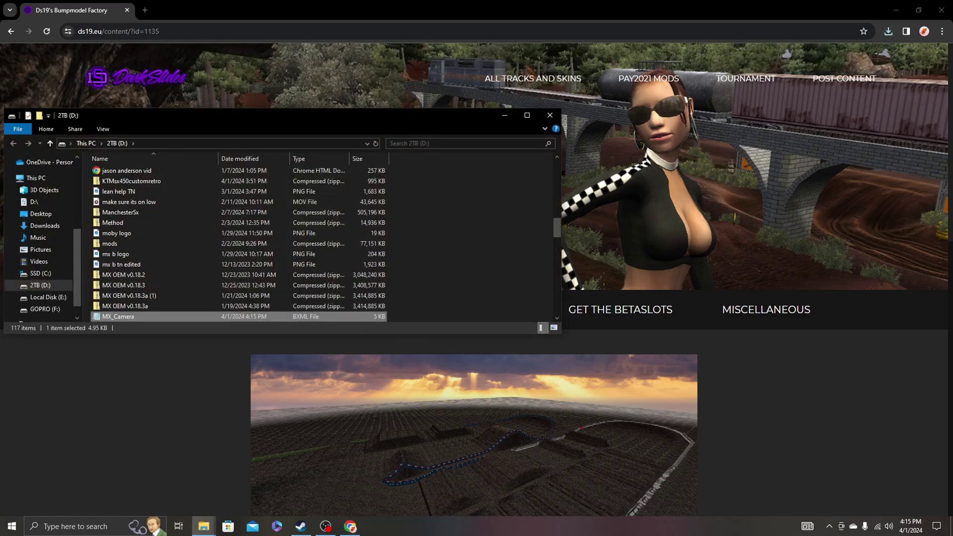
pyautogui.moveTo(279, 115); pyautogui.dragTo(672, 96)
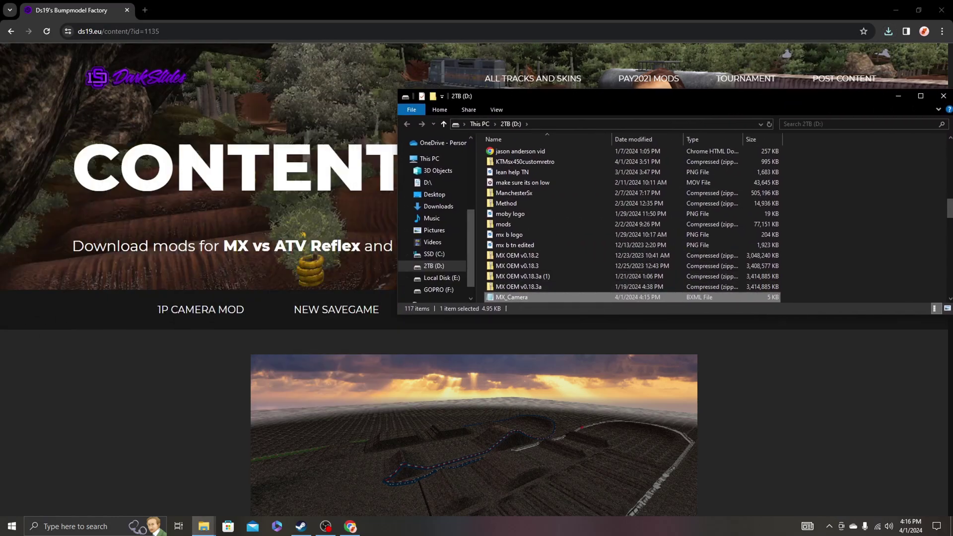
pyautogui.moveTo(204, 526)
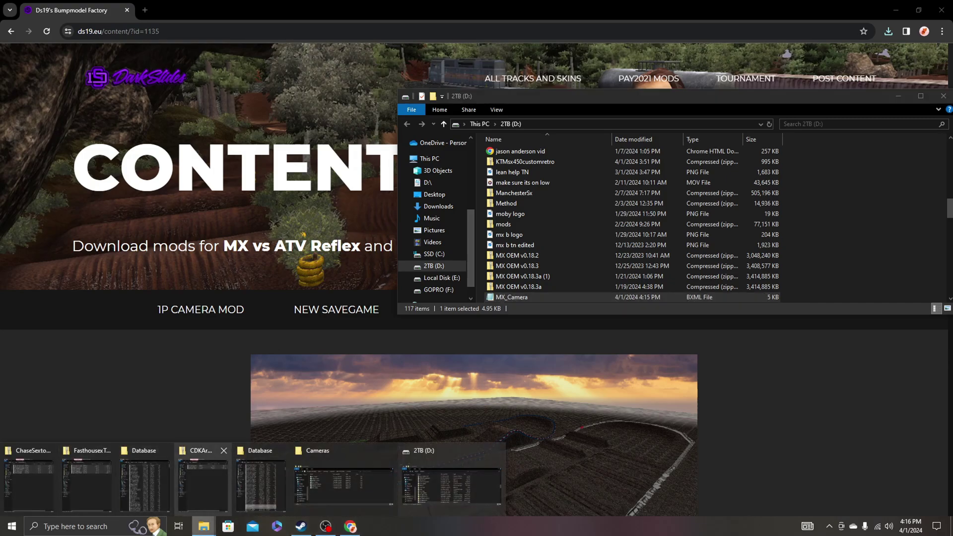
# Copy MX_Camera from 2TB (D:) into the game's Cameras folder, replacing the original file.
pyautogui.click(261, 482)
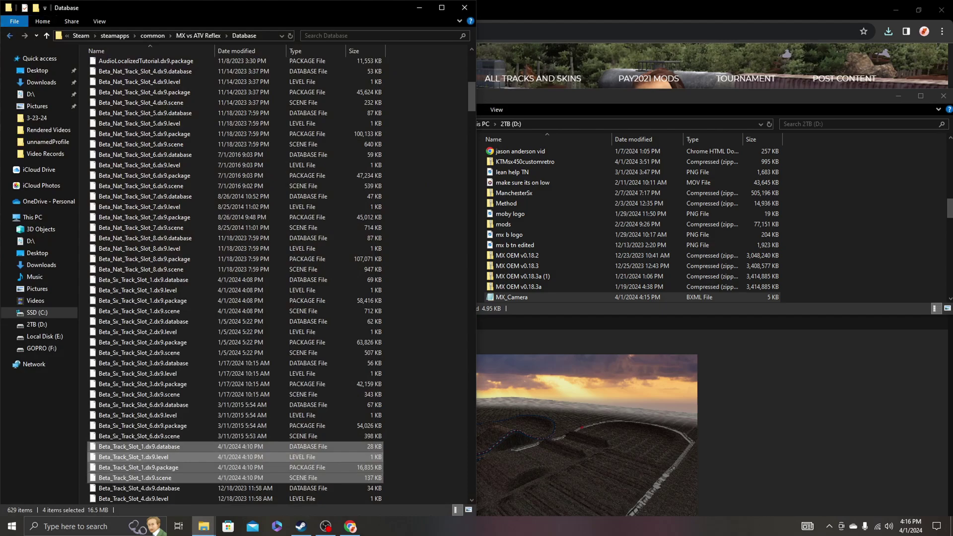
pyautogui.click(10, 35)
pyautogui.doubleClick(110, 76)
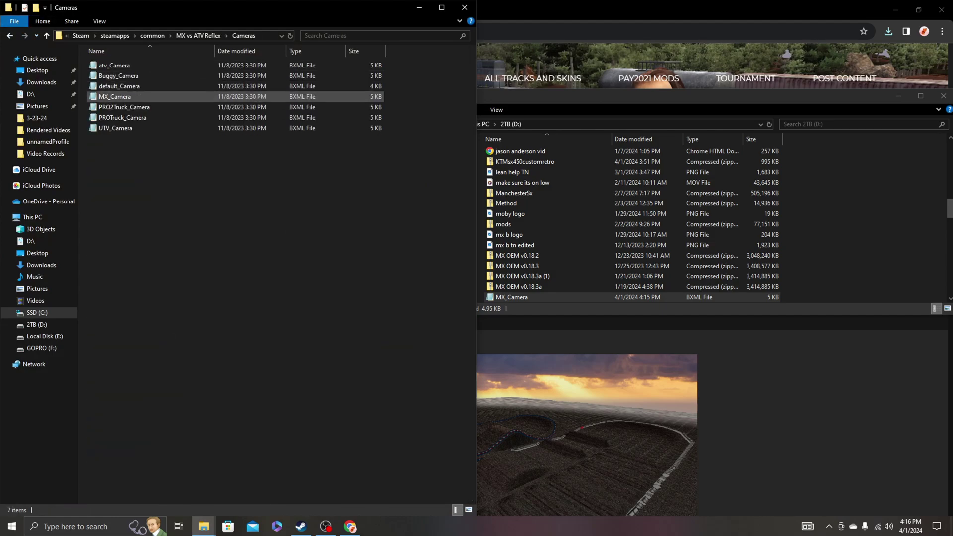
pyautogui.moveTo(511, 297); pyautogui.dragTo(171, 226)
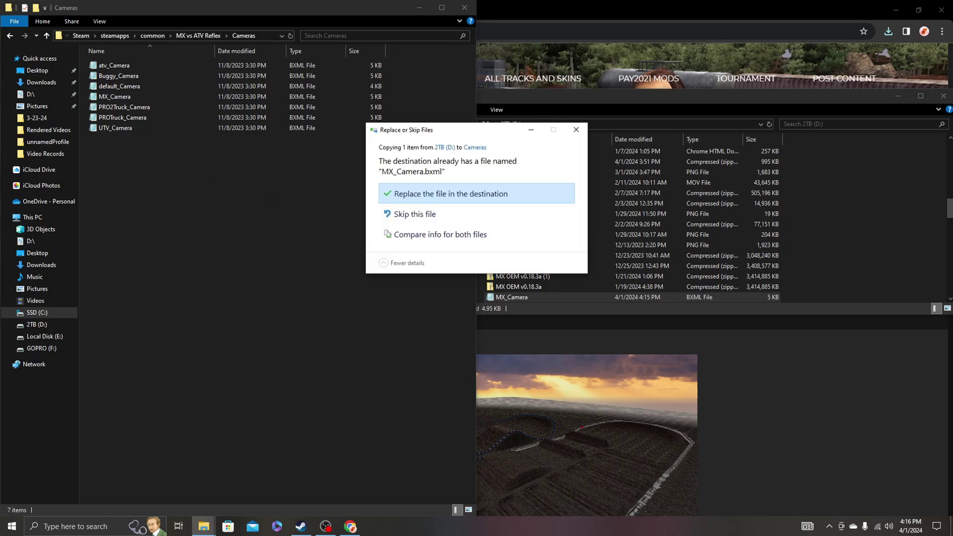
pyautogui.click(477, 194)
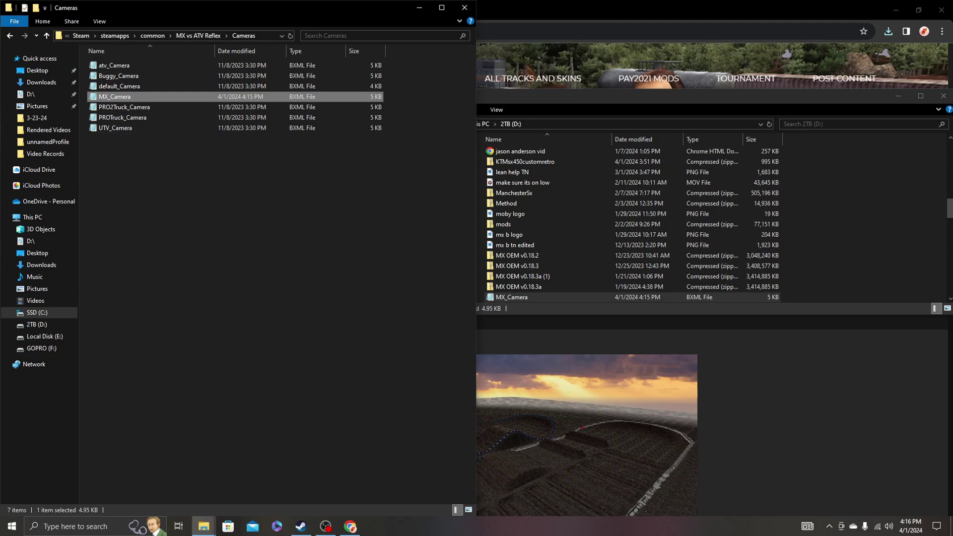
pyautogui.moveTo(612, 96); pyautogui.dragTo(952, 107)
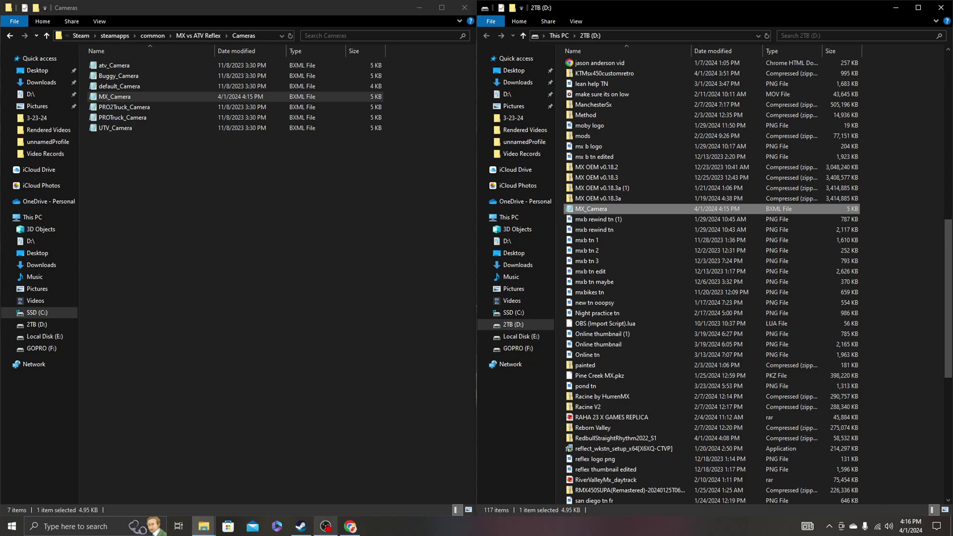
# Bring Steam's MX vs. ATV Reflex page forward, then put the 2TB (D:) window in front.
pyautogui.moveTo(351, 526)
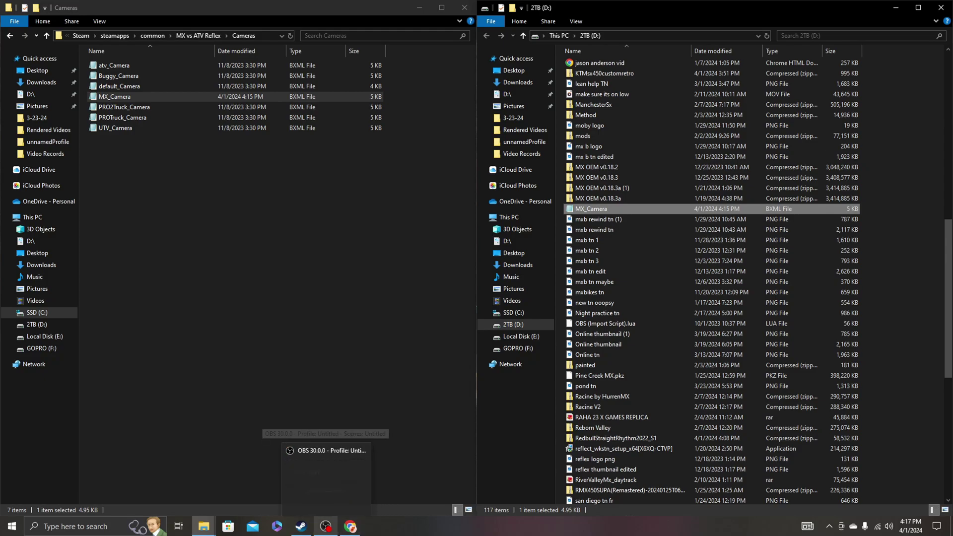
pyautogui.click(301, 526)
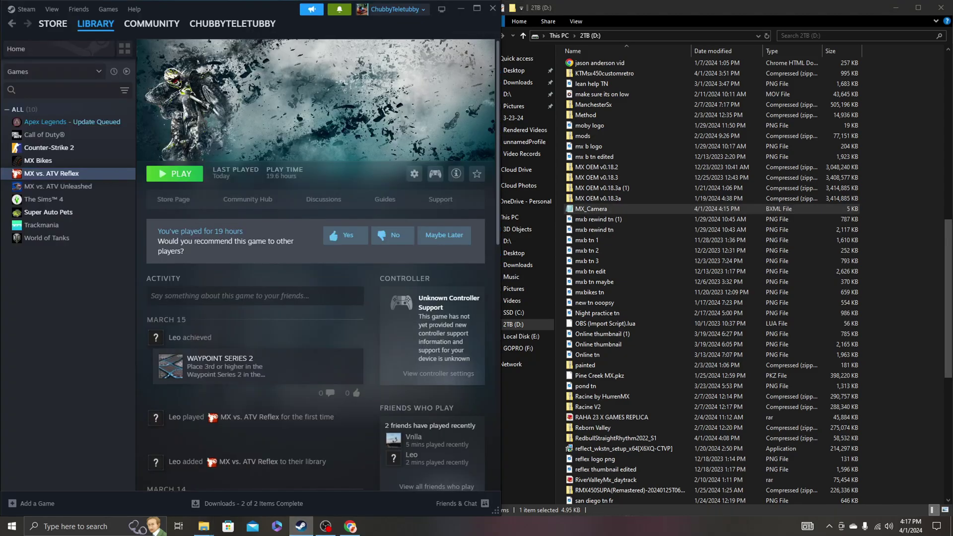
pyautogui.click(897, 164)
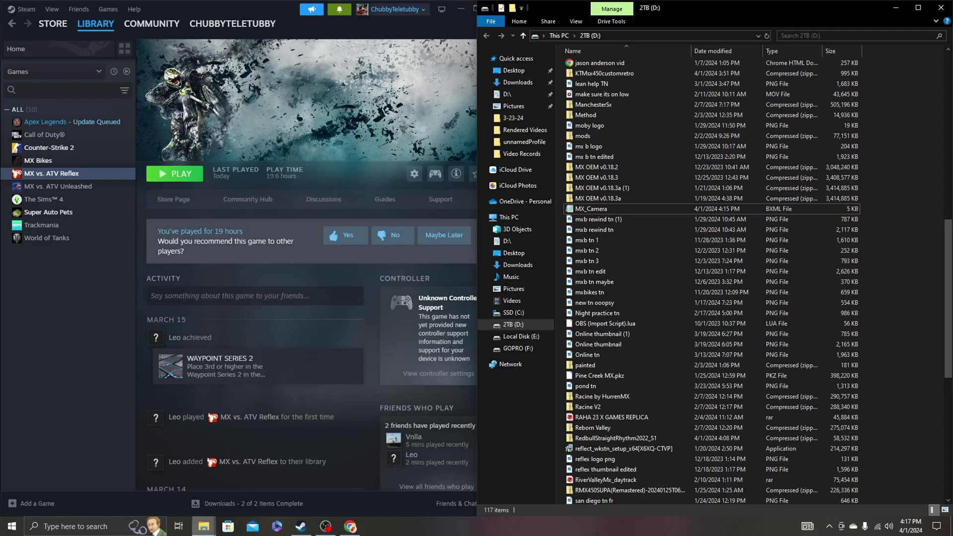
pyautogui.moveTo(204, 527)
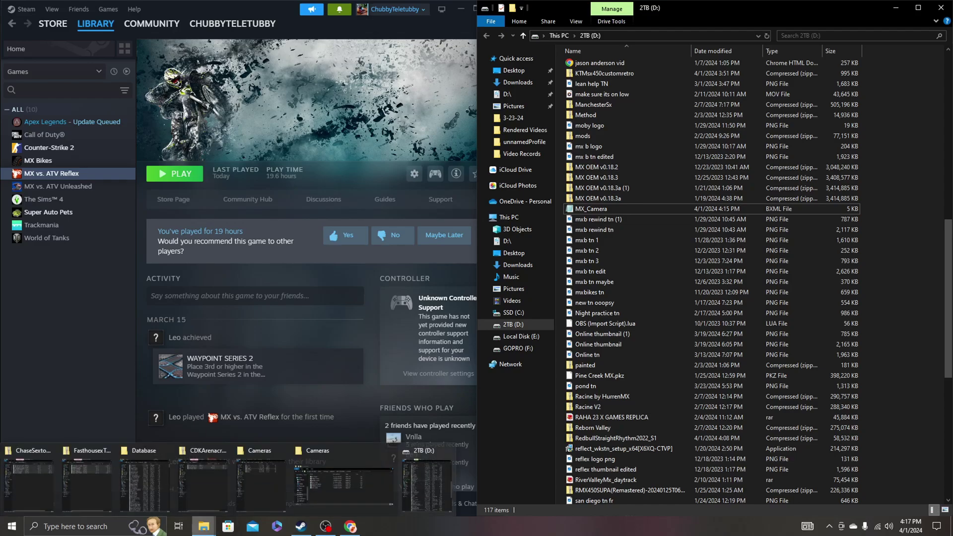